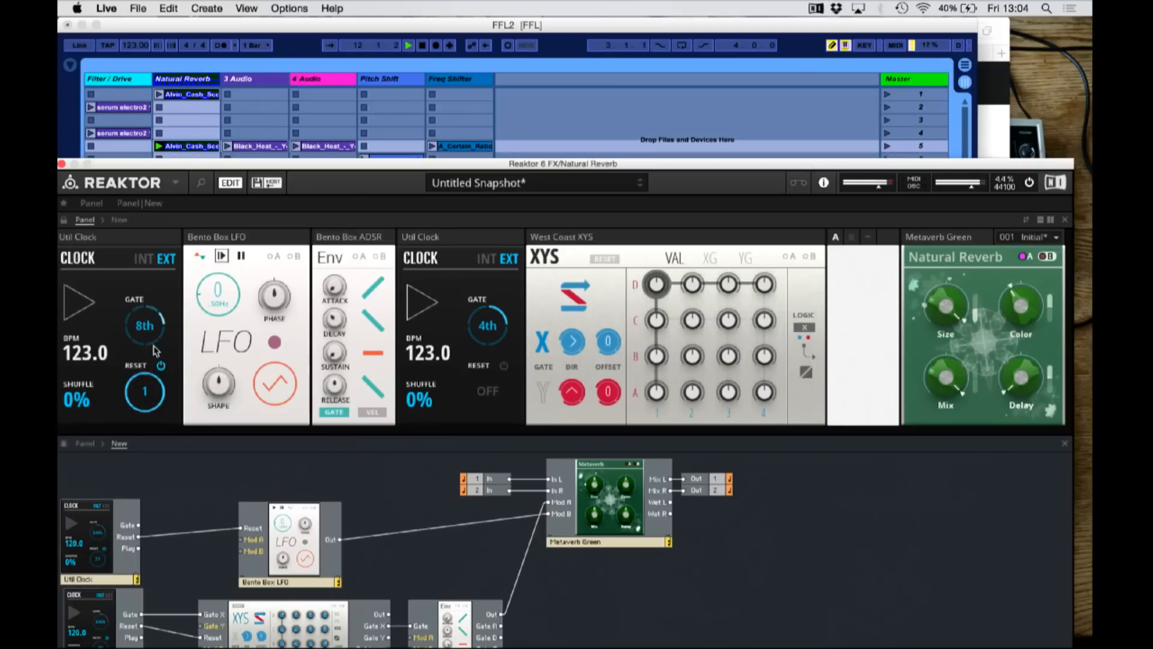
Step: Try the XYS clock gate at 32th and the LFO clock gate at 64th, with the Natural Reverb mix lowered to about 25.7
drag(486, 329, 473, 219)
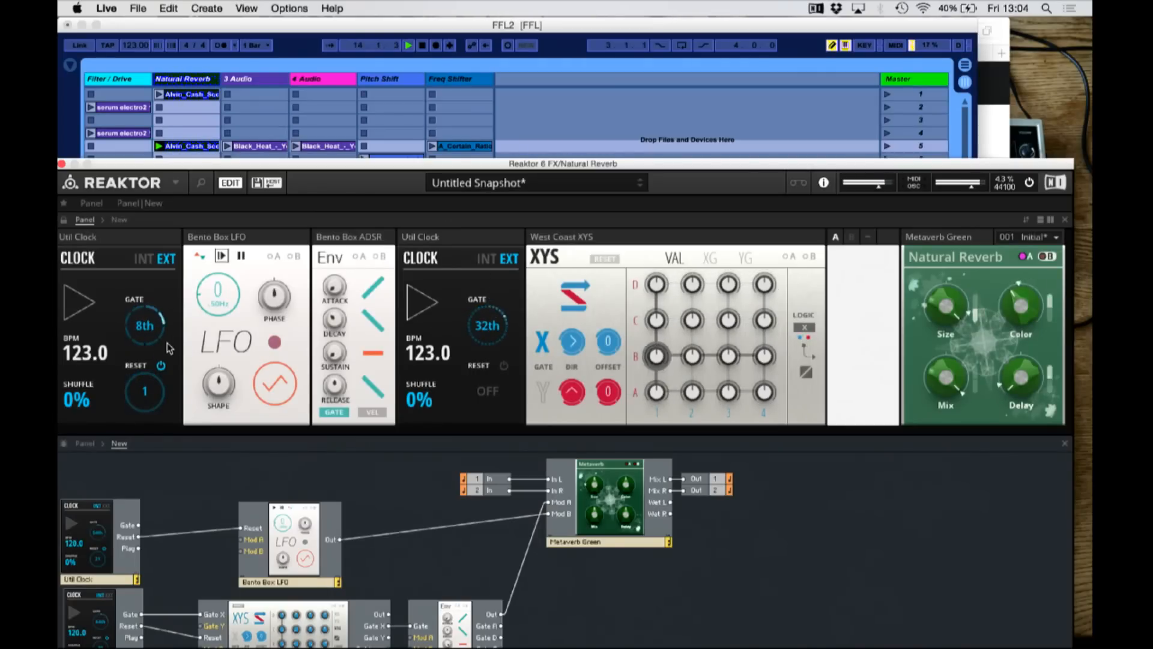
drag(150, 311, 137, 188)
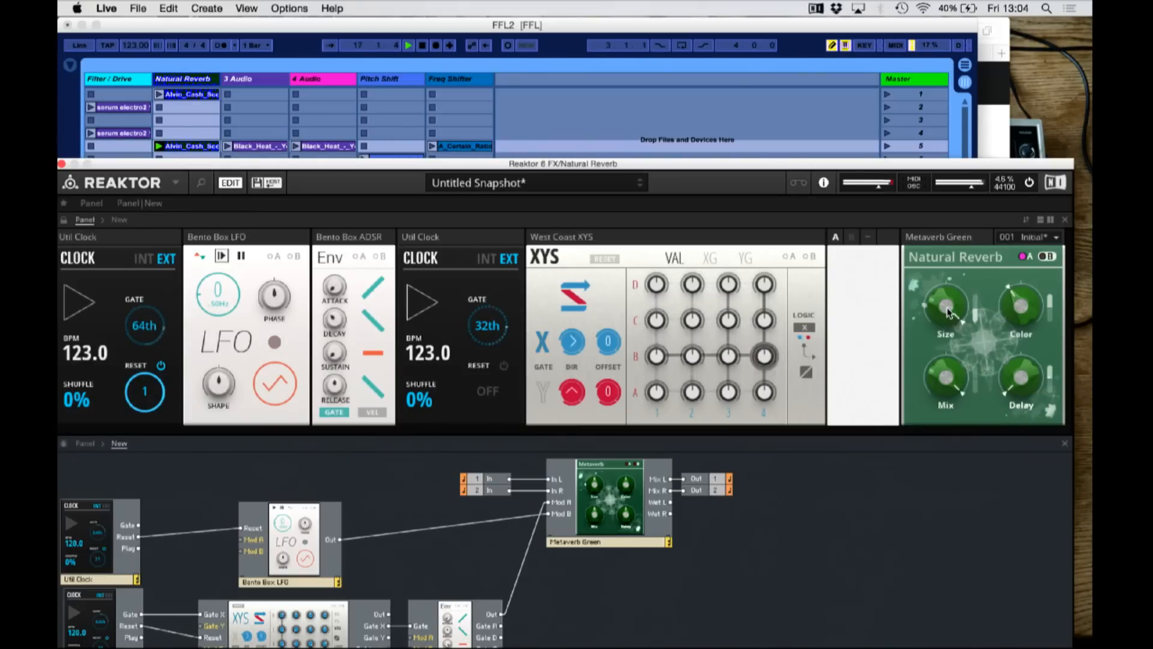
drag(946, 377, 953, 512)
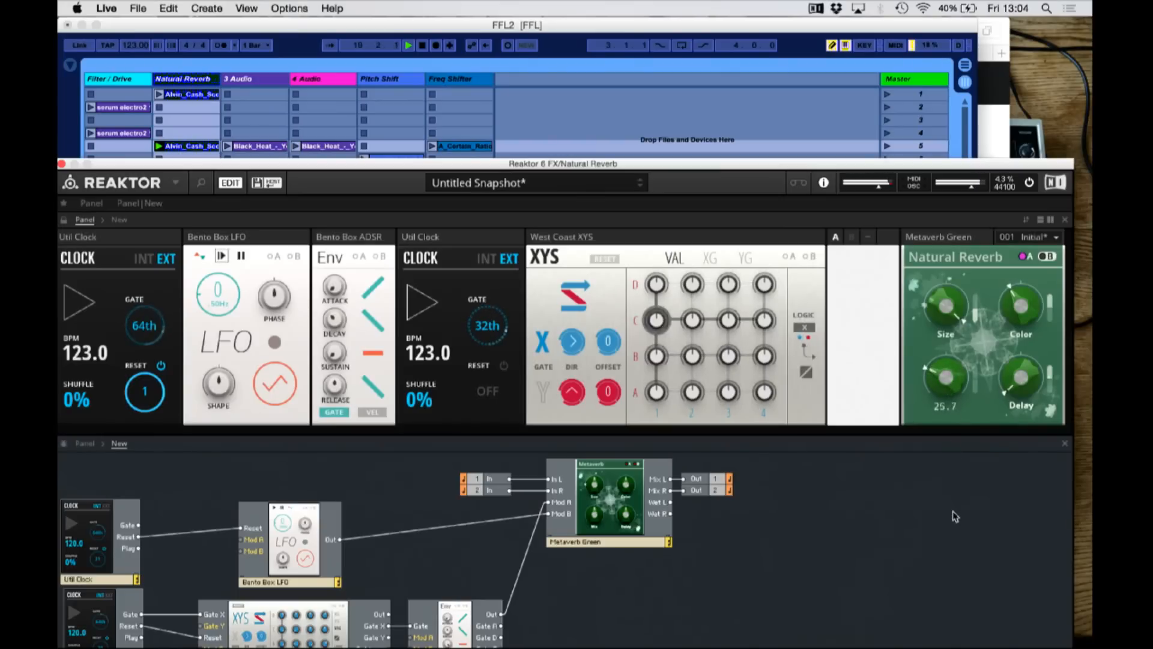
Step: Set the gate rate of both clocks to 4th and move the Reaktor window up to reveal the full structure
drag(478, 327, 474, 527)
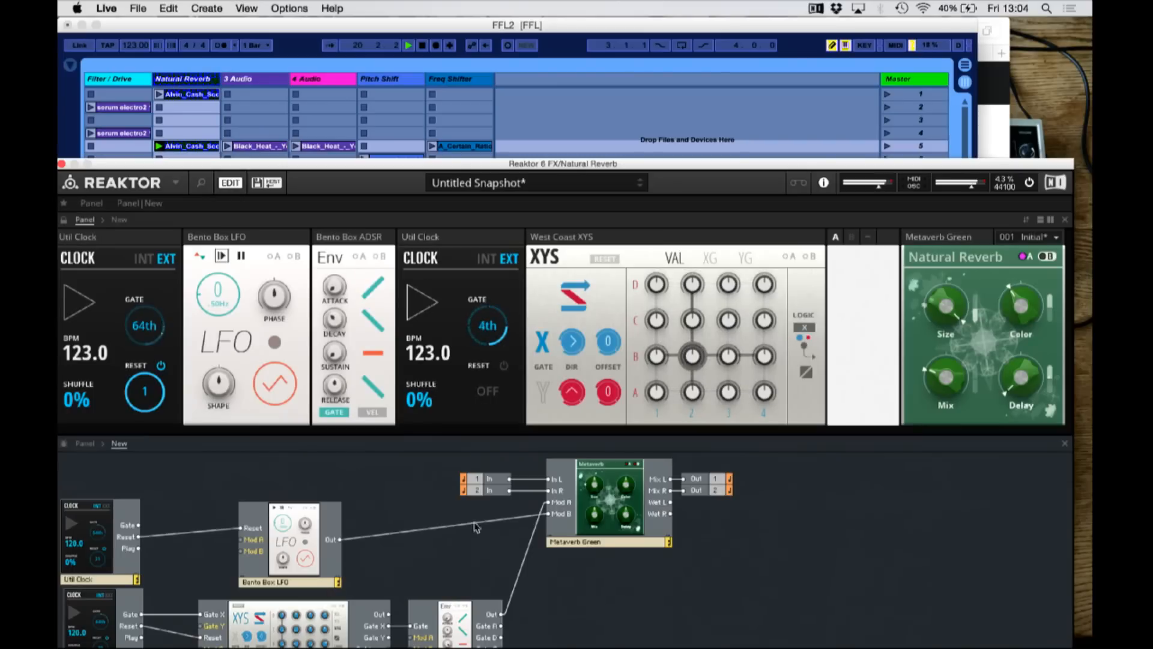
drag(151, 335, 160, 502)
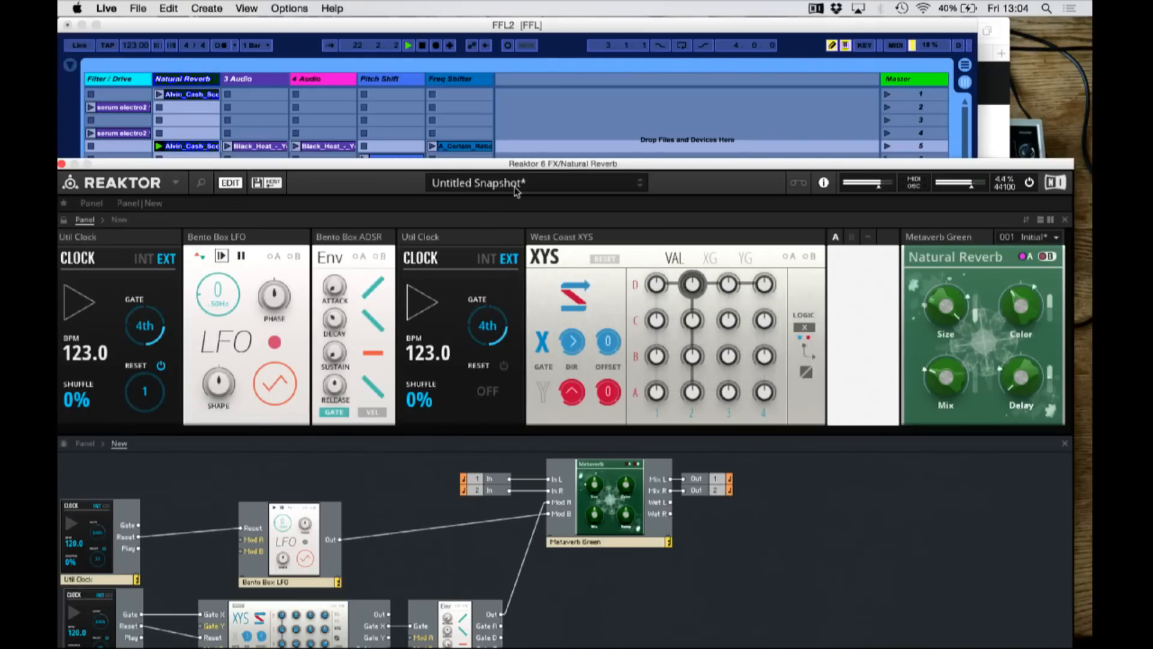
drag(536, 167, 532, 44)
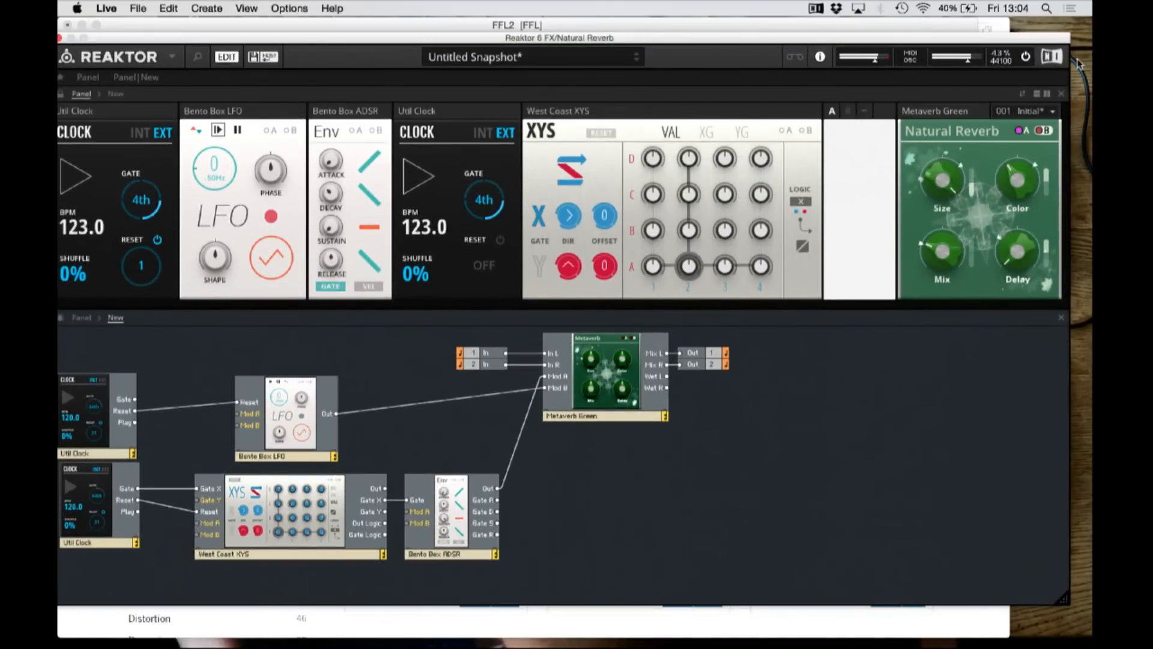
Step: Raise the Natural Reverb mix and set the gate of the clock driving the XYS sequencer to 8th
drag(942, 257, 941, 6)
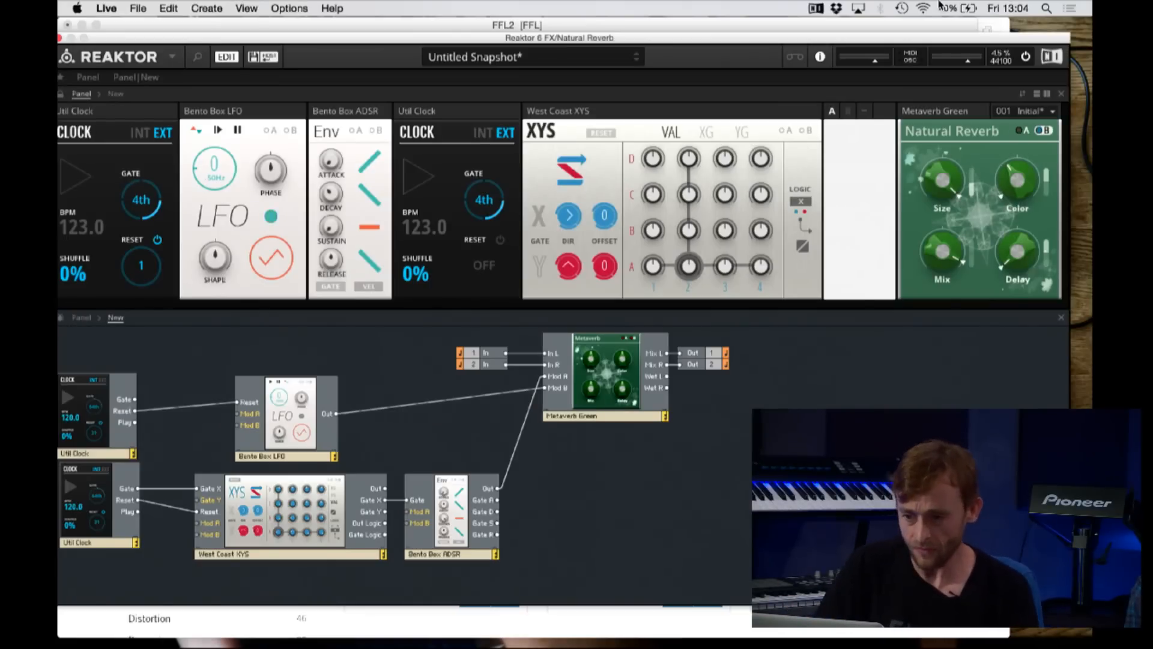
drag(490, 38, 497, 22)
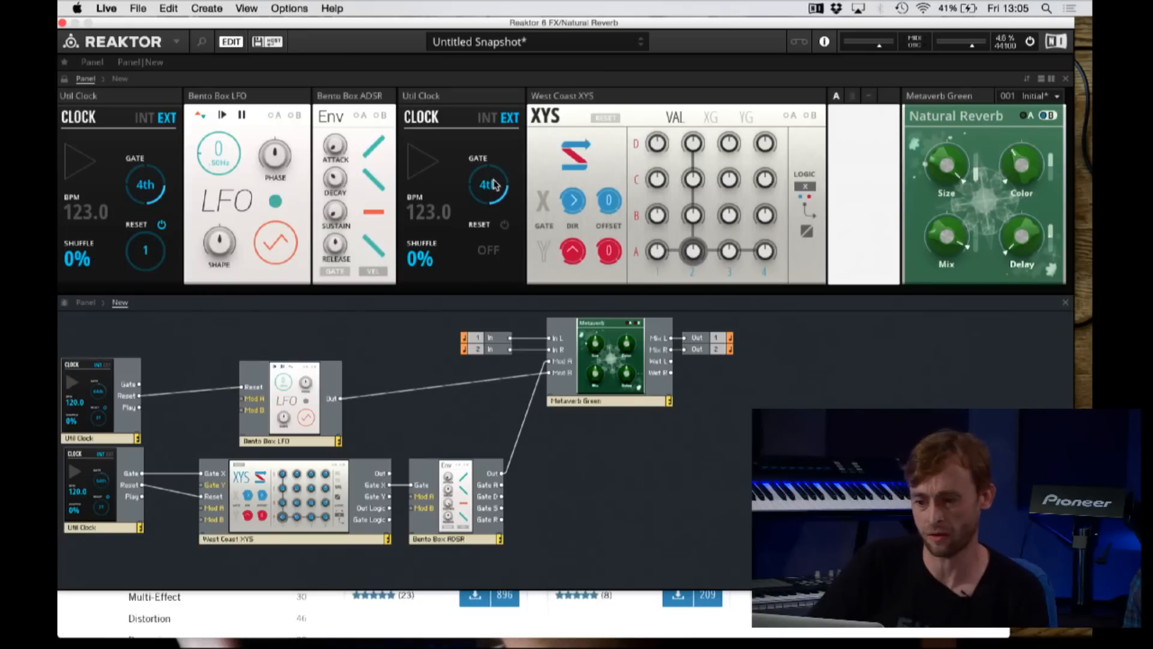
drag(494, 167, 494, 152)
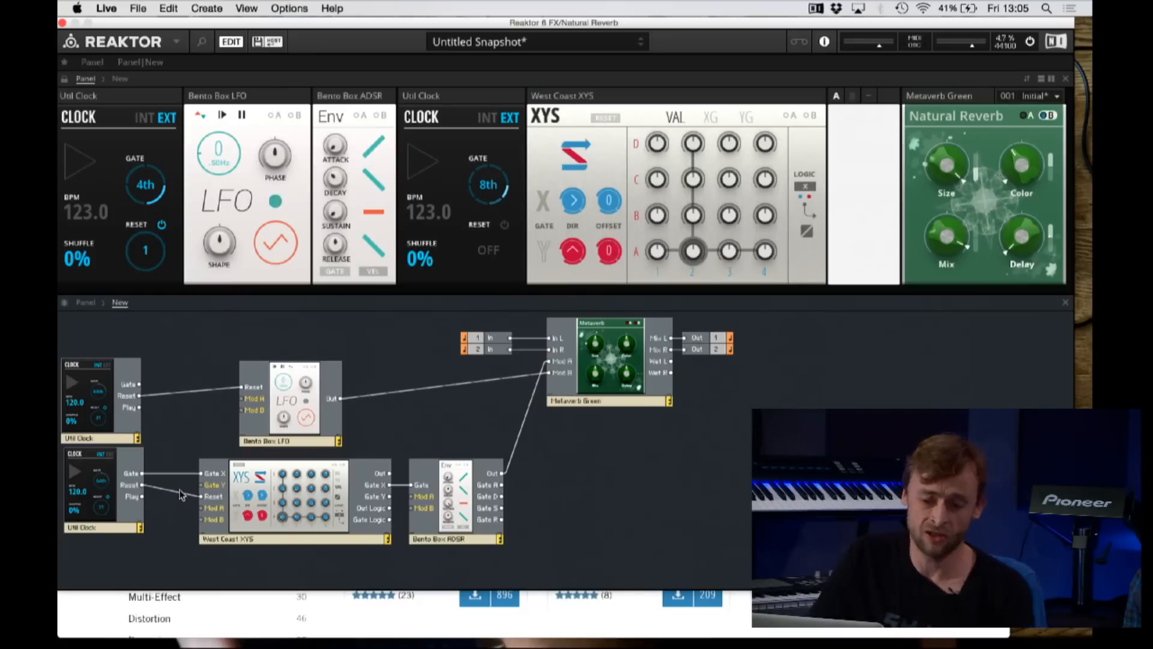
Step: Open the Reaktor library browser, enlarge its folder list and show the Bento Box blocks
click(263, 377)
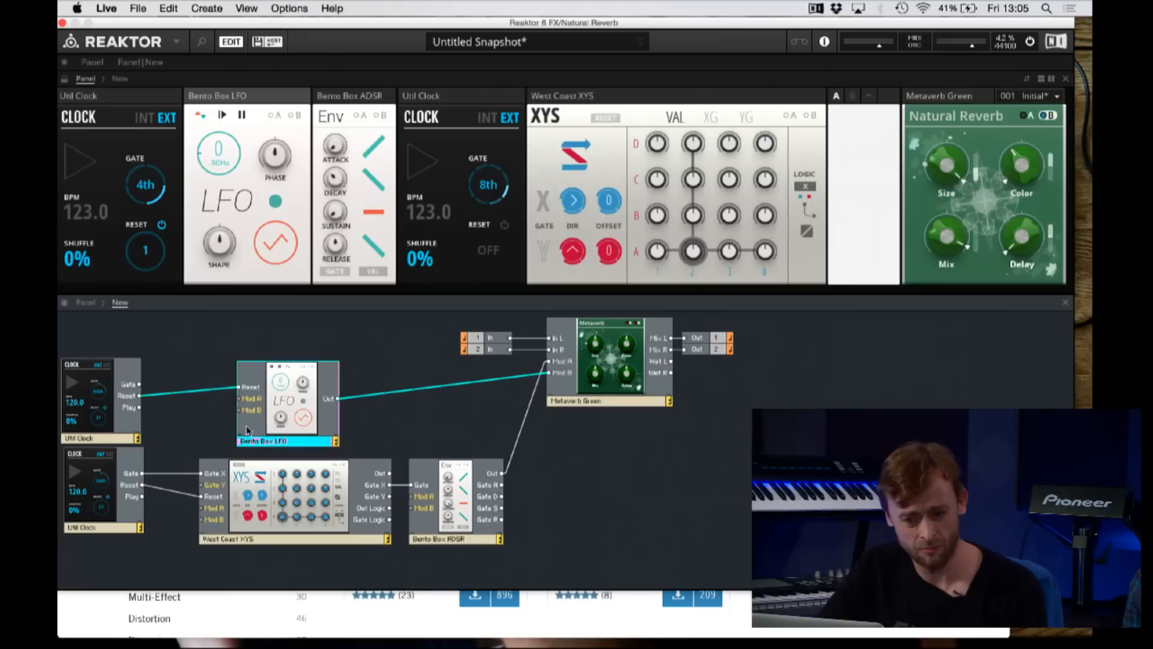
mouse_move(256, 423)
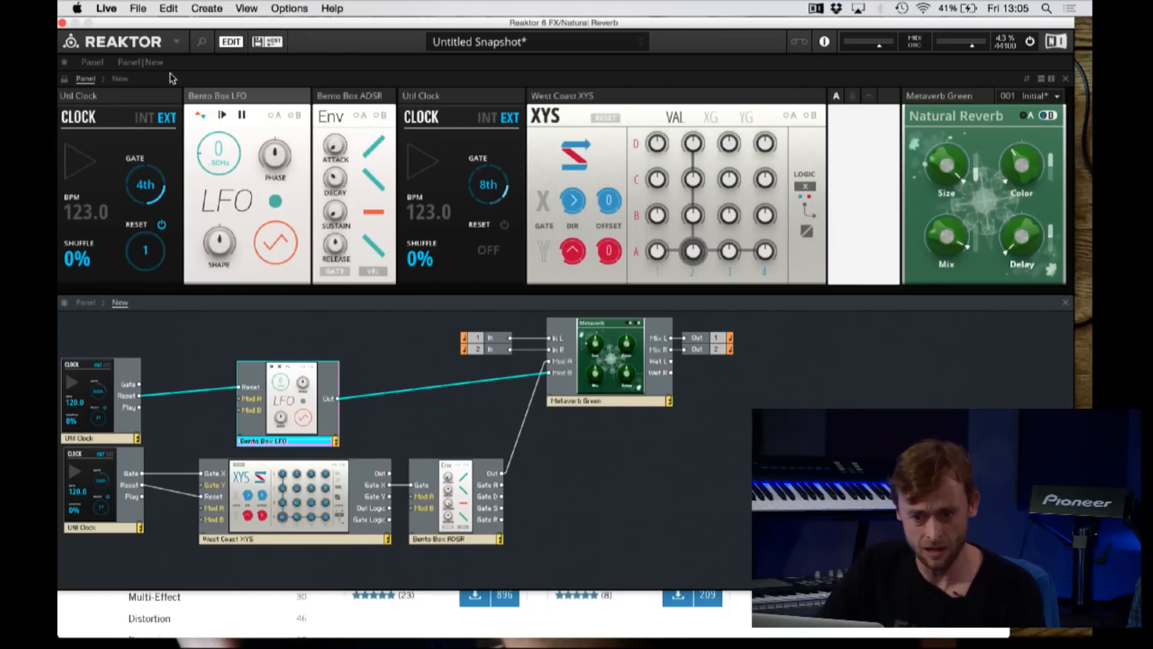
click(203, 42)
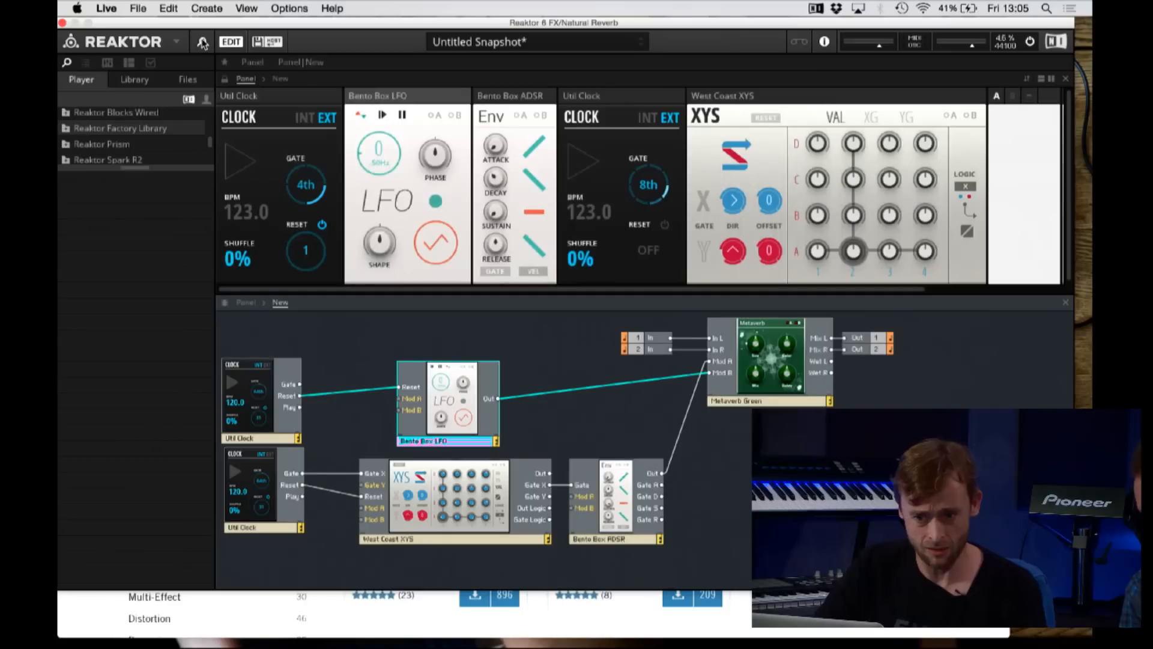
click(135, 80)
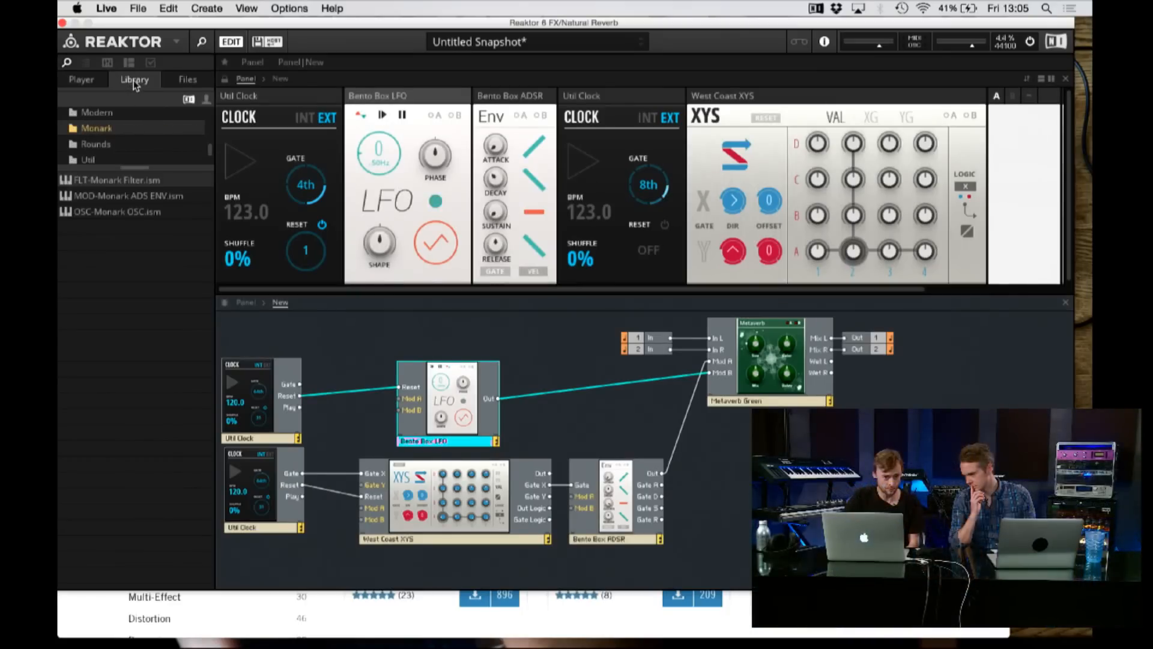
drag(136, 169, 135, 328)
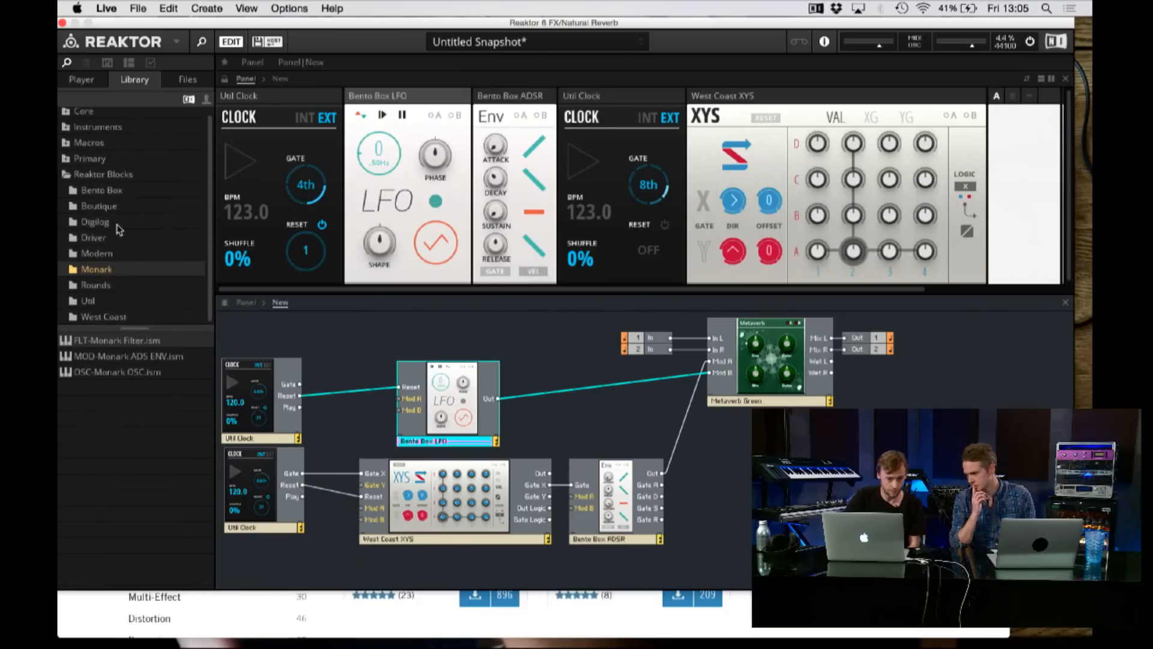
click(111, 193)
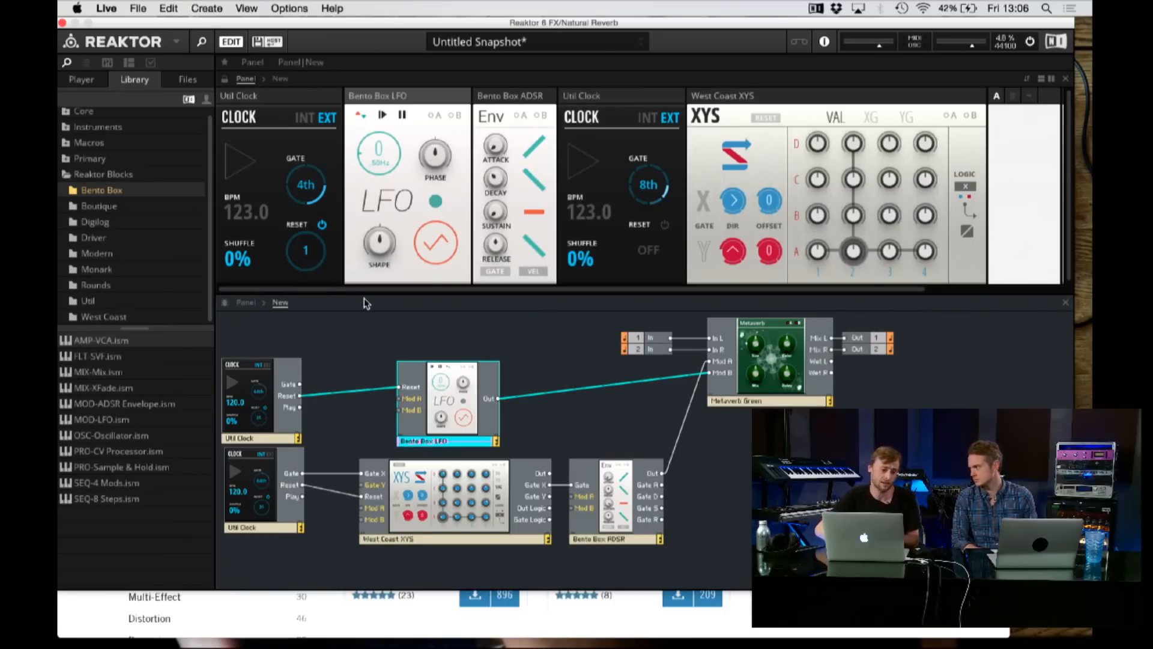
mouse_move(318, 260)
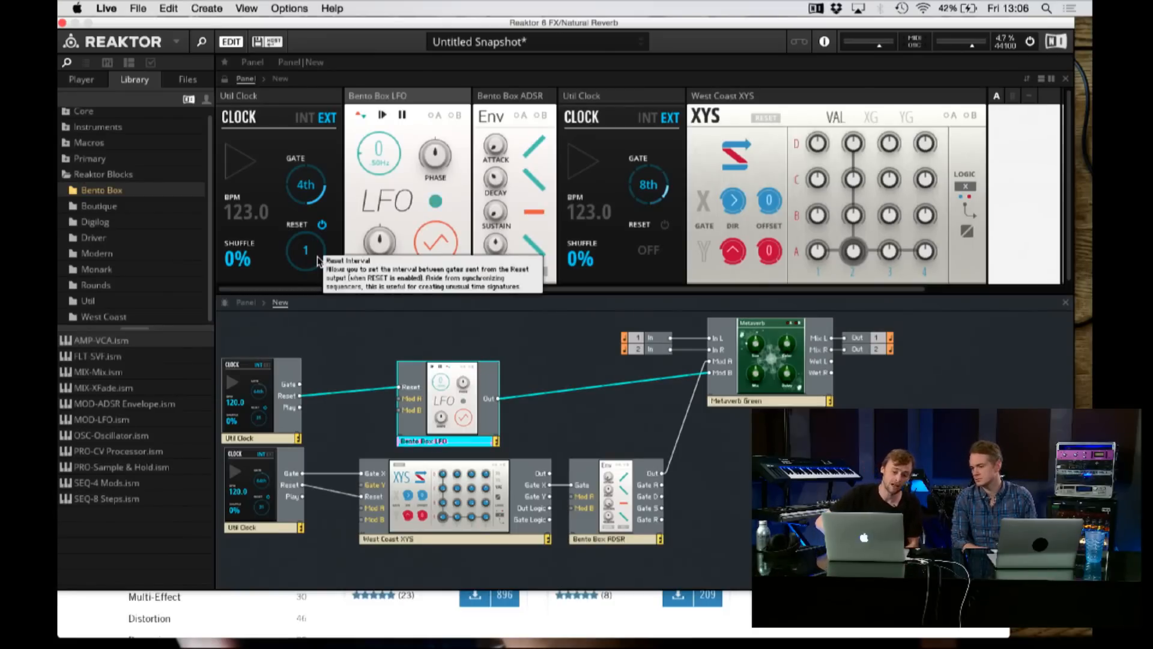
right_click(313, 246)
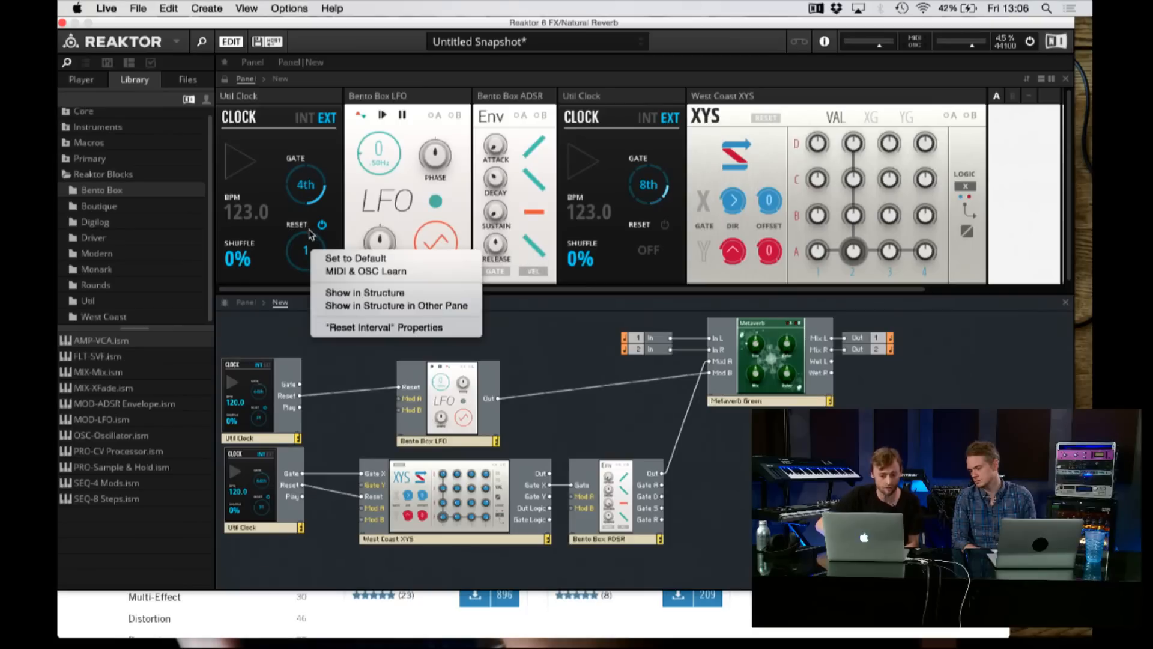
click(274, 309)
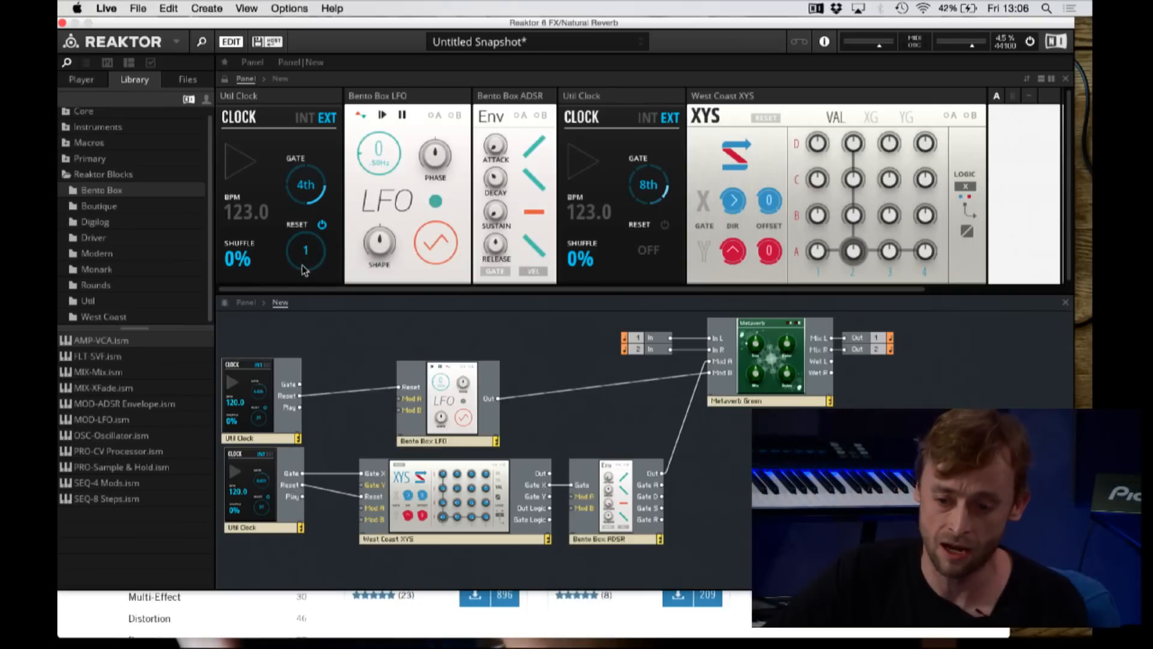
drag(308, 260, 309, 281)
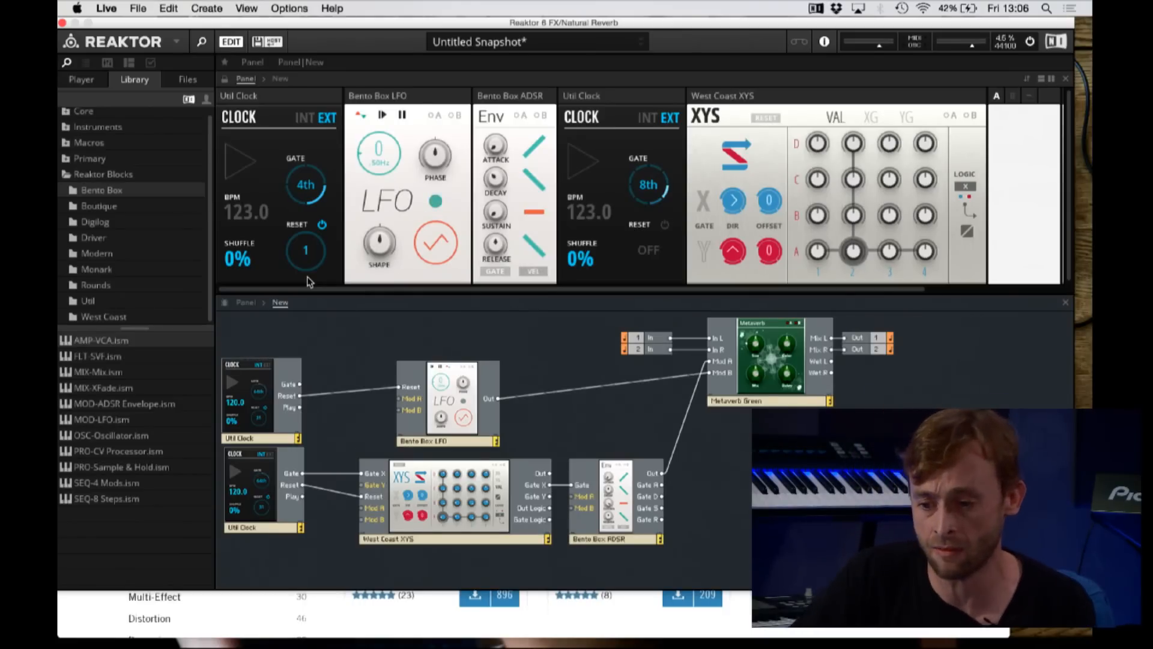
Step: Show the West Coast blocks in the library and switch the XYS sequencer to its XG page
scroll(725, 203, right, 5)
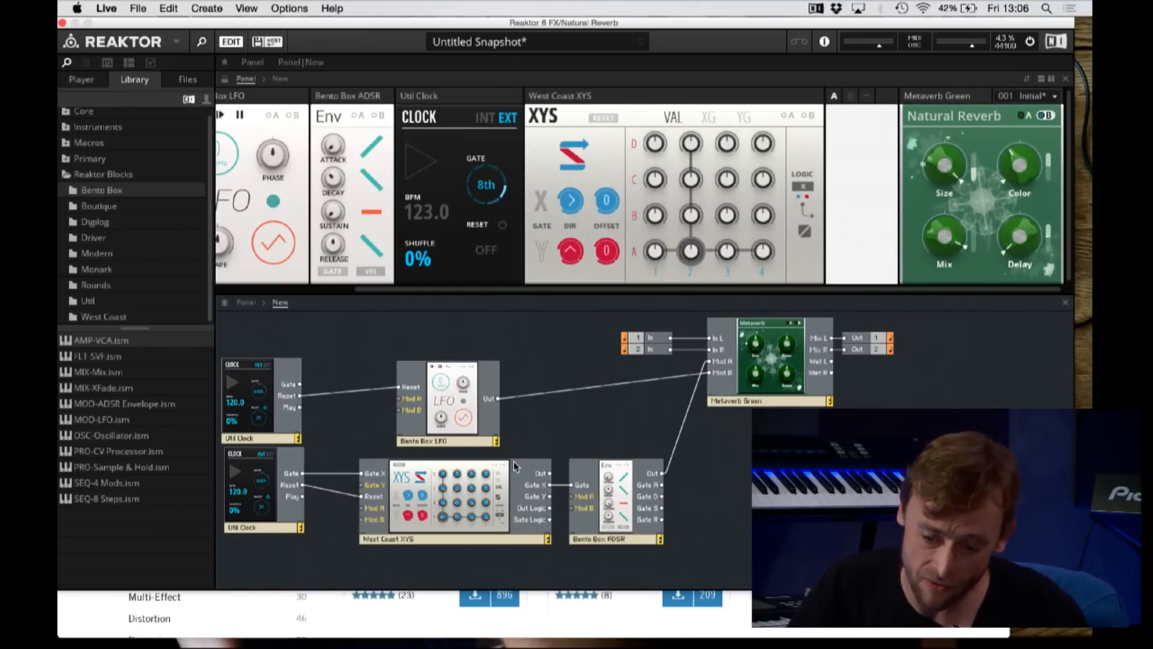
mouse_move(381, 471)
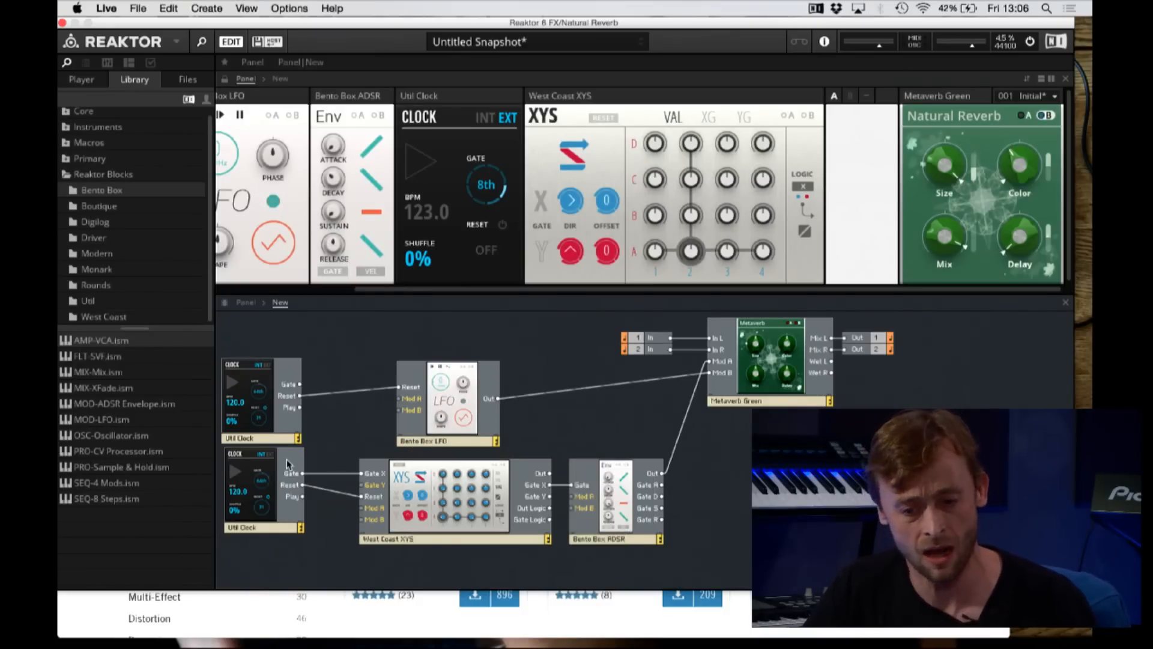
click(140, 317)
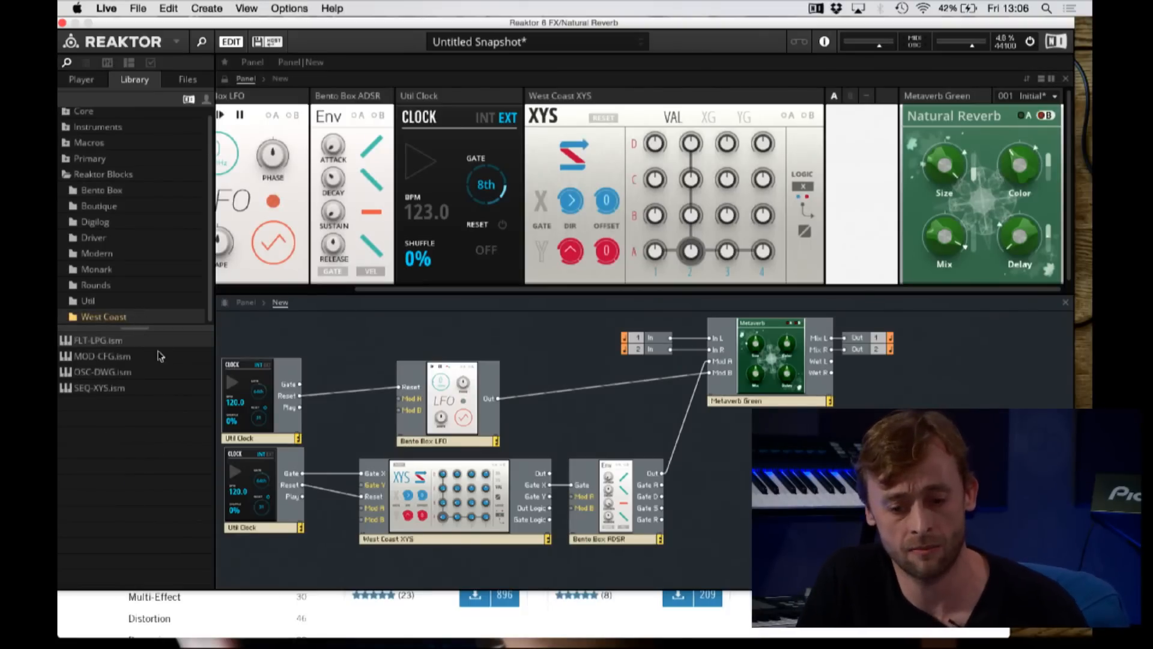
click(707, 118)
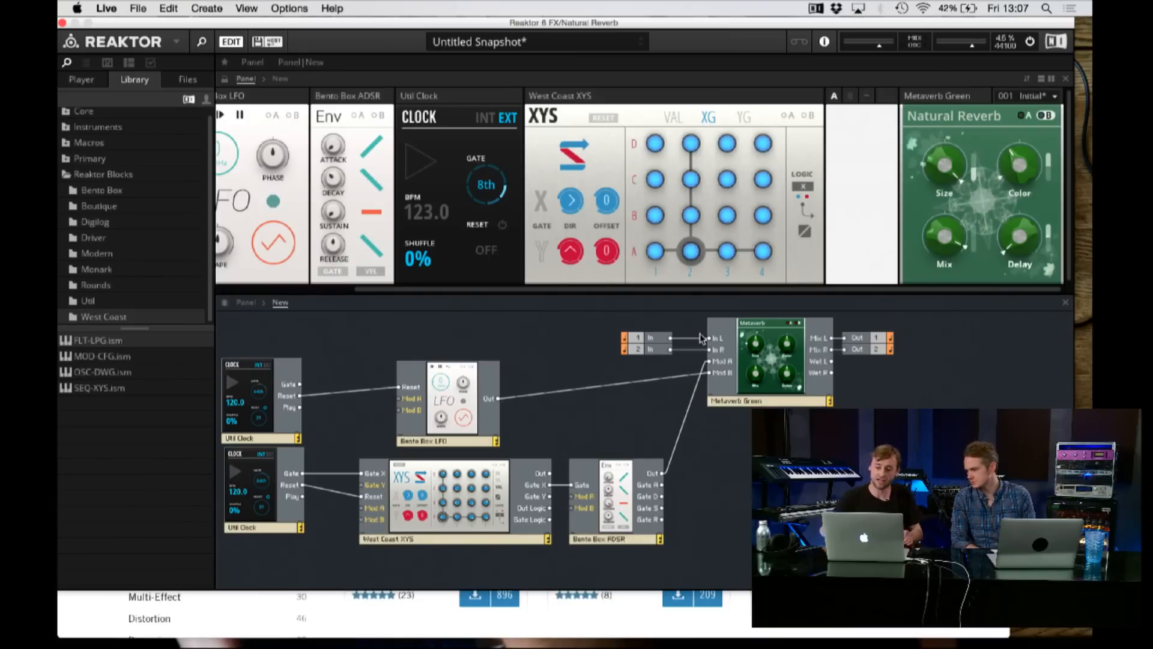
Step: View the Natural Reverb's A and B modulation amounts and audition the patch with playback
click(1026, 115)
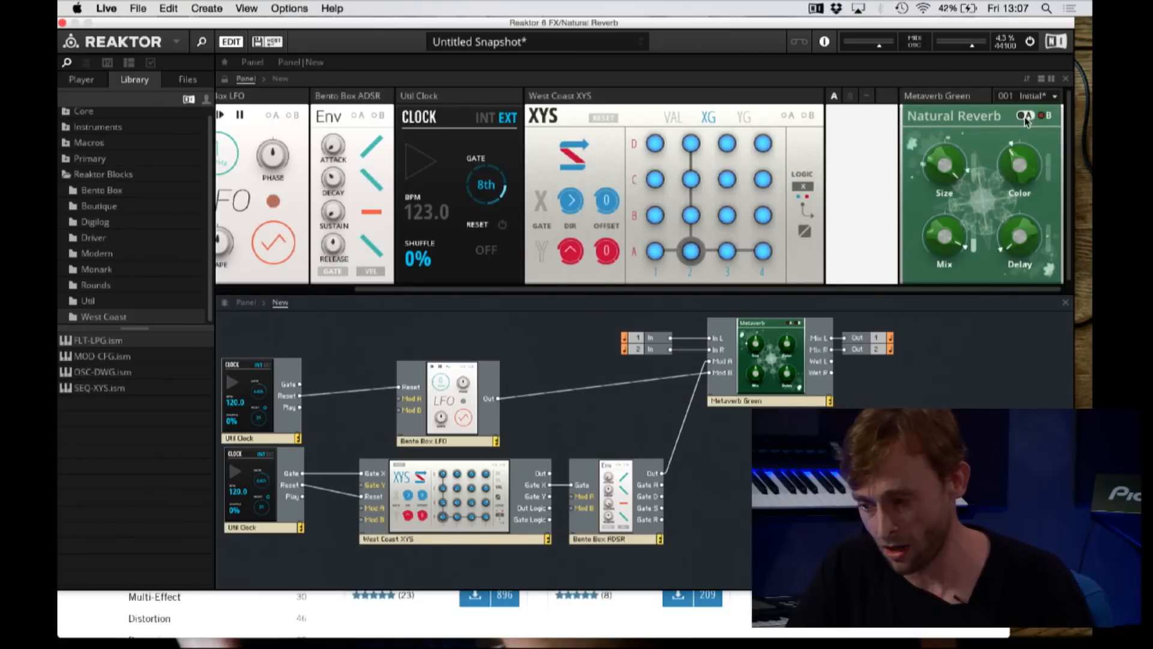
click(1045, 115)
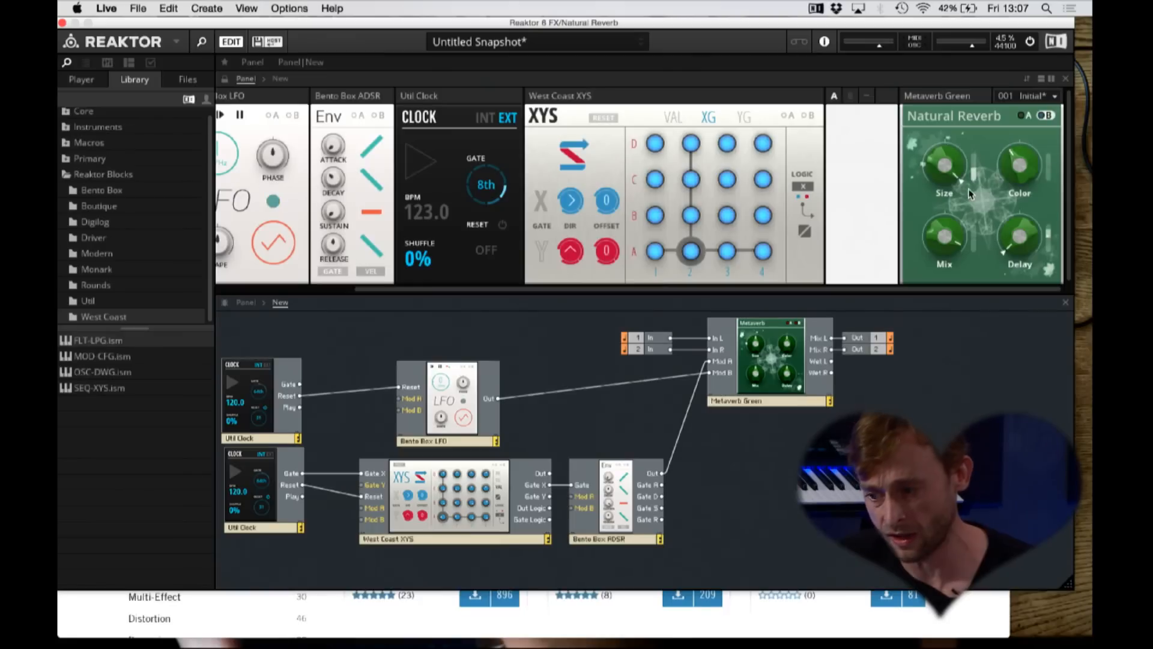
key(space)
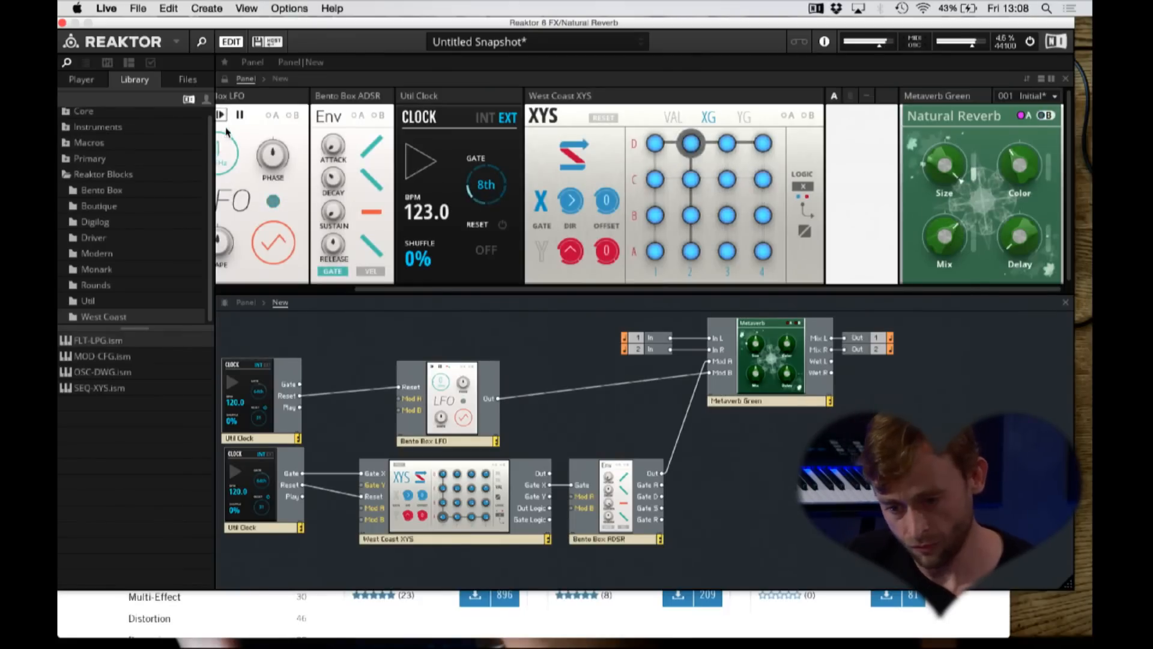
key(space)
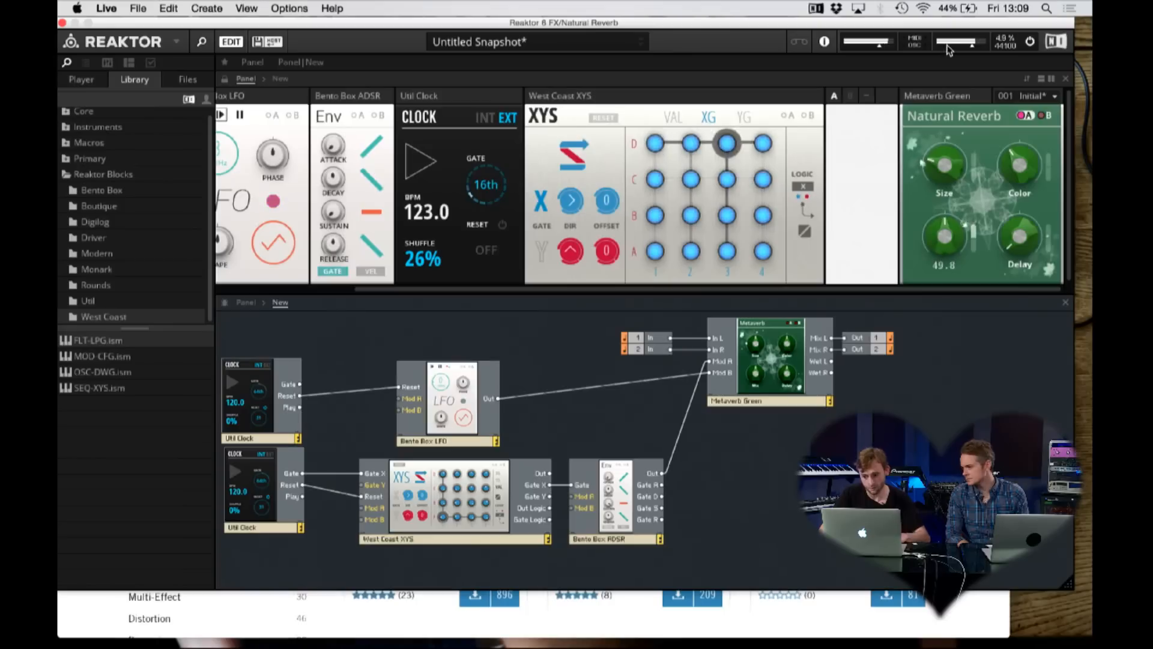
Step: Raise the Color and Delay controls of the Natural Reverb
drag(1033, 172, 1026, 10)
drag(1025, 241, 1033, 35)
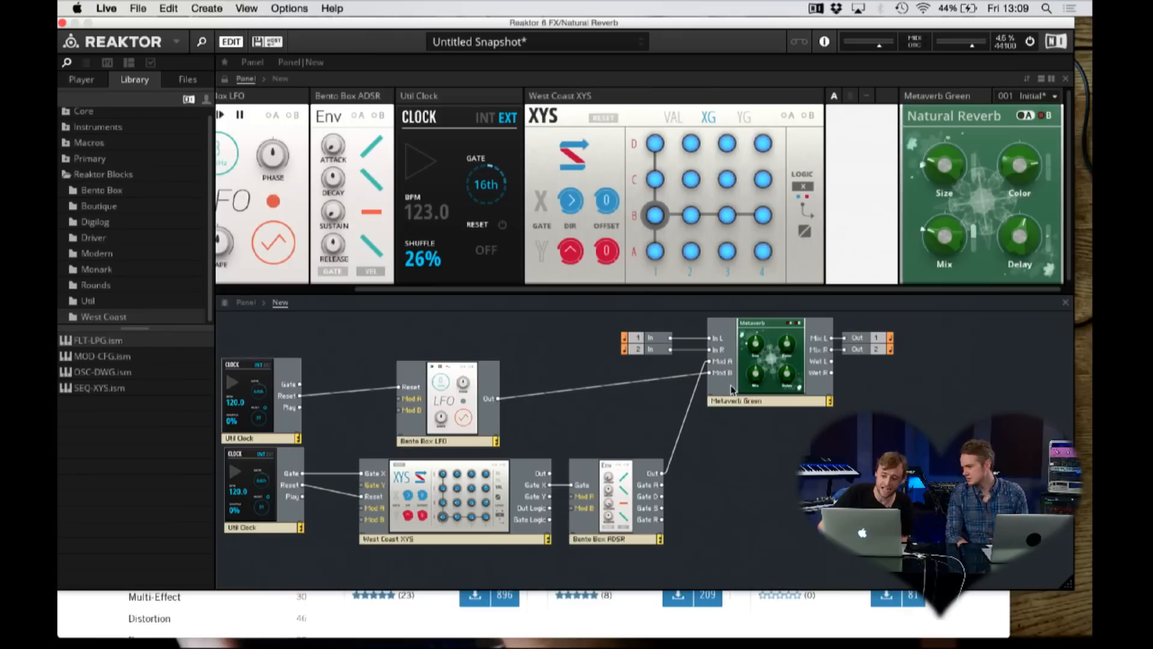
mouse_move(733, 384)
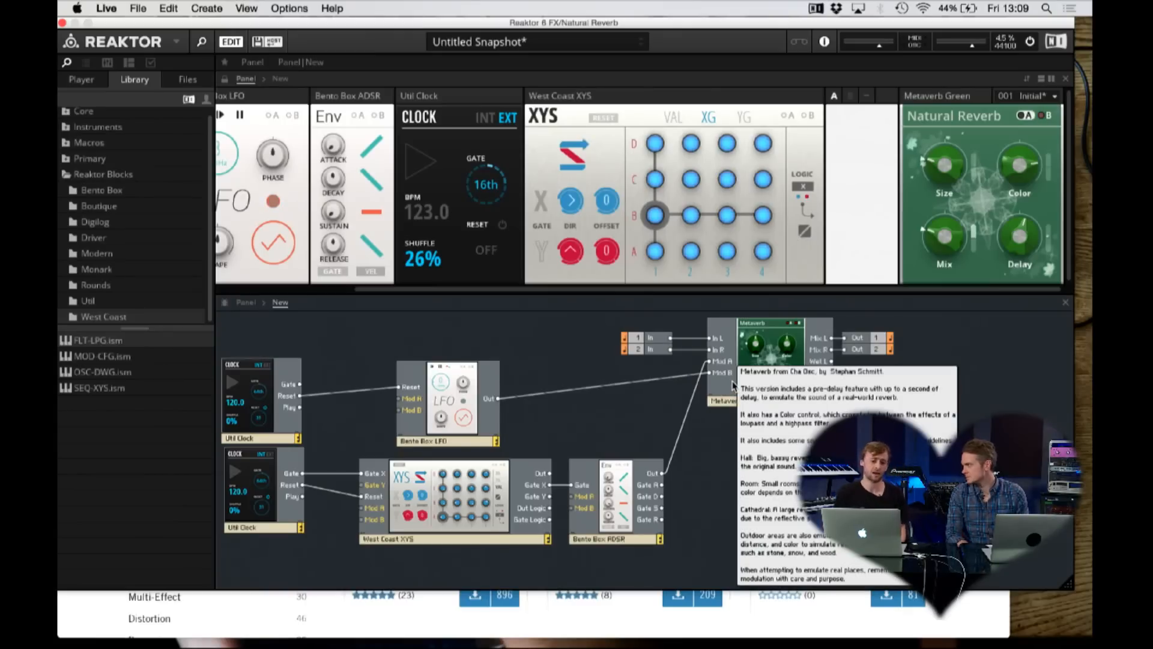
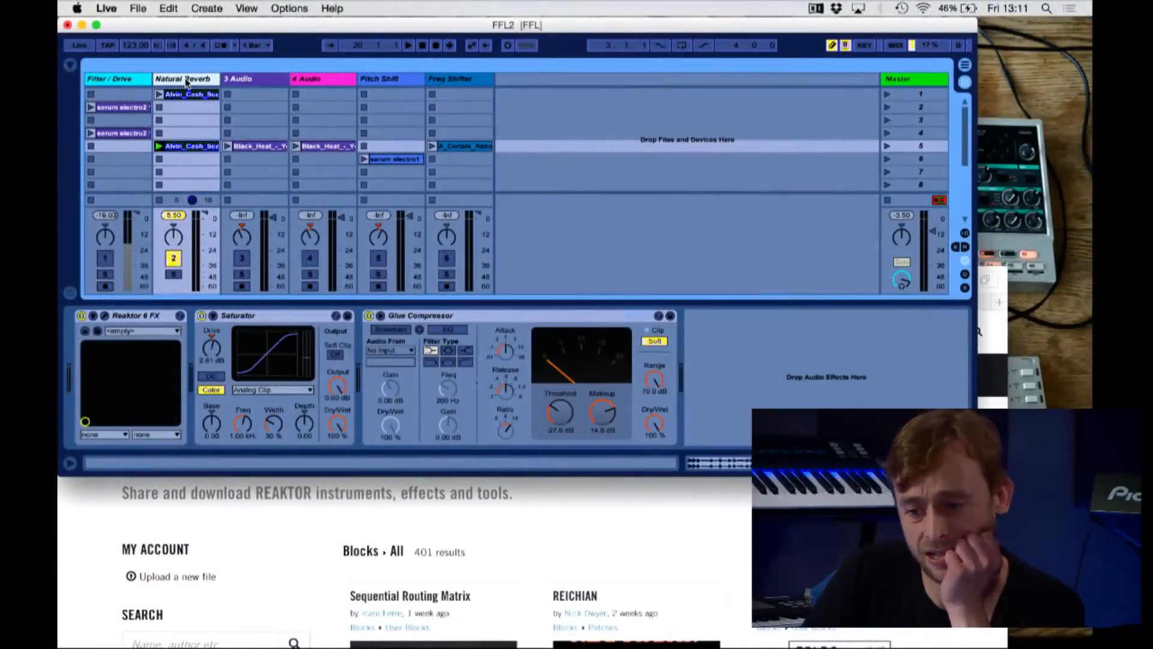
Step: Switch to the Pitch Shift track with its Reaktor window moved below the mixer, then activate the track and launch its serum electro1 clip
click(373, 90)
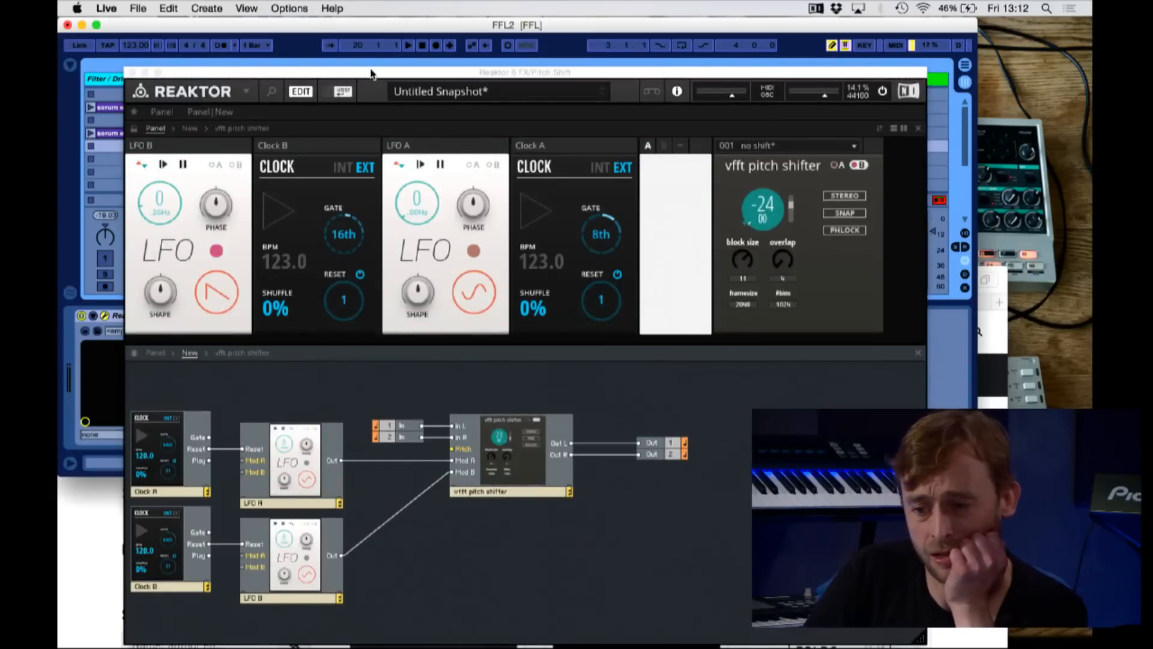
drag(370, 72, 363, 422)
click(389, 139)
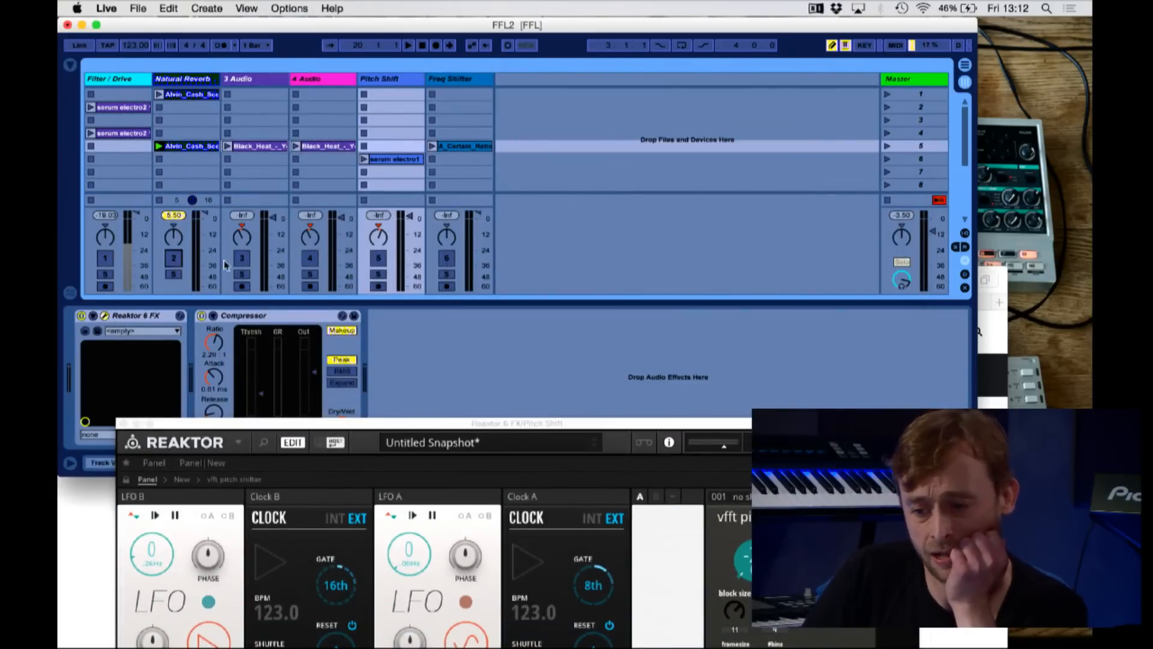
click(379, 259)
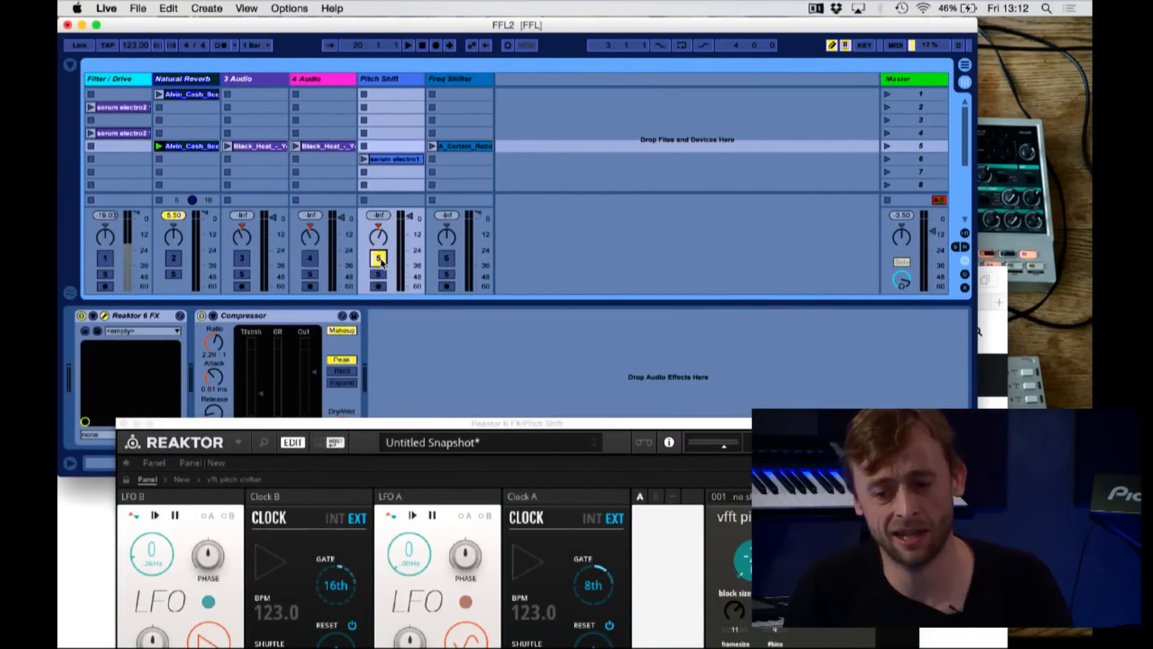
click(365, 160)
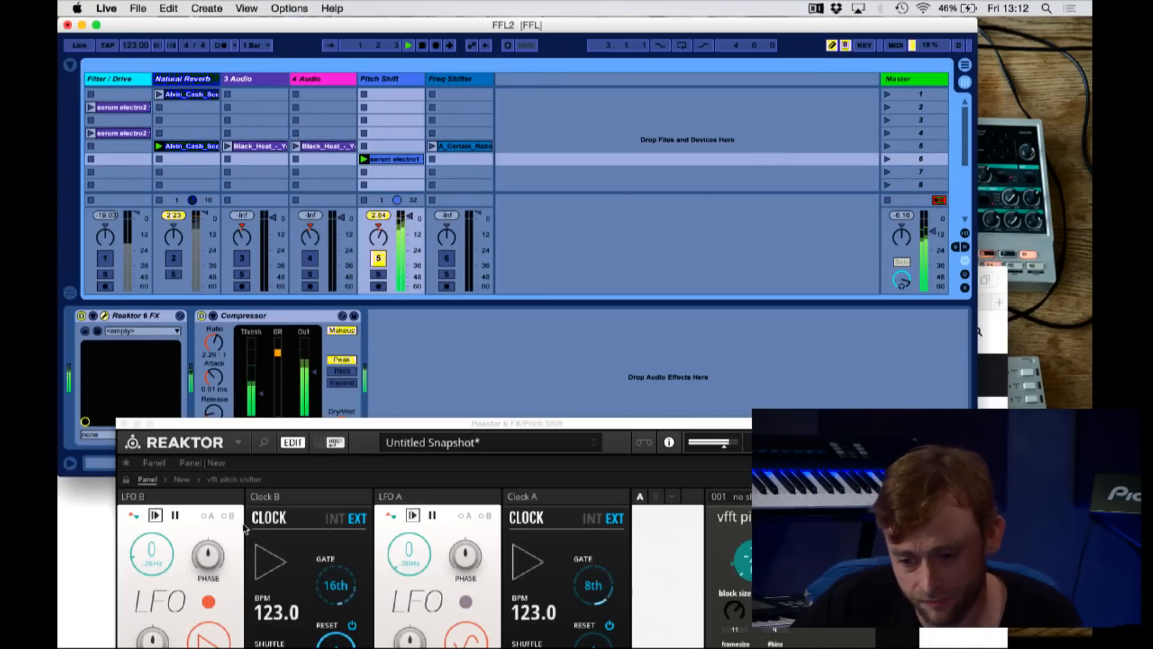
Step: Move the Reaktor window clear of the devices and bypass the Reaktor 6 FX device on the Pitch Shift track
drag(271, 424, 271, 555)
click(82, 316)
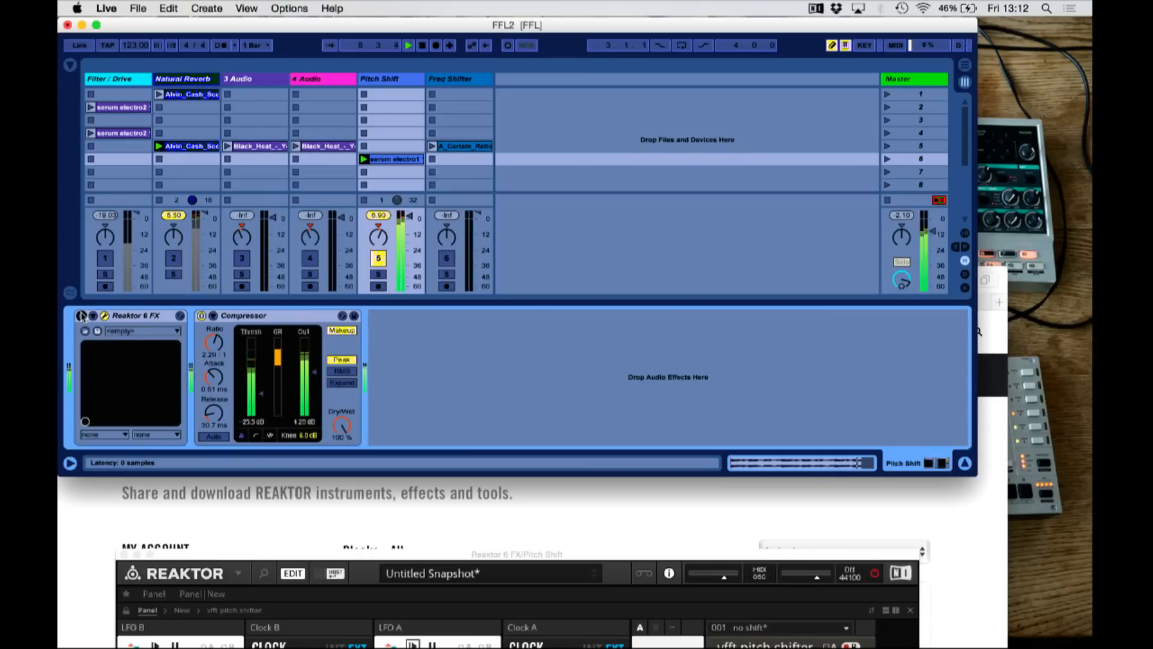
Step: Re-enable the Reaktor 6 FX device on the Pitch Shift track and open its window with the library browser showing
click(81, 317)
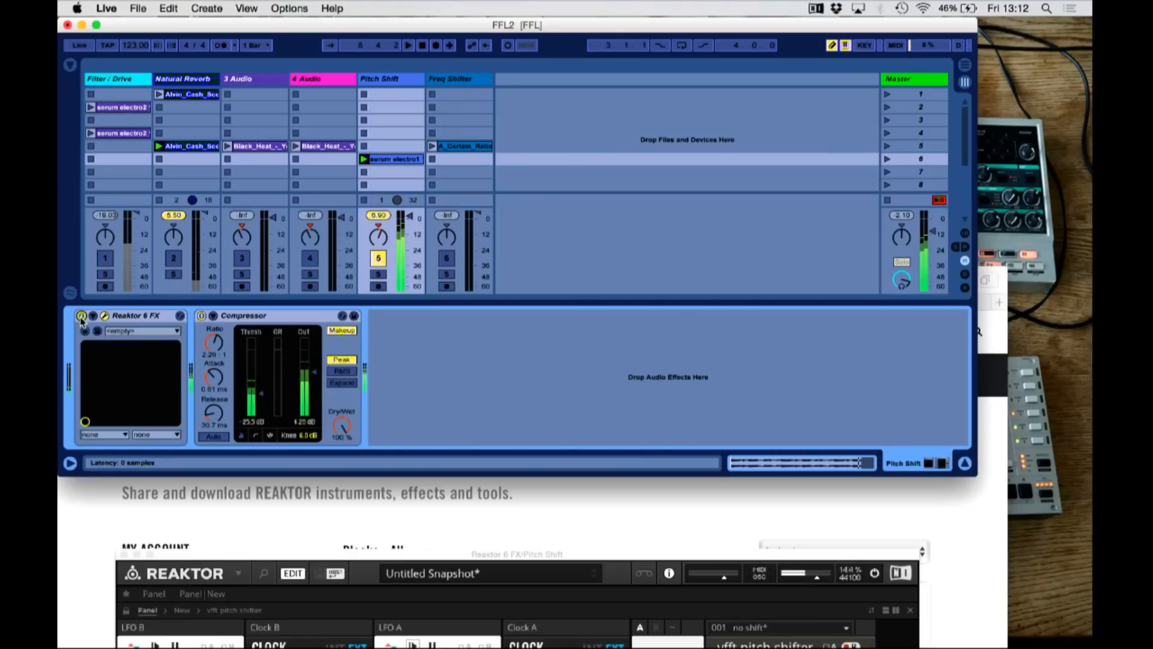
click(105, 316)
click(105, 316)
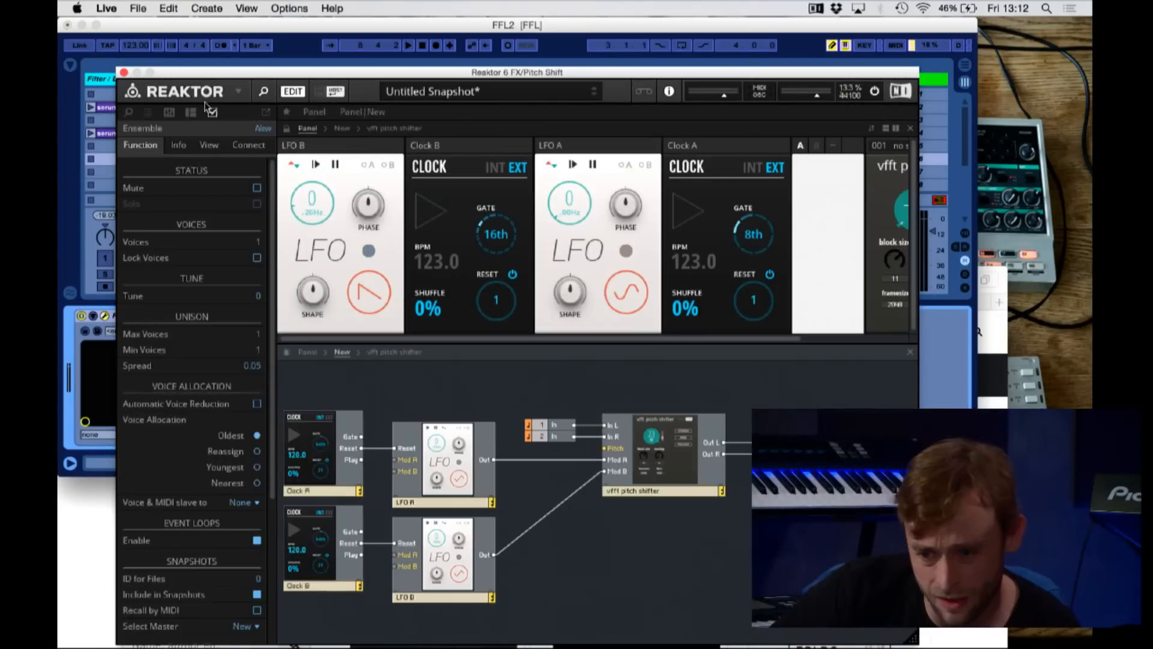
click(128, 112)
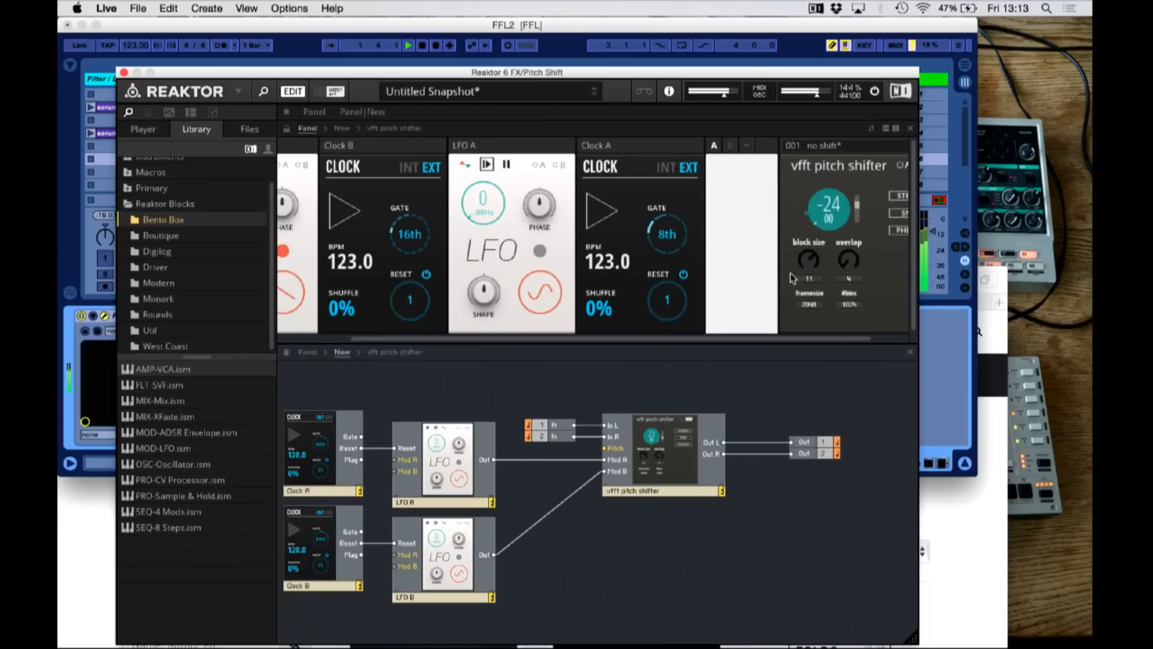
Step: Raise the pitch modulation amount on the vfft pitch shifter, set LFO A's rate to about 0.20 Hz and stop playback
scroll(843, 196, right, 2)
drag(814, 208, 810, 48)
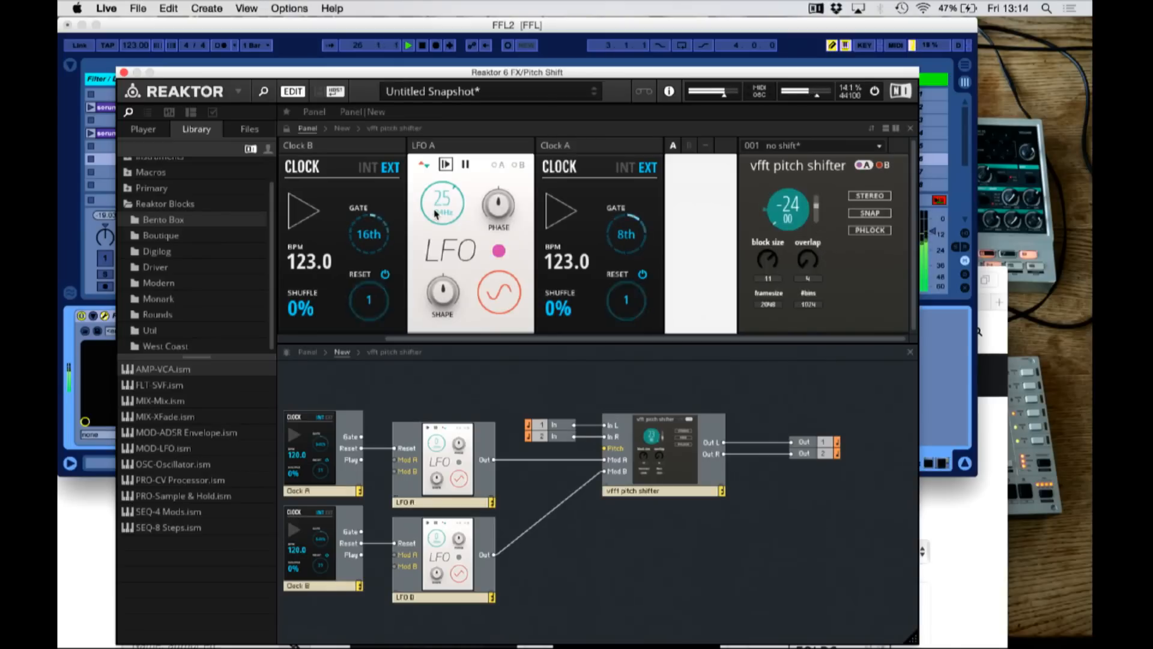
drag(439, 272, 443, 322)
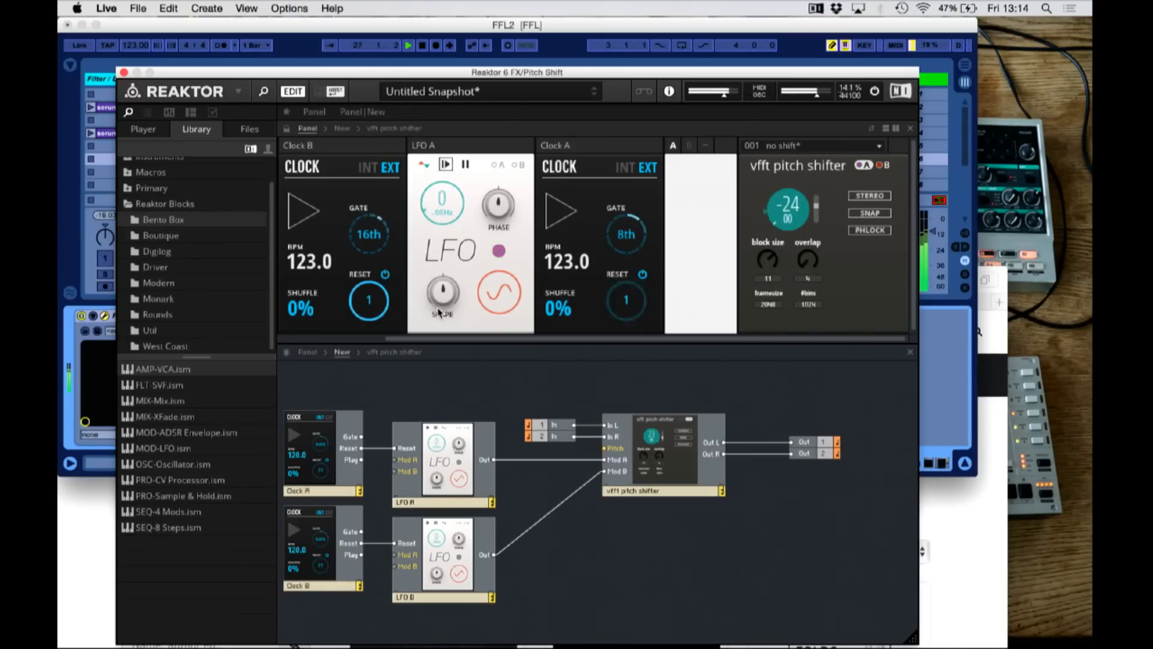
key(space)
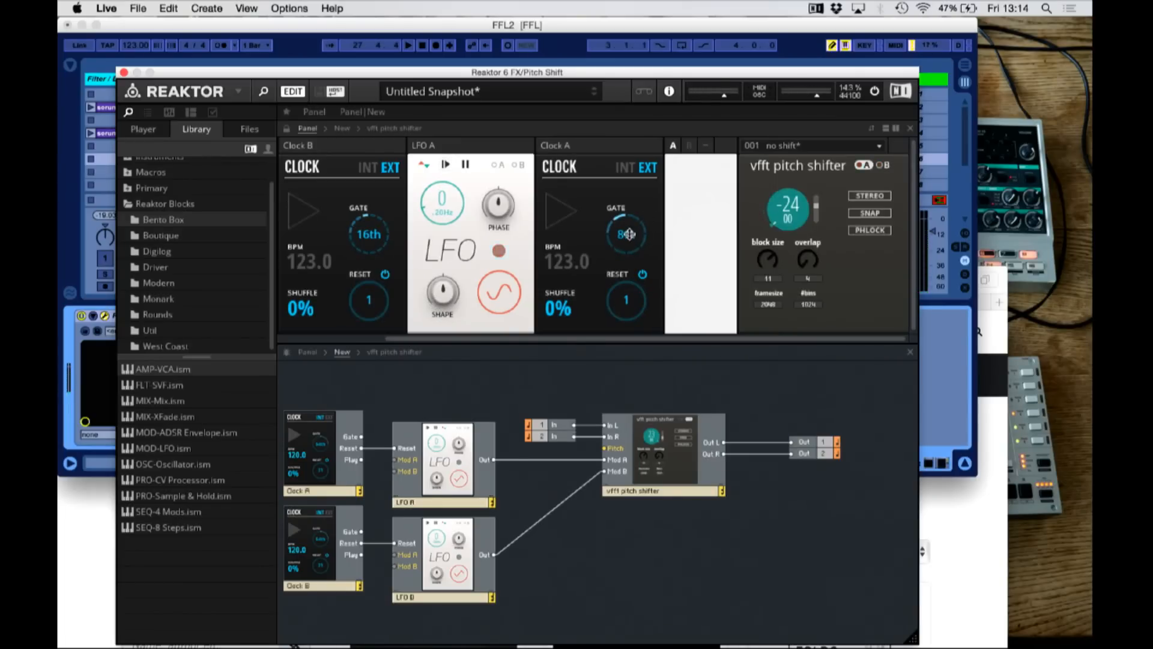
Step: Set Clock A's gate to 4th and LFO A to a rising ramp waveform, and audition the patch with playback
mouse_move(629, 235)
key(space)
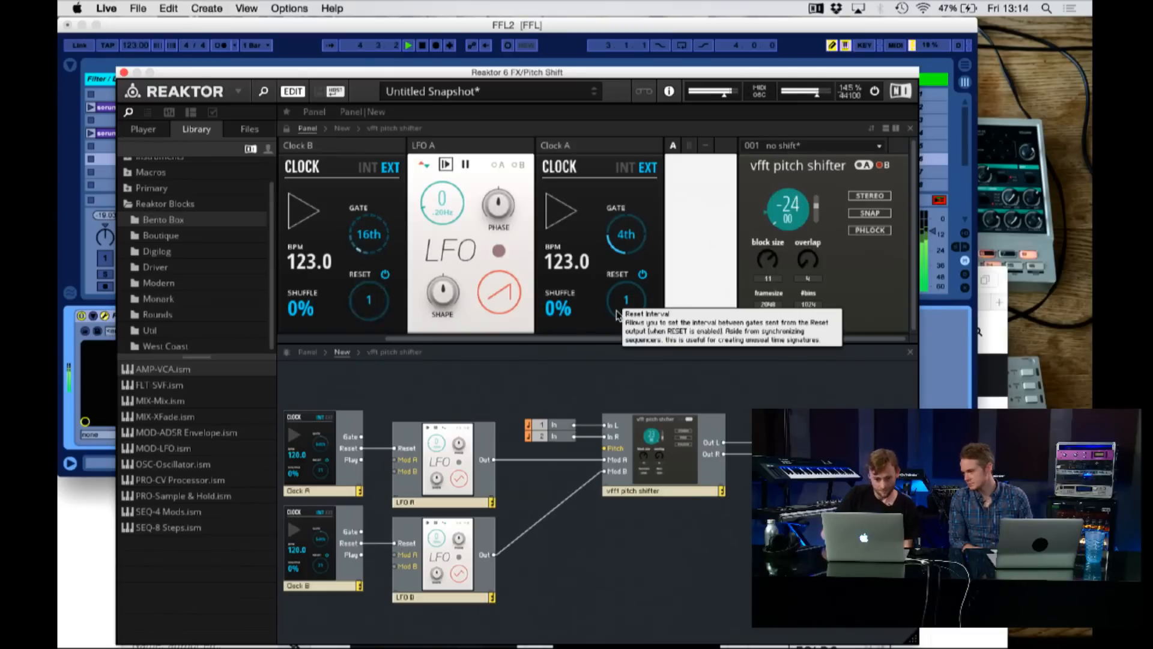
key(space)
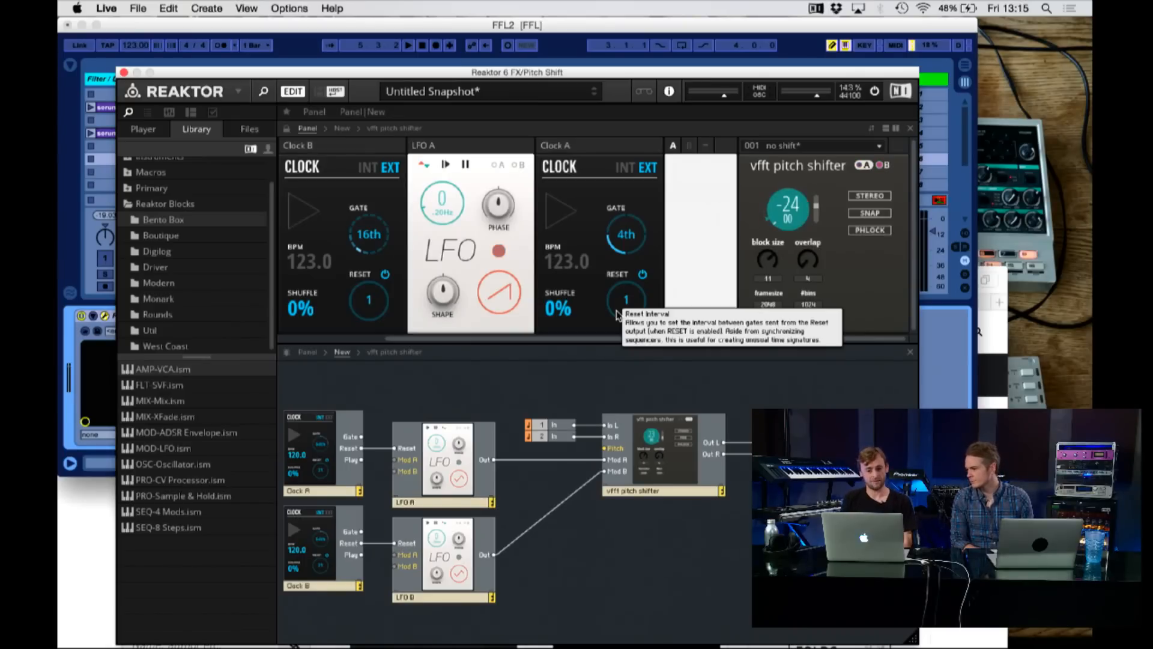
Step: Close the Pitch Shift Reaktor window, switch to the Freq Shifter track, activate it and launch its A_Certain clip
click(123, 72)
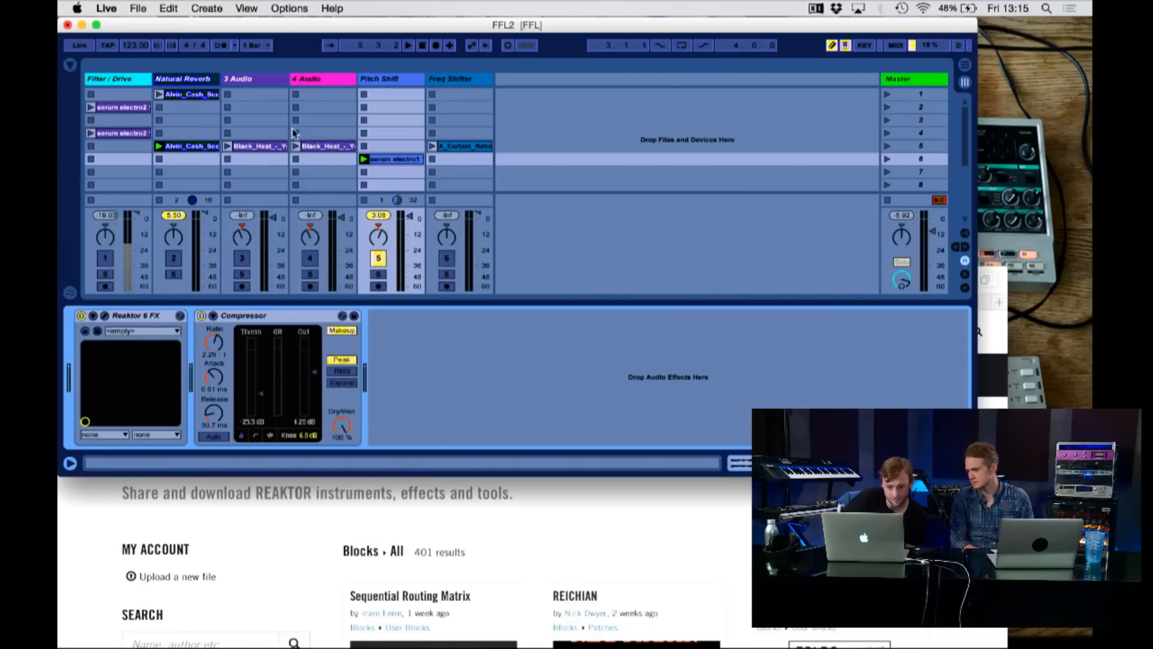
click(462, 79)
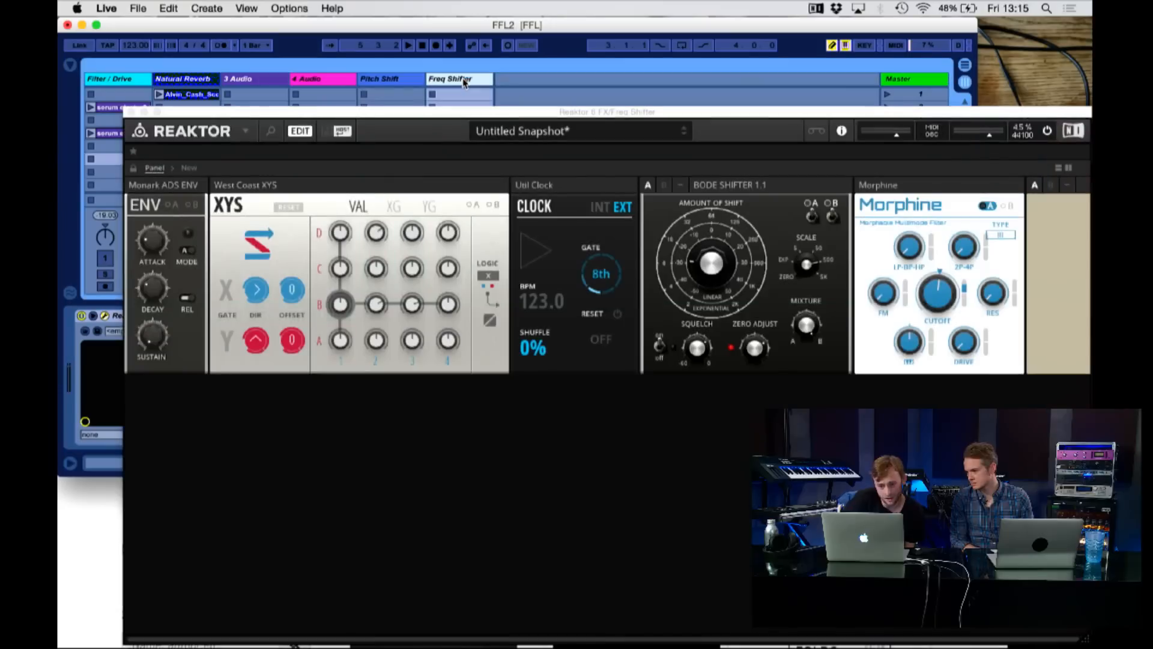
drag(597, 119, 540, 273)
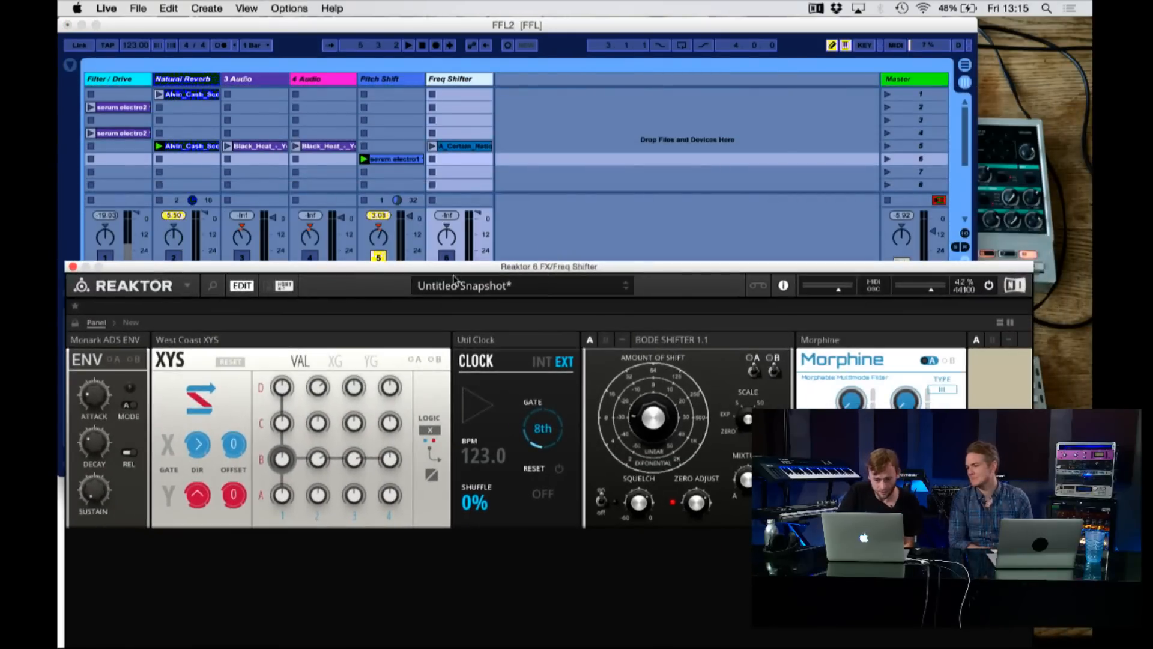
click(447, 258)
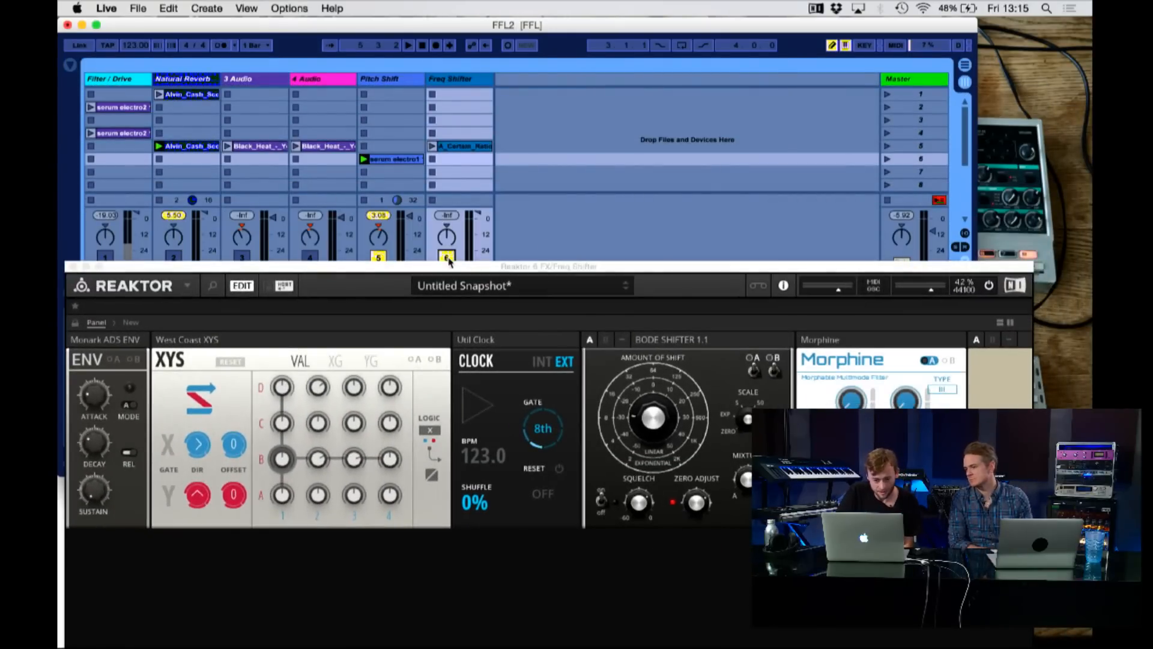
click(440, 147)
drag(515, 271, 547, 176)
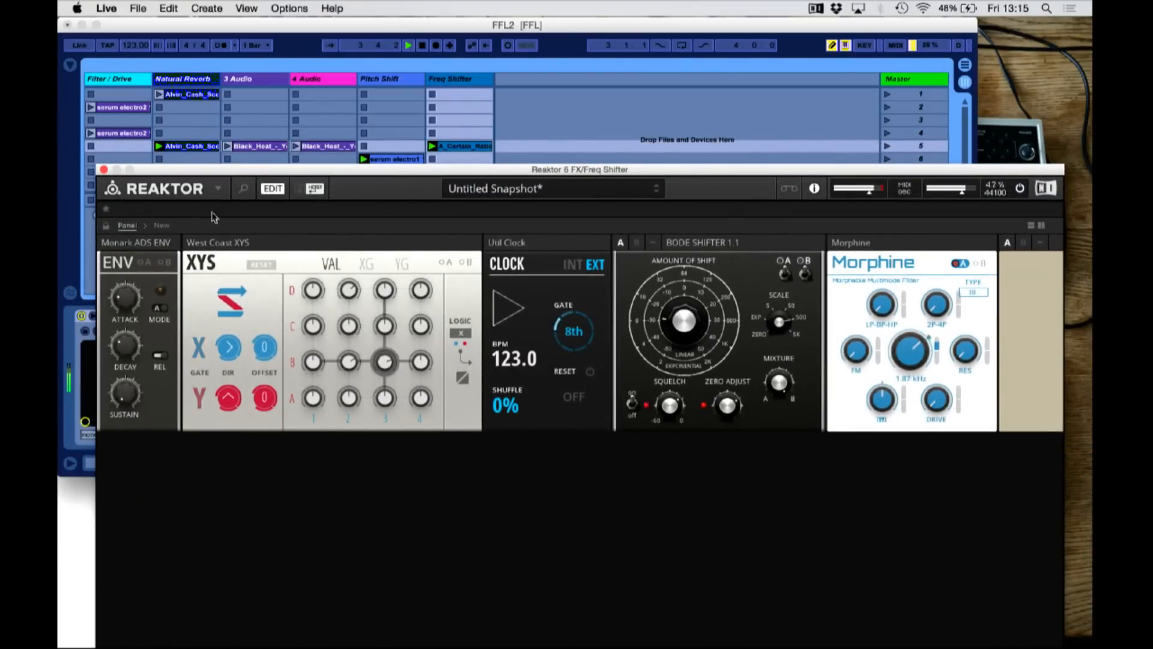
Step: Move the Reaktor window below the mixer, deactivate the Pitch Shift track and toggle solo on the Freq Shifter track
drag(277, 170, 329, 406)
click(453, 274)
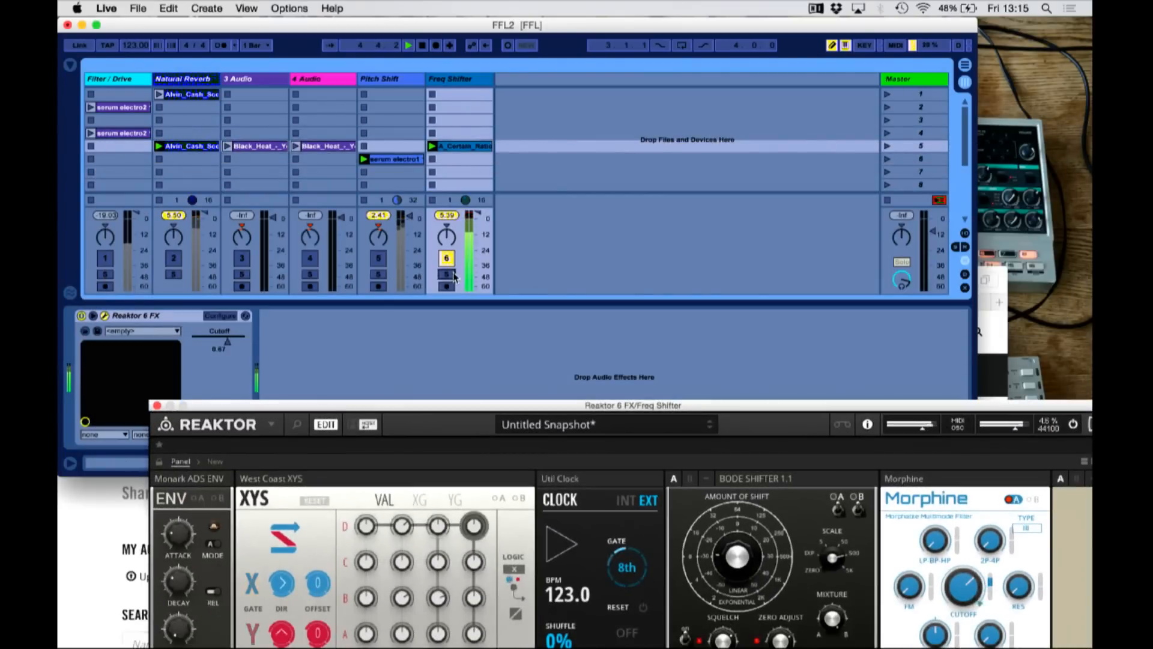
click(447, 274)
click(447, 274)
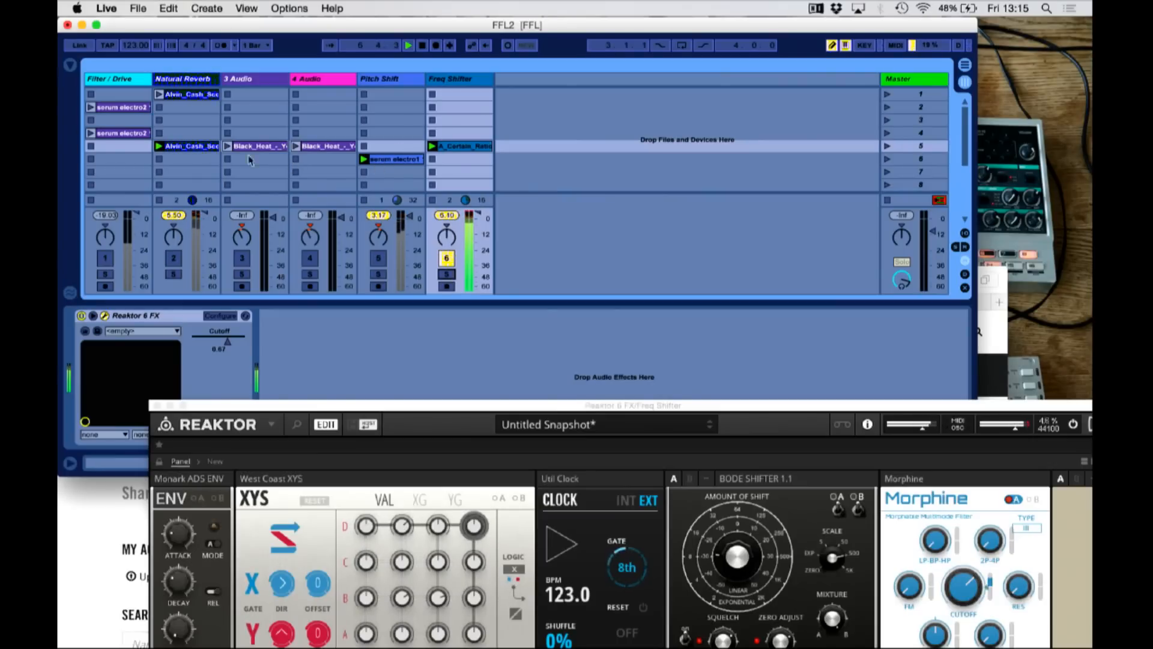
Step: View the Freq Shifter patch's panel and structure wiring, and move its window below the device area
double_click(405, 409)
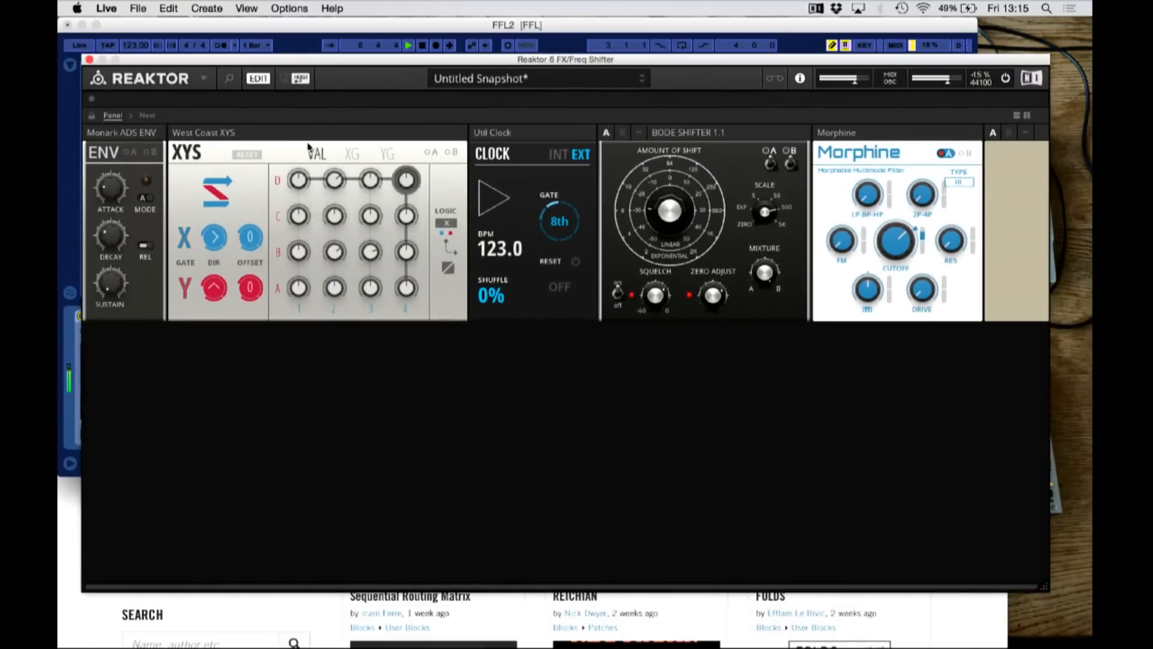
click(148, 116)
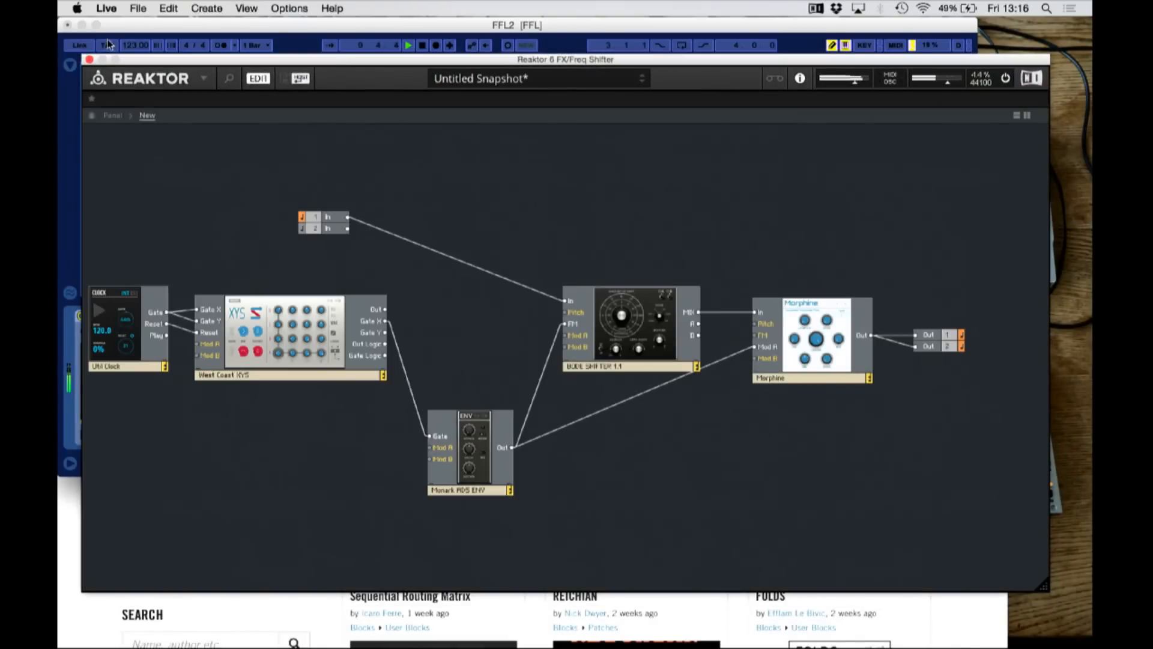
double_click(141, 59)
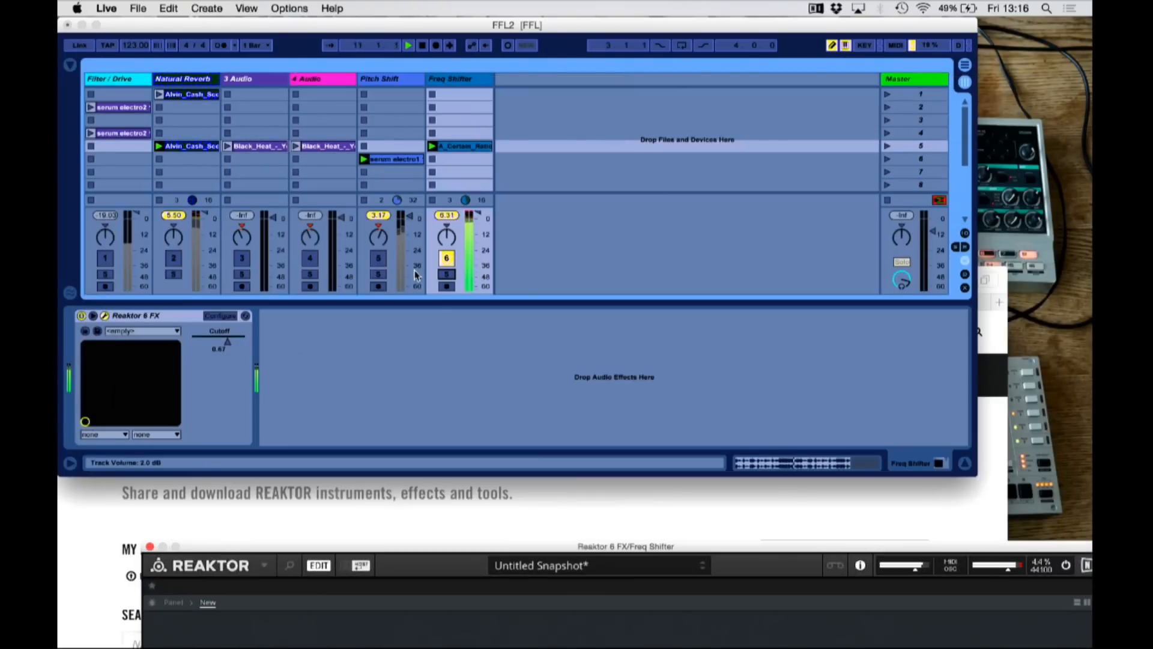
Step: Examine the Freq Shifter track's input and output routing in Arrangement View, and return to Session View
click(964, 67)
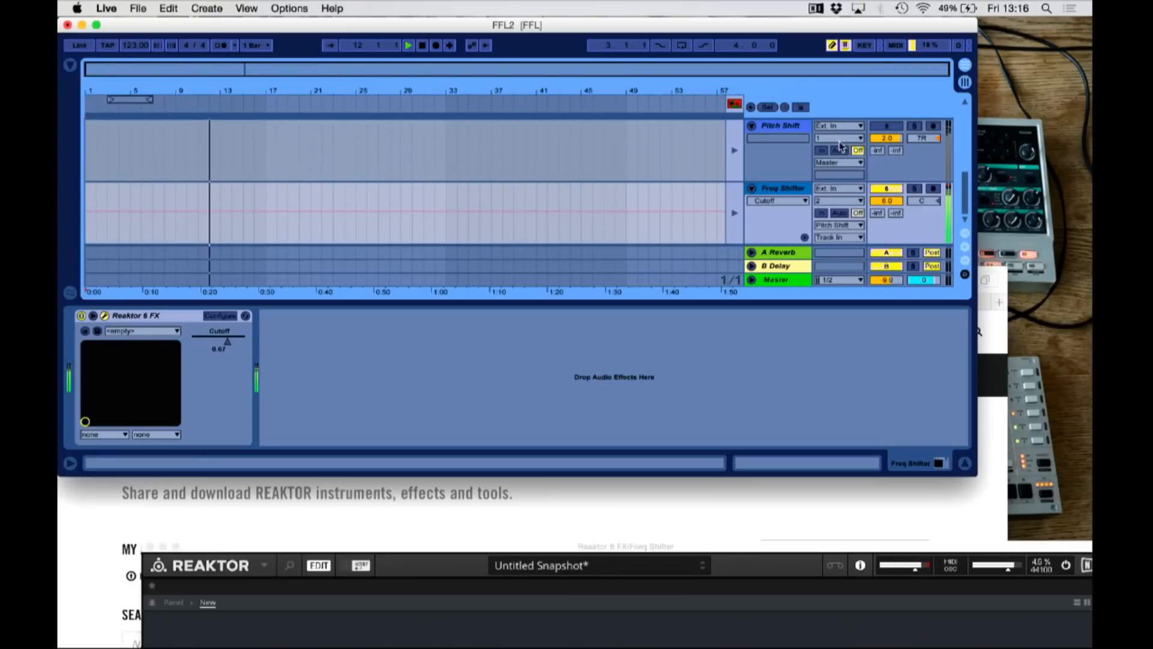
click(789, 214)
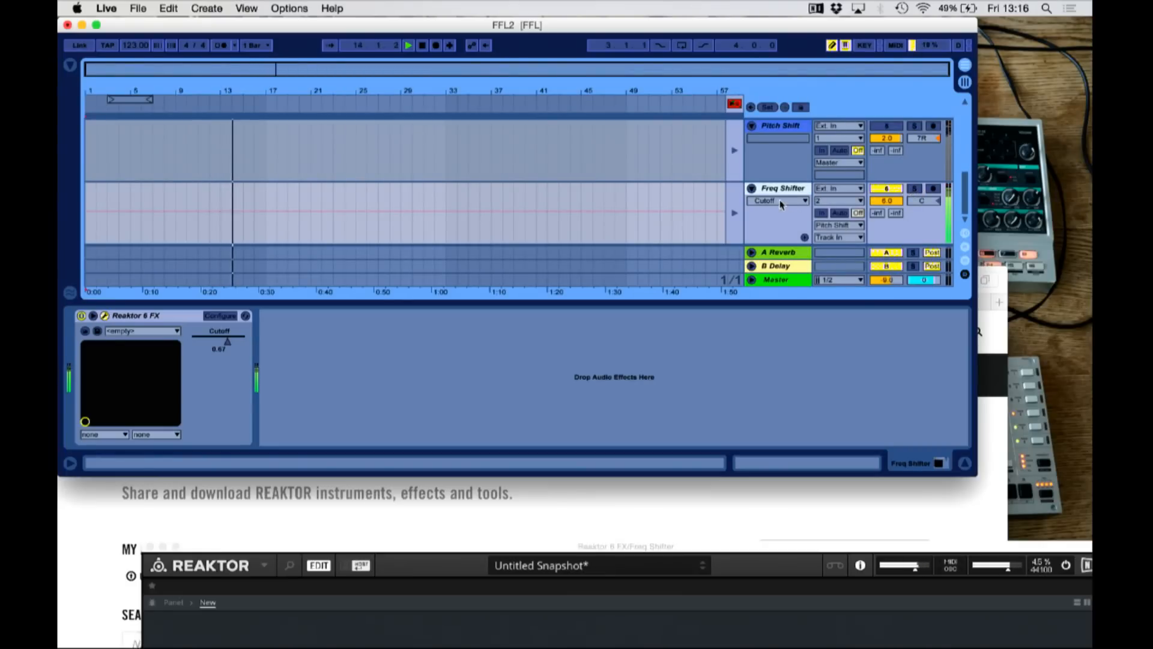
click(781, 202)
click(917, 189)
click(964, 82)
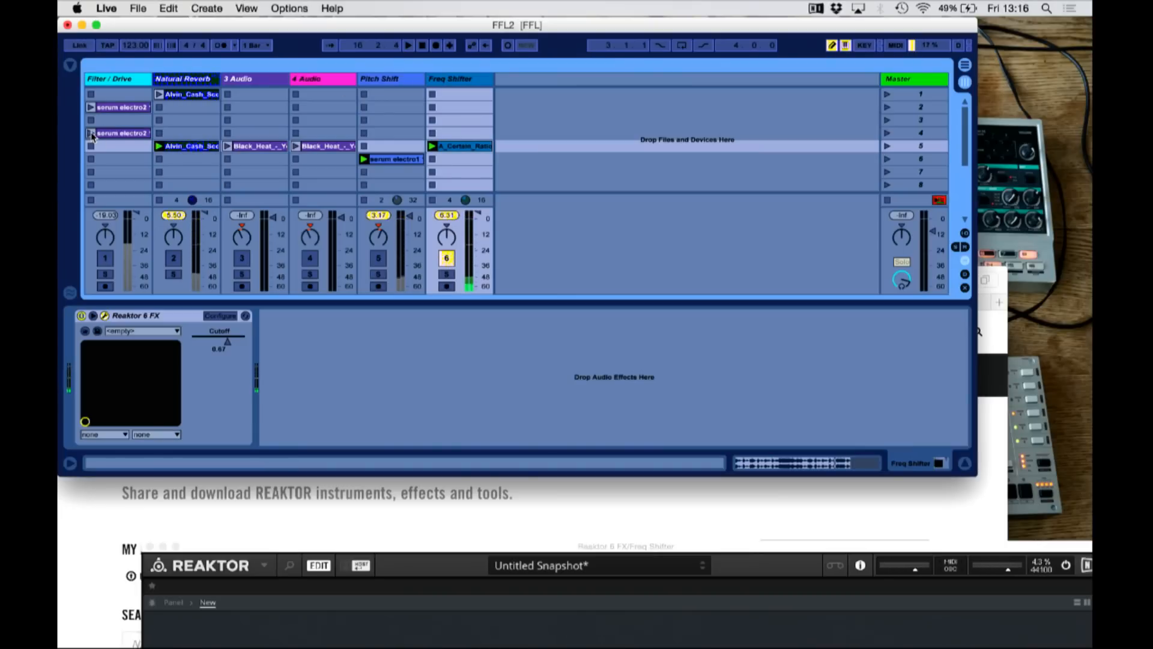
Step: Activate and solo the Filter / Drive track
click(104, 259)
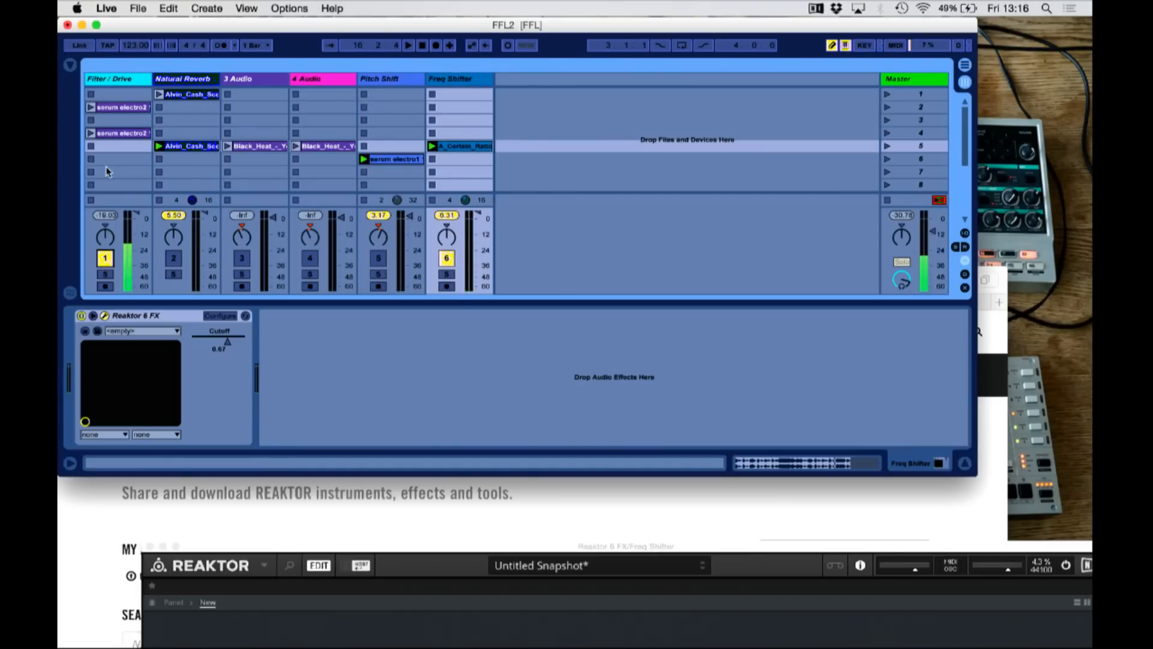
click(105, 274)
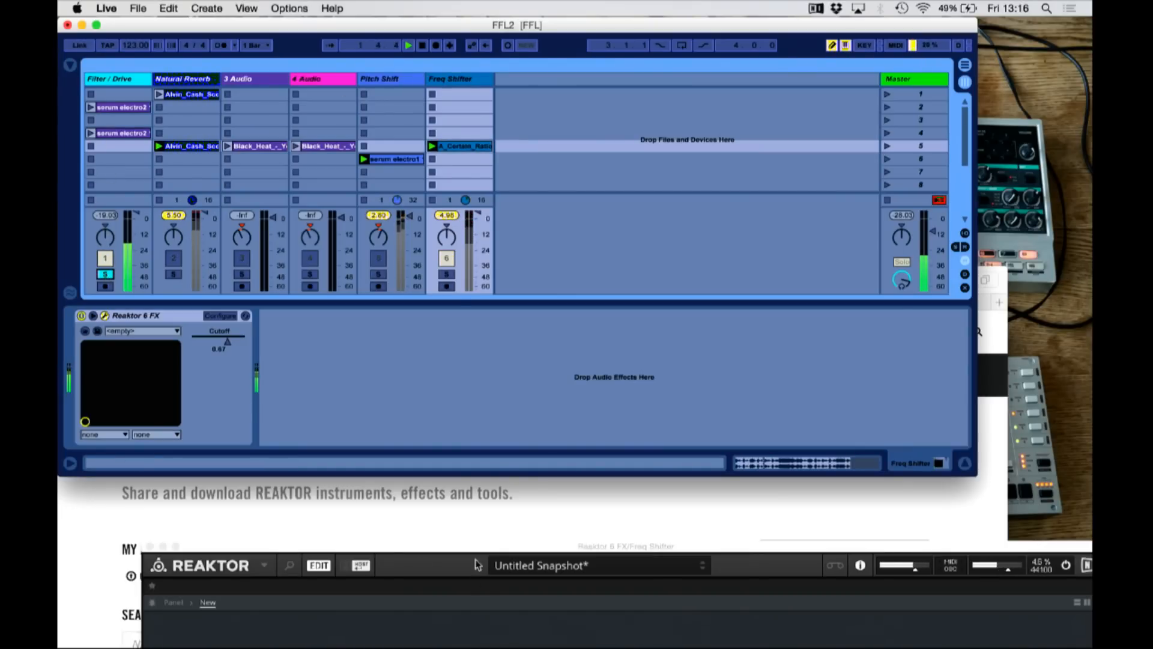
Step: Move the Safari window aside and return to Ableton Live with the Freq Shifter Reaktor window raised over the devices
click(492, 540)
drag(259, 270, 556, 423)
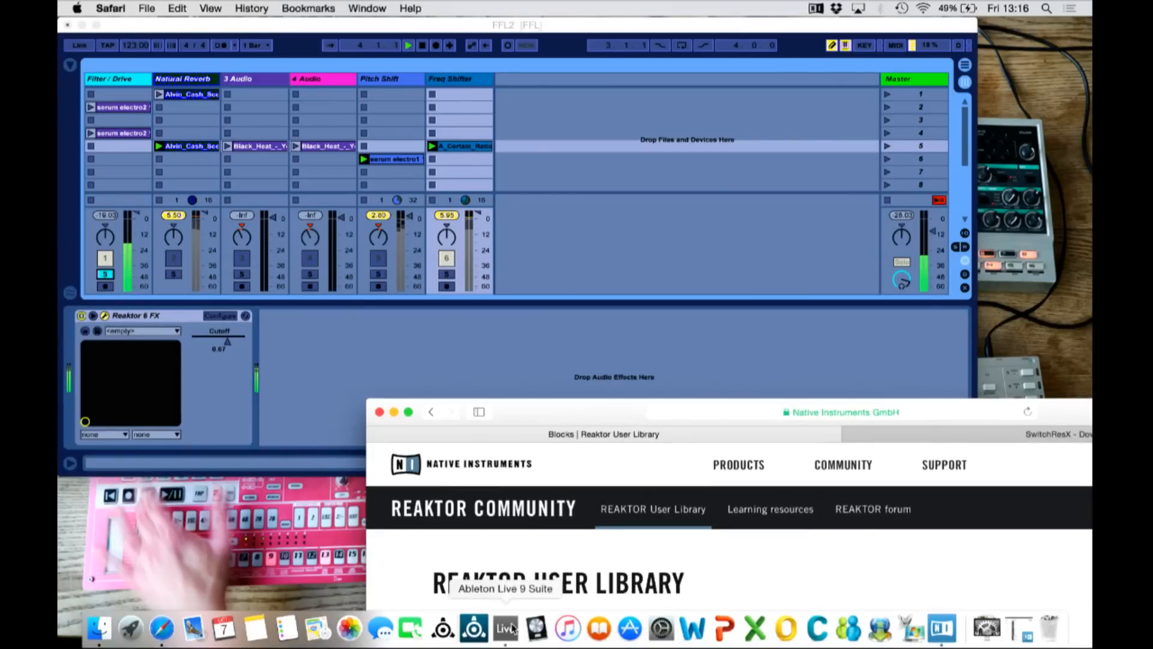
click(443, 626)
drag(457, 555, 472, 284)
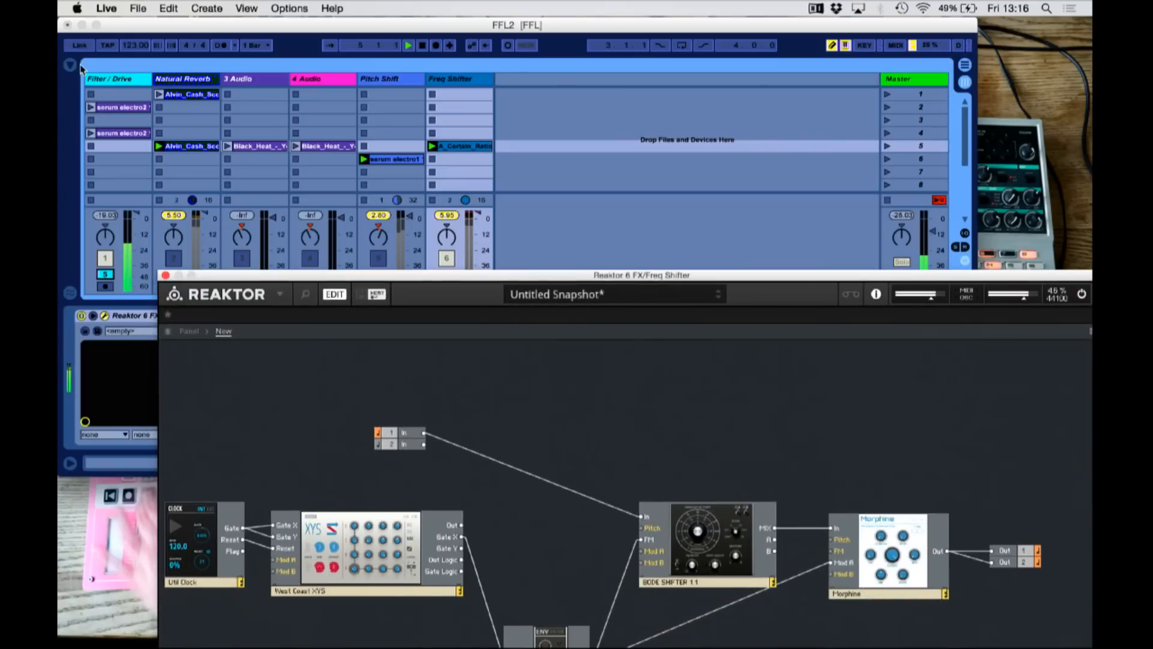
Step: Bypass the Reaktor 6 FX device on the Freq Shifter track
click(79, 318)
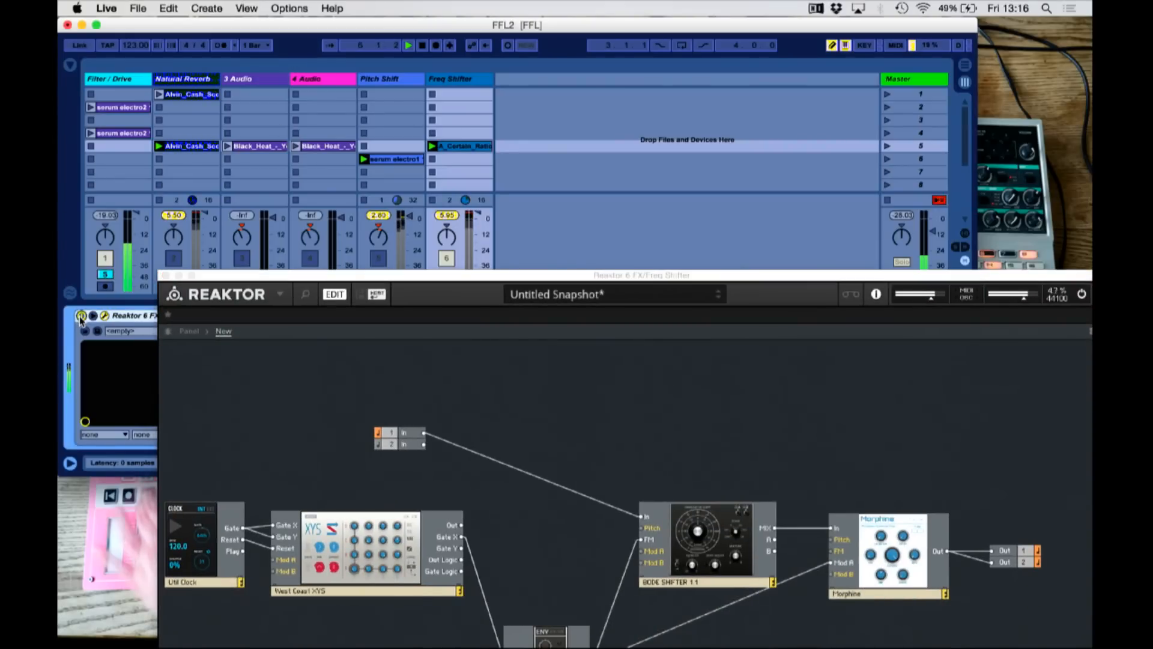
click(80, 316)
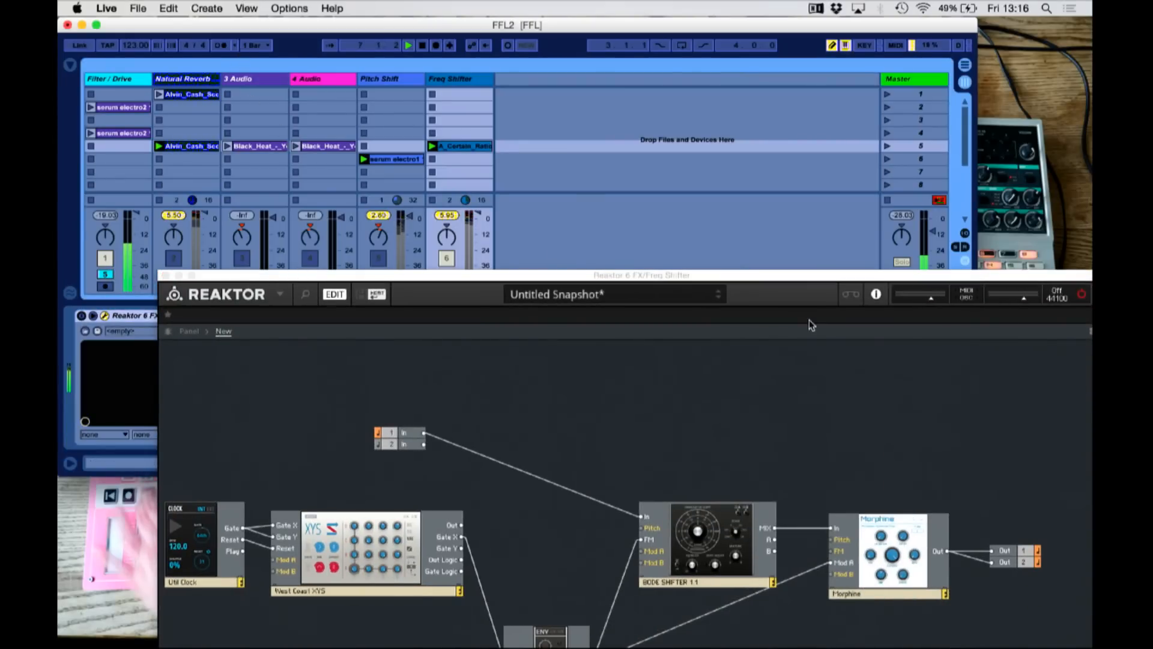
click(1082, 295)
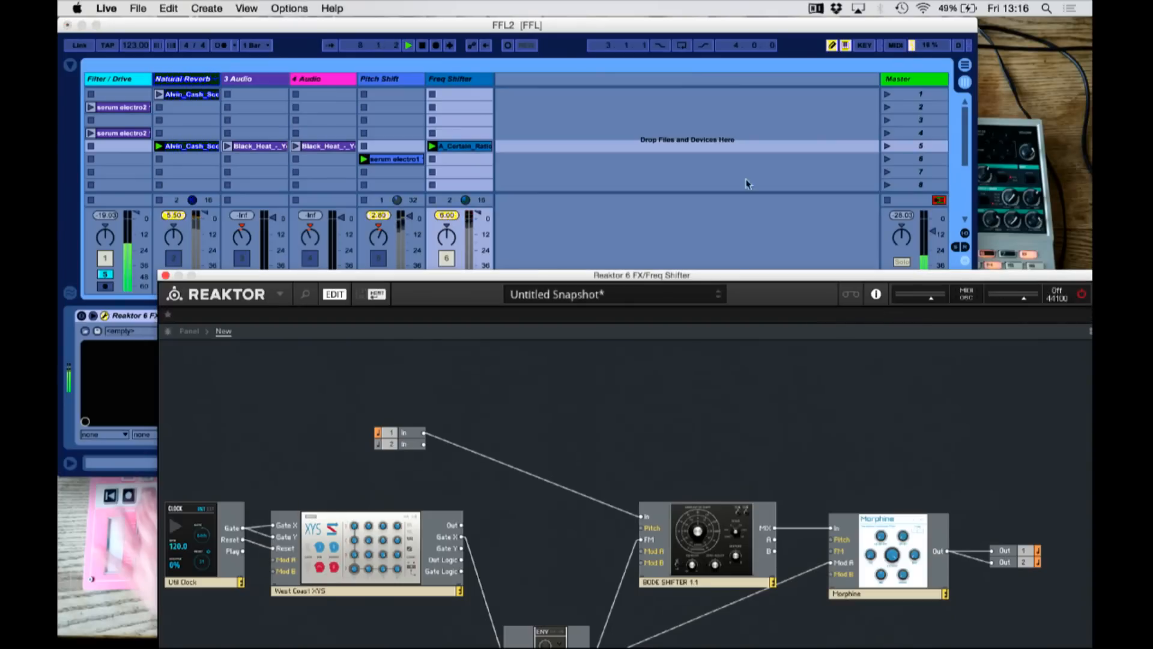
Step: Unsolo the Filter / Drive track, move the Reaktor window below the devices and activate the Natural Reverb track
click(110, 282)
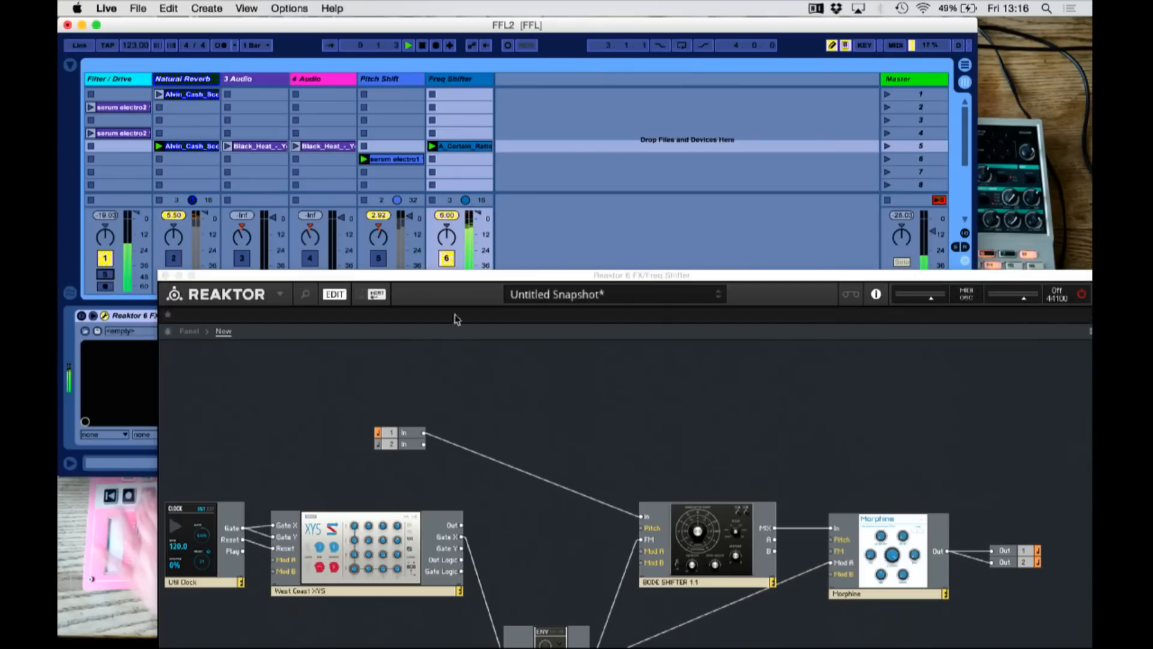
drag(514, 278, 344, 520)
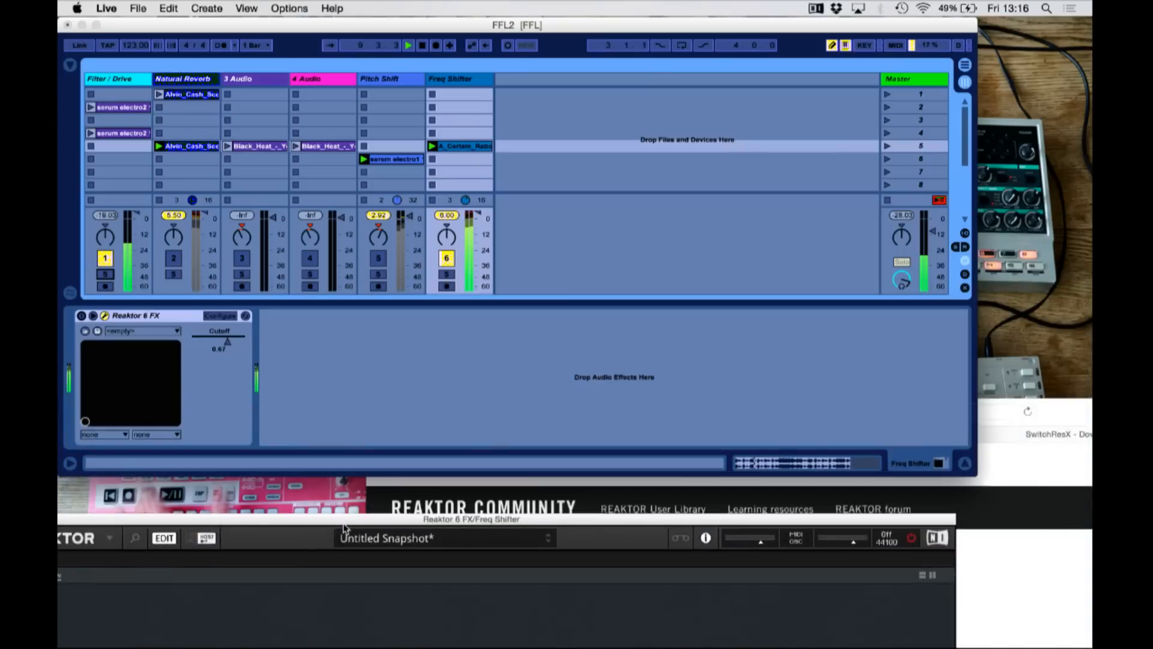
click(171, 259)
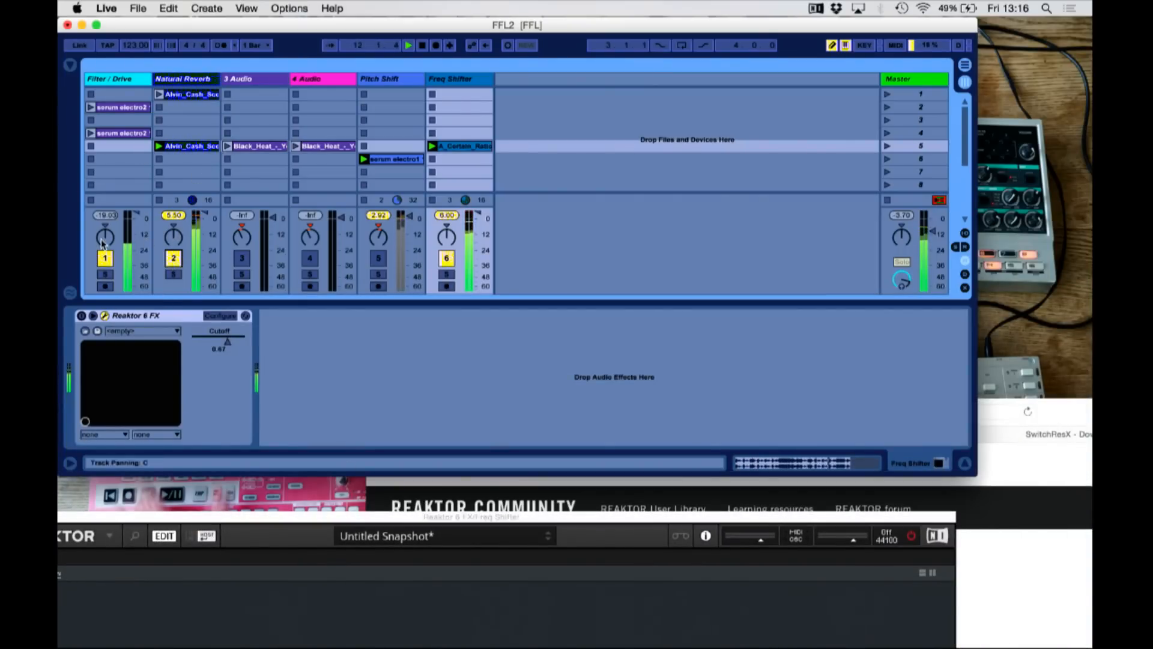
Step: Move the Natural Reverb track's Alvin_Cash clip in scene 5 to the Filter / Drive track and shift that track's Reaktor window aside
click(158, 79)
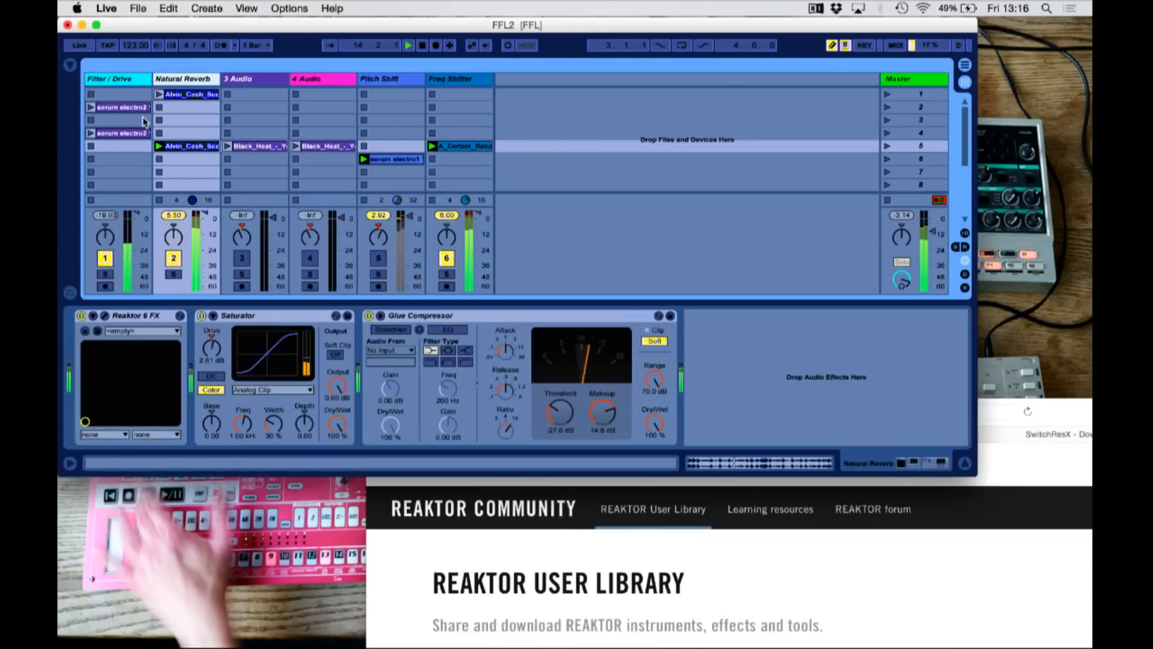
drag(201, 150, 135, 149)
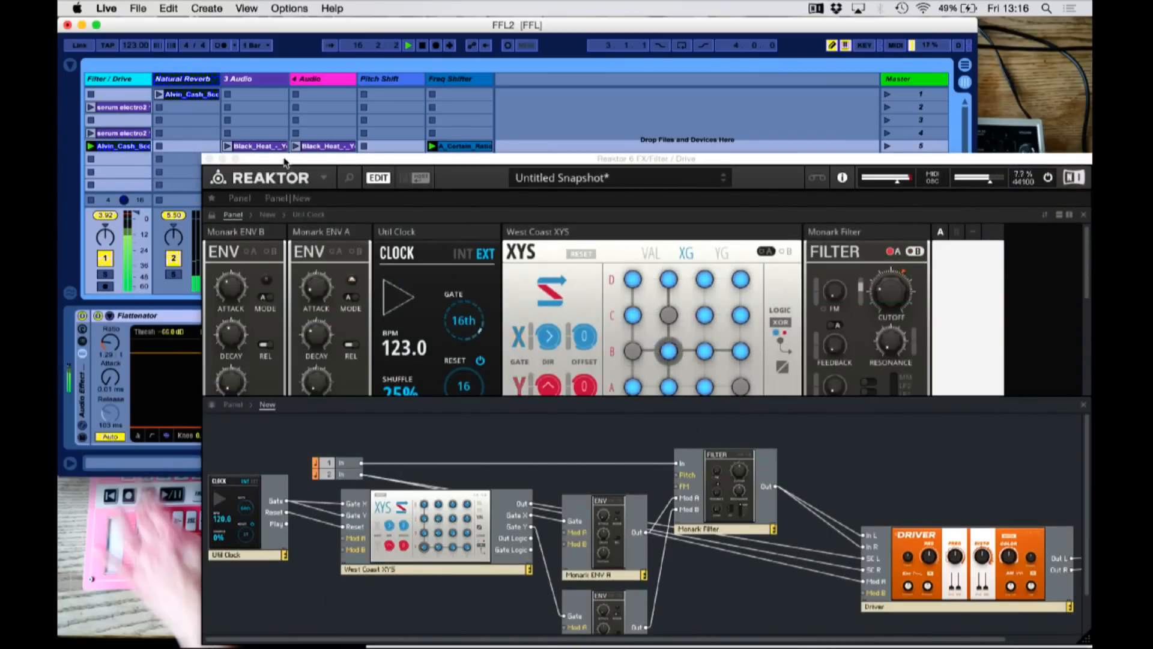
drag(289, 161, 425, 193)
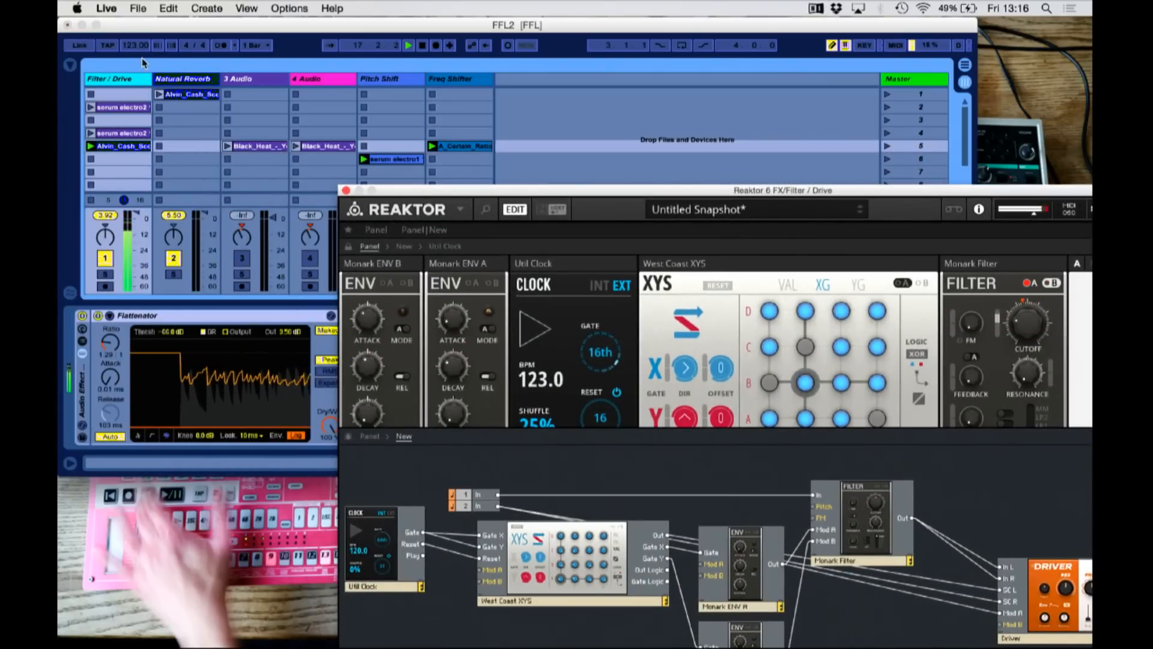
click(123, 80)
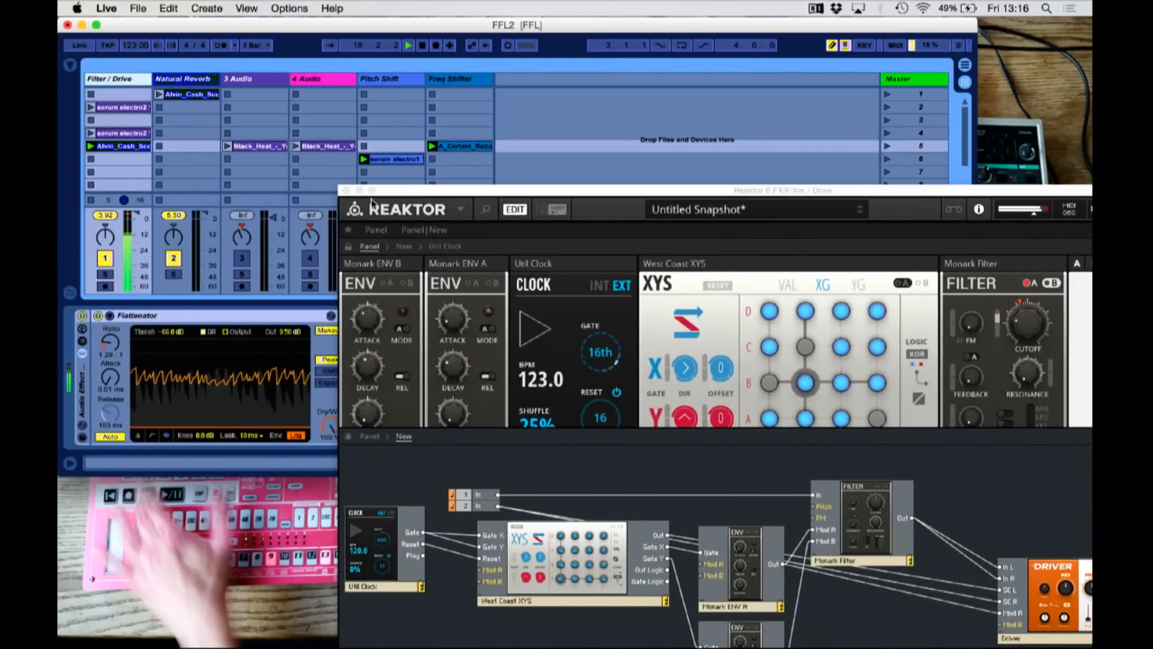
Step: Move the Filter / Drive Reaktor window into clear view and enlarge it to show the whole patch structure
drag(445, 191, 237, 42)
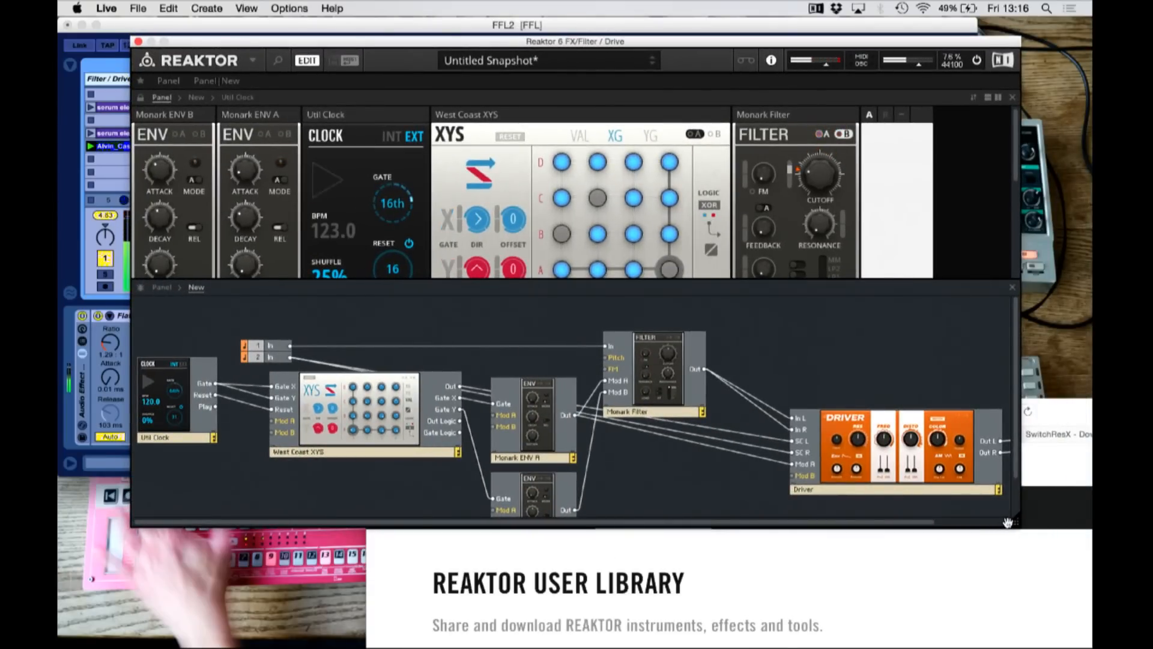
drag(1014, 522, 1091, 613)
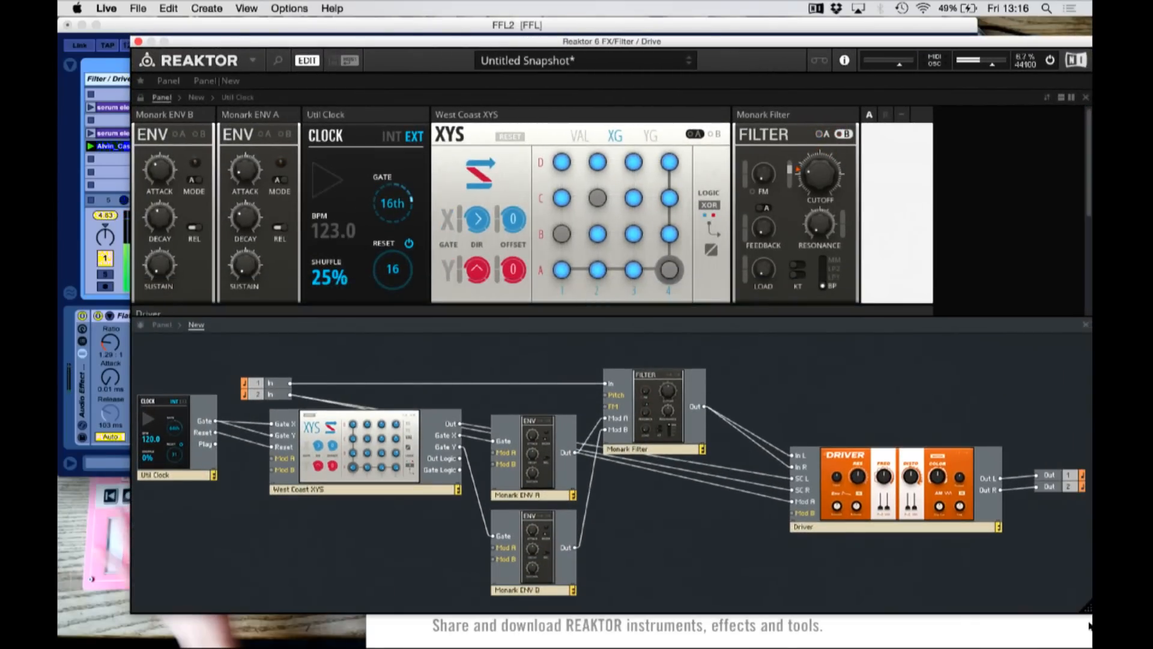
drag(957, 43, 911, 24)
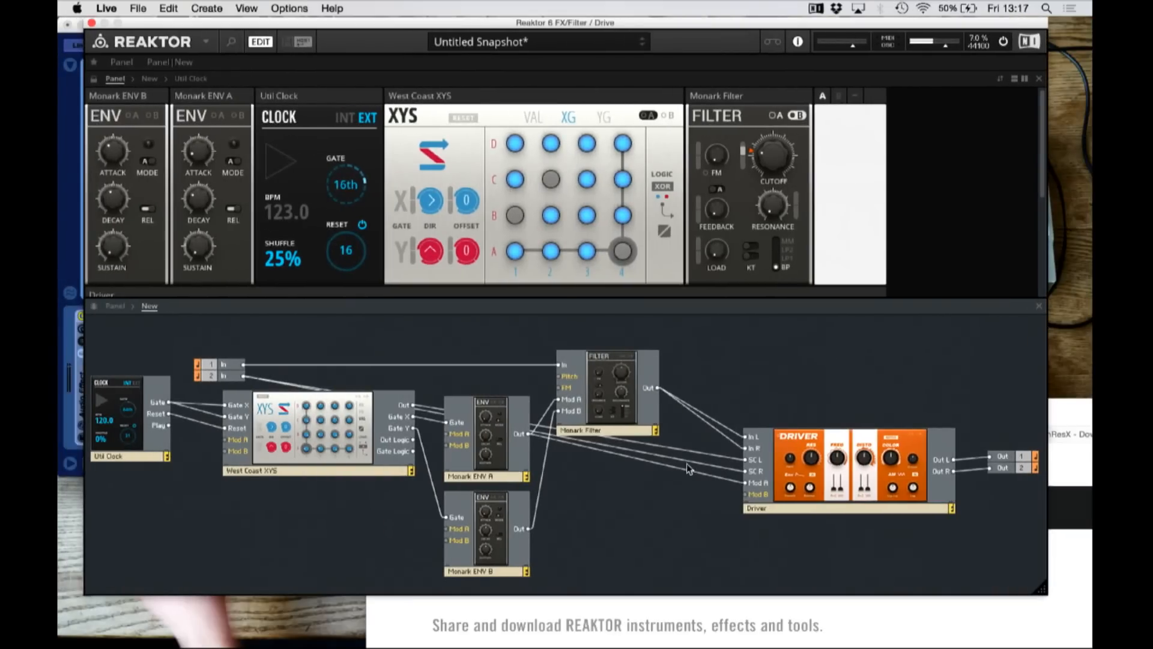
Step: Raise the Monark Filter's cutoff
mouse_move(589, 432)
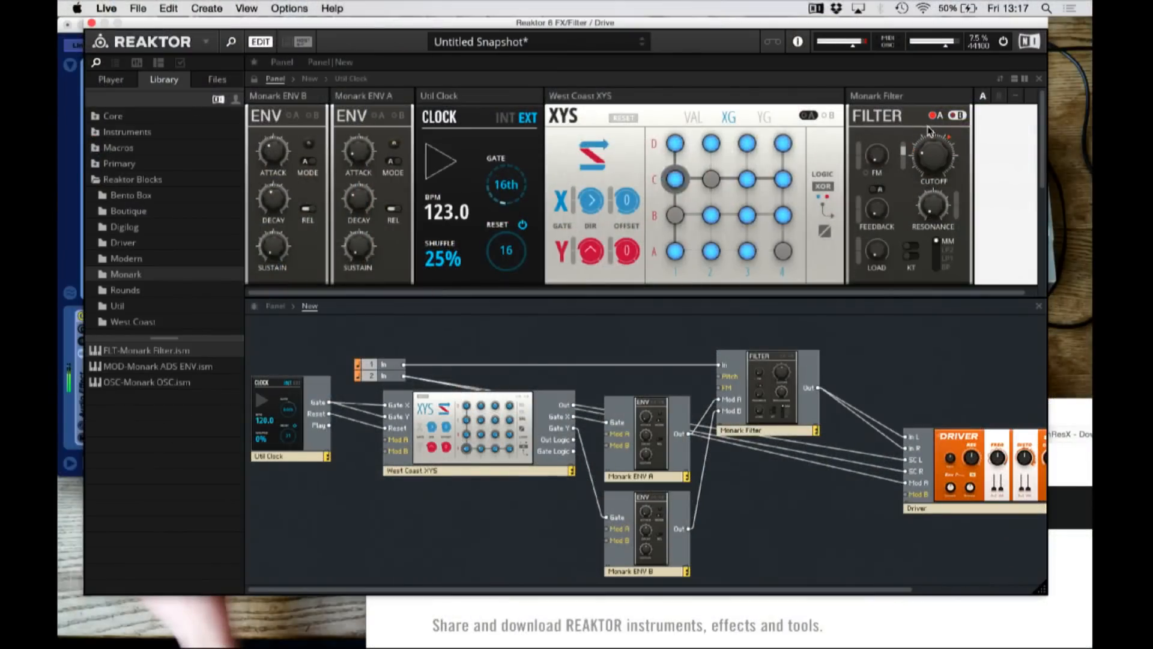
drag(934, 149, 922, 103)
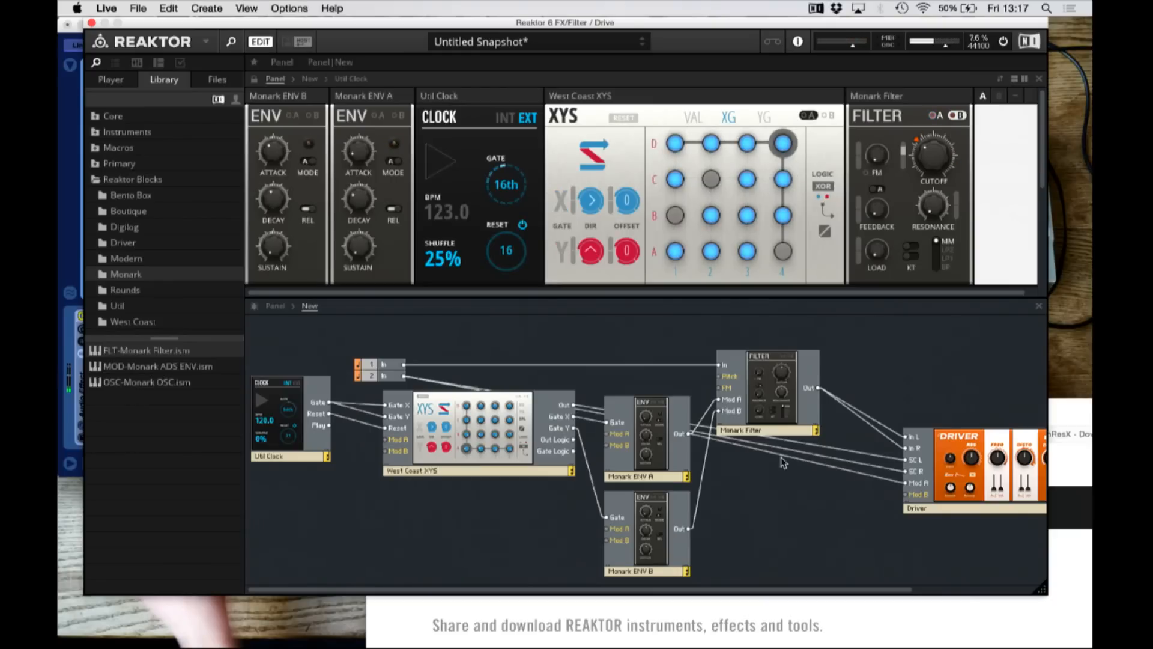
Step: With playback running, switch on the remaining West Coast XYS grid steps and set the Util Clock's gate rate to 8th
click(447, 476)
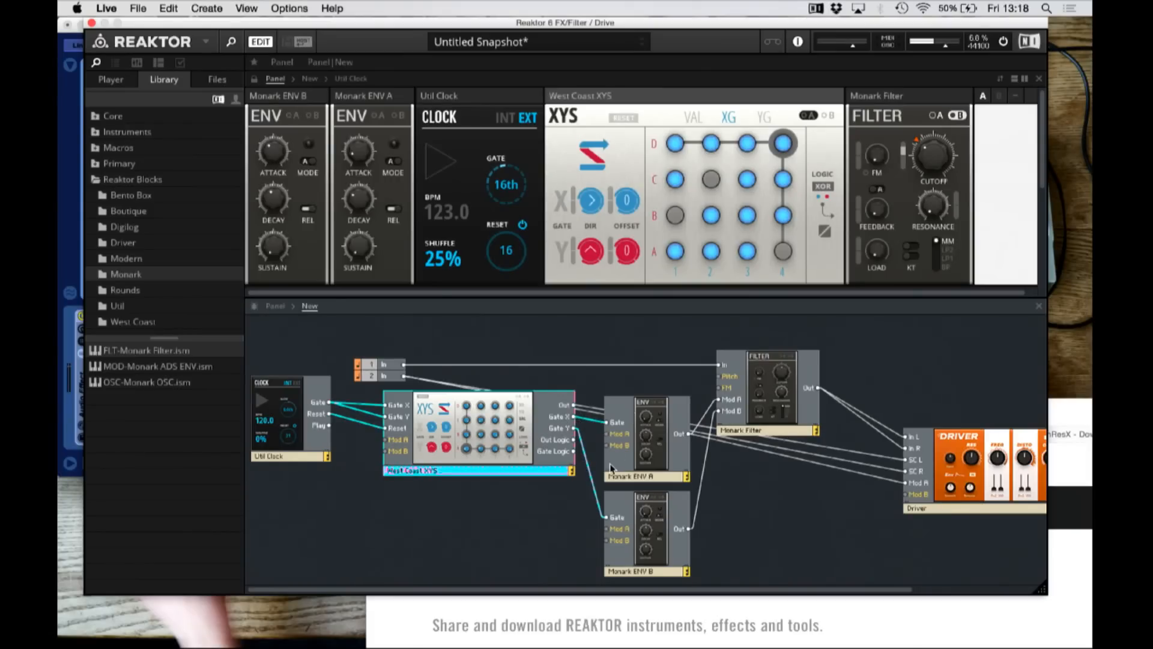
key(space)
click(783, 252)
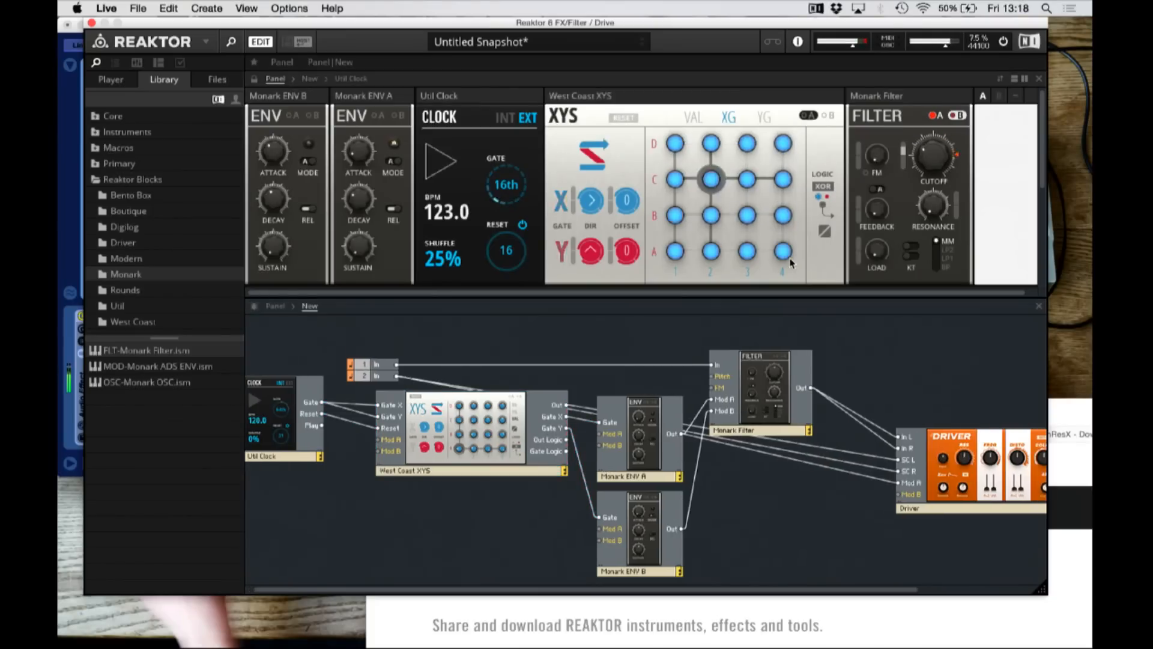
drag(505, 188, 503, 219)
Step: Bring the Driver block into view in the panel and structure, and raise its FREQ
scroll(857, 360, right, 5)
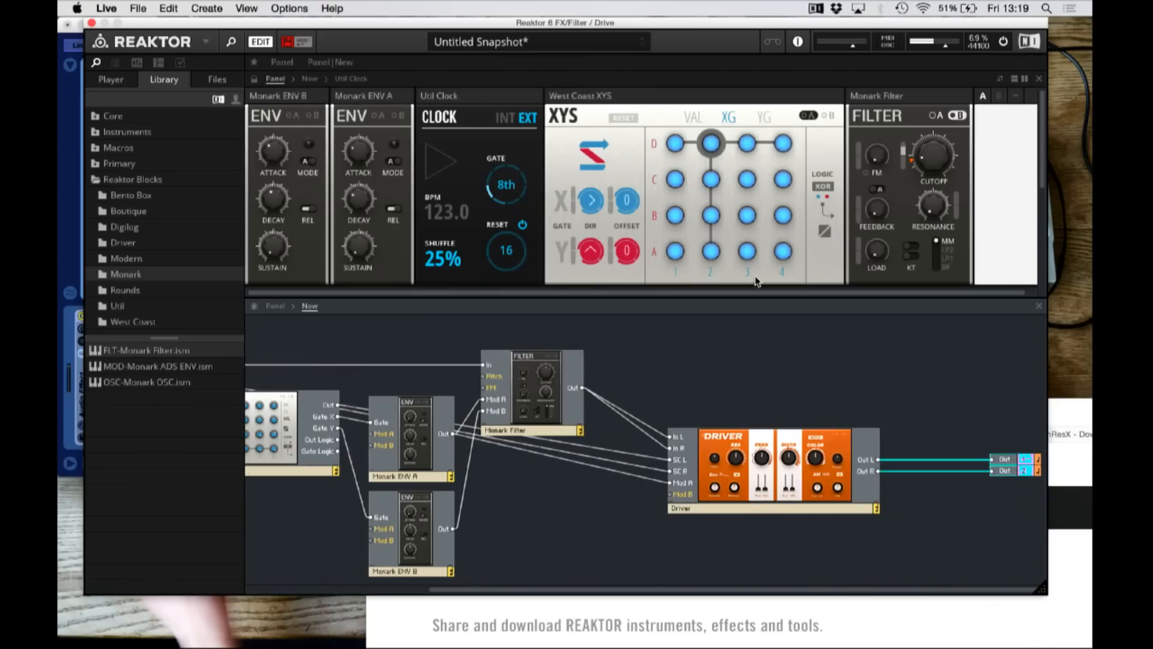
scroll(756, 282, right, 10)
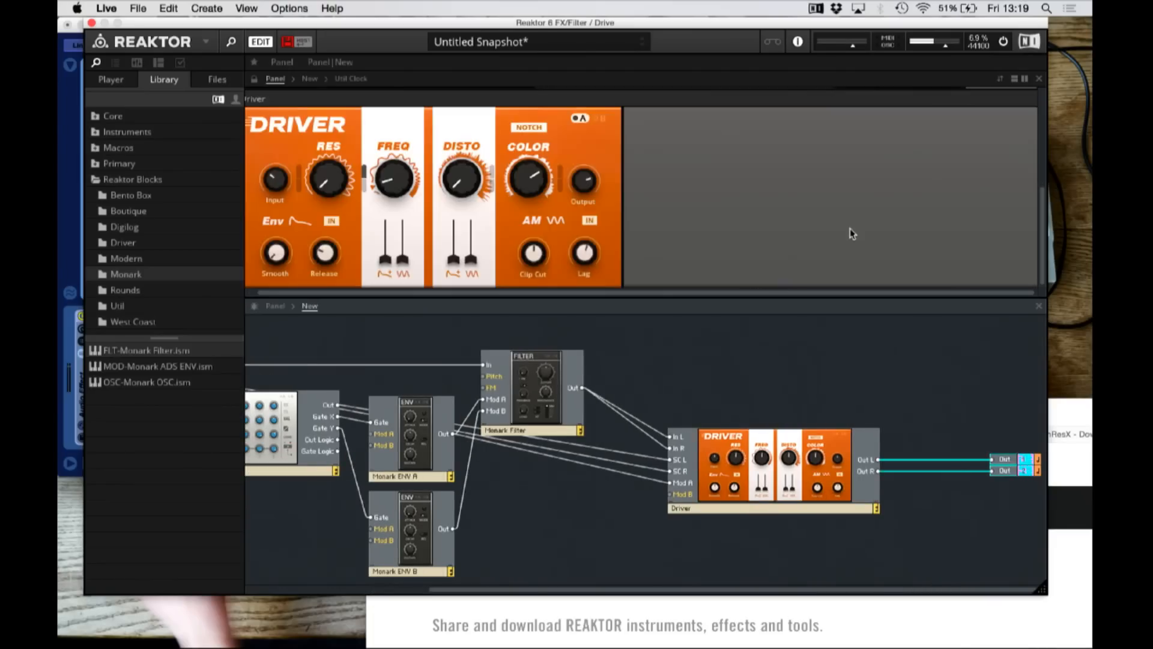
scroll(606, 529, left, 3)
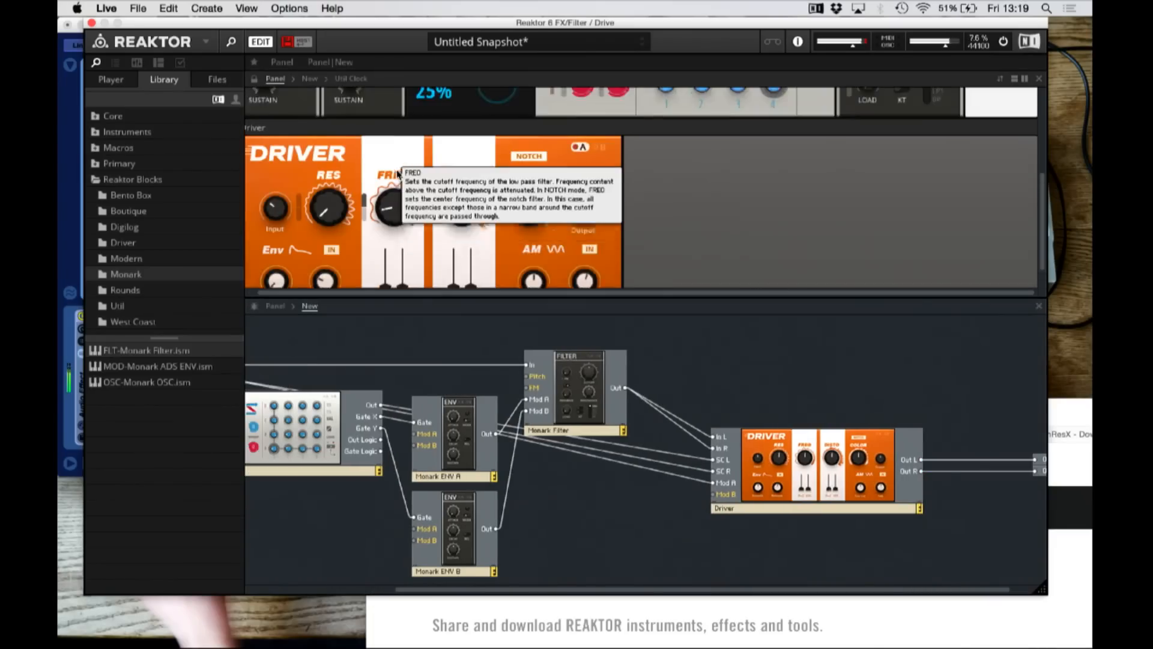
scroll(796, 577, right, 2)
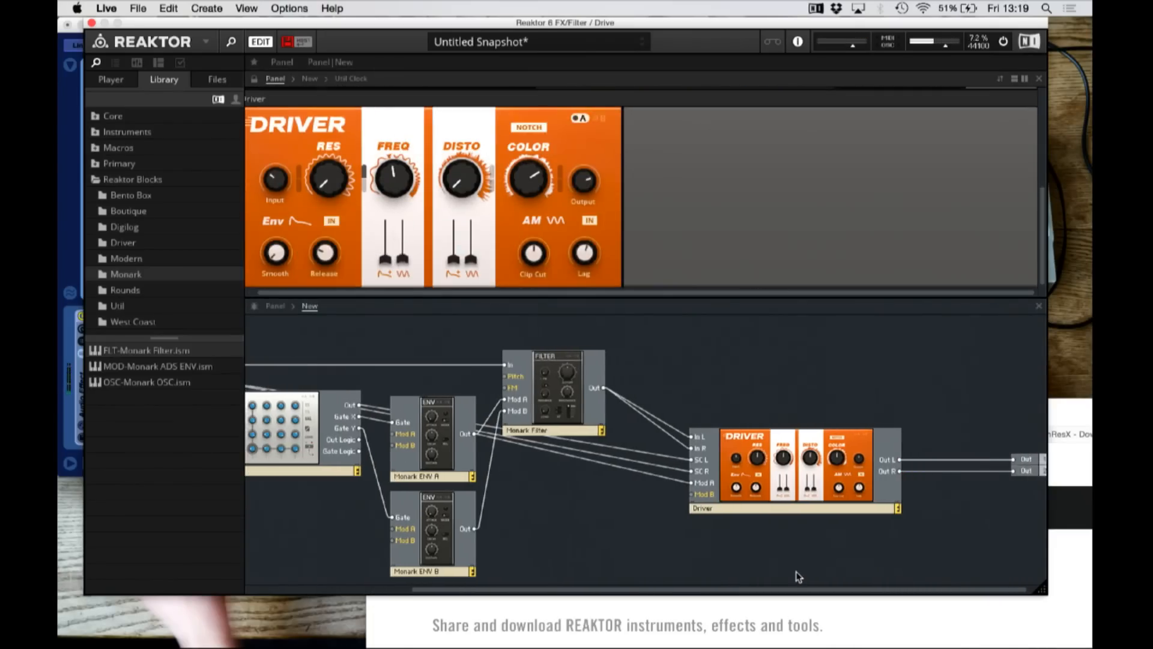
Step: Insert a Rounds Delay between the Driver and the outputs, and place its panel beside the Driver panel
scroll(300, 377, left, 9)
click(128, 291)
drag(148, 351, 879, 338)
drag(830, 457, 879, 349)
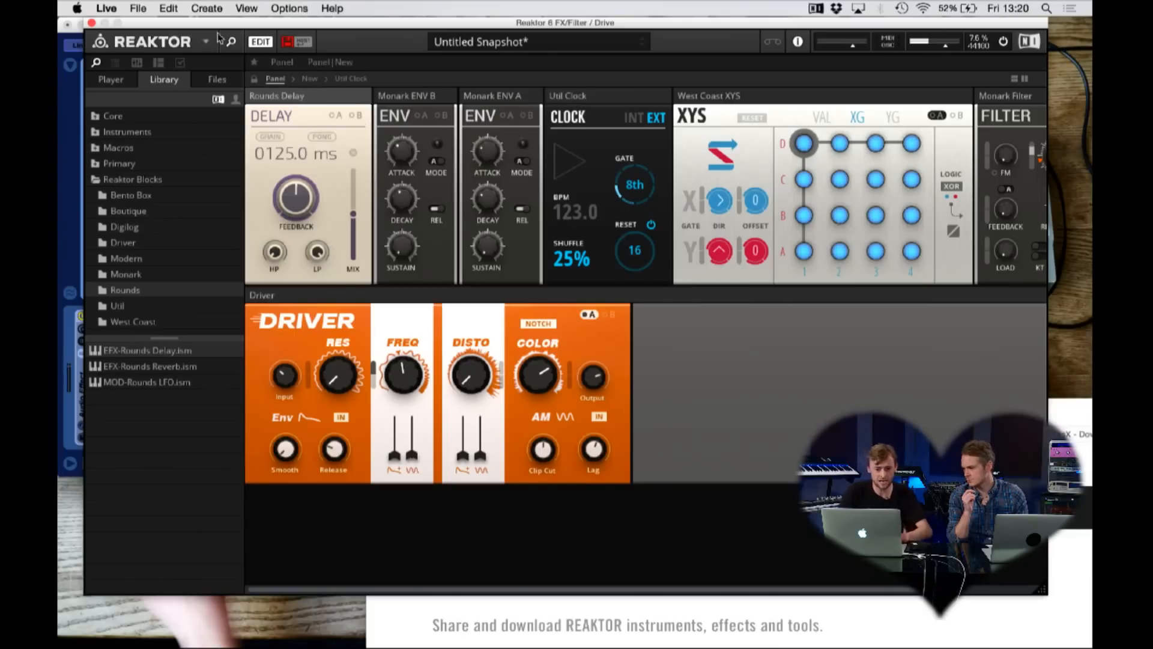
drag(332, 99, 735, 302)
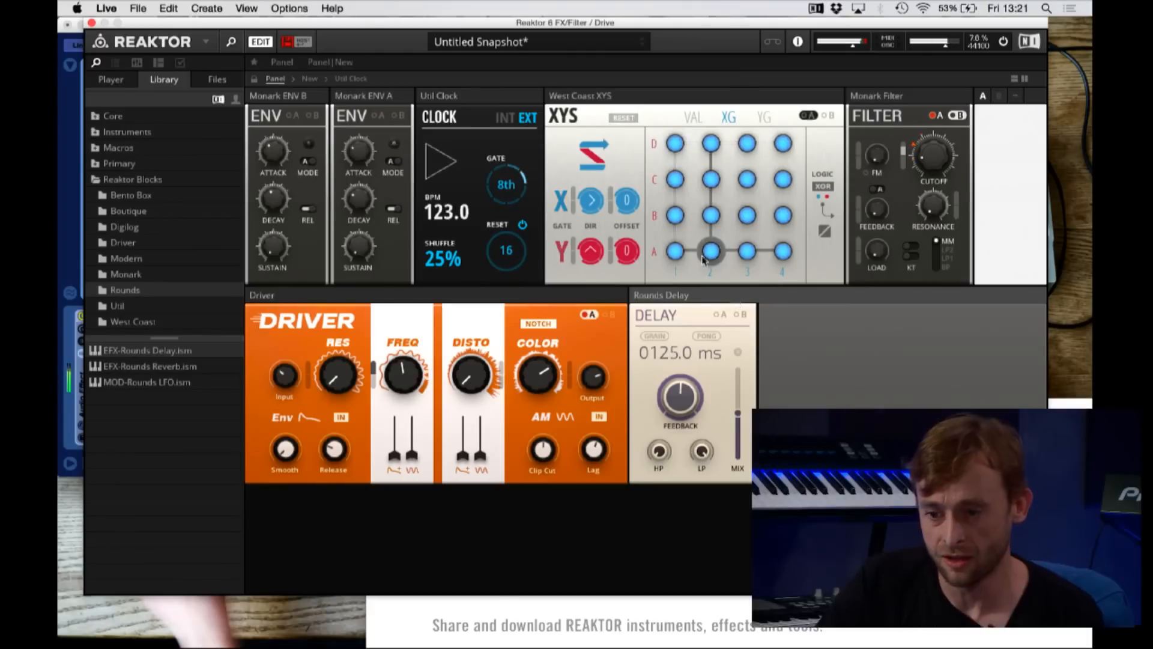
Step: Inspect the Util Clock's internal structure and the patch wiring from the clock through to the delay
click(359, 80)
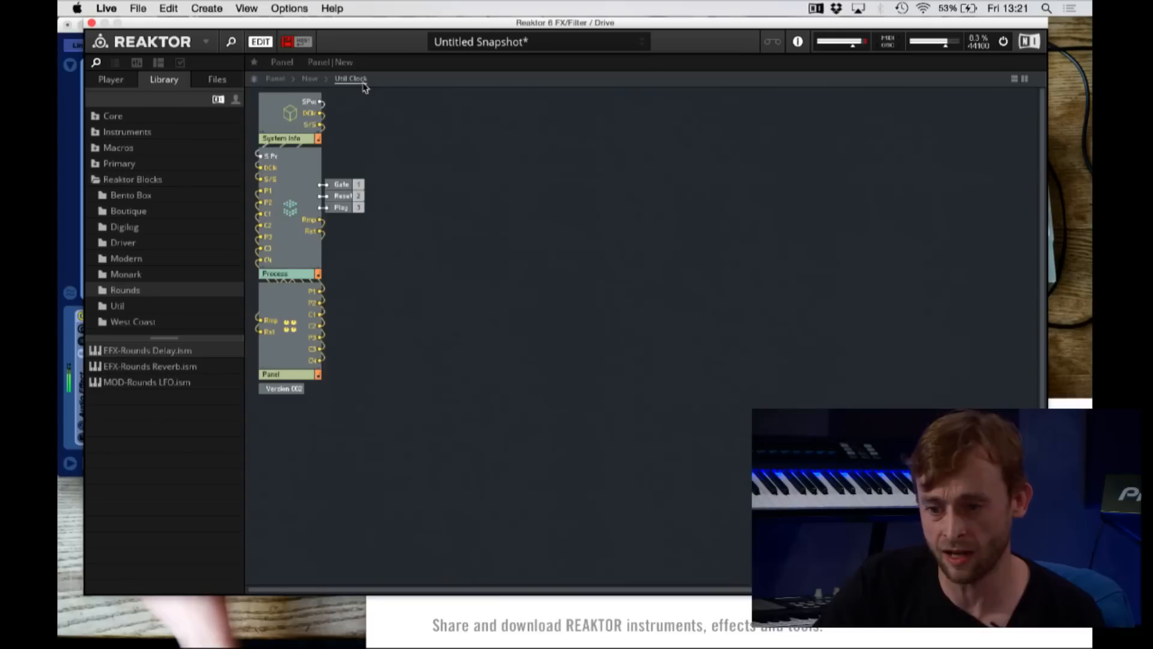
click(309, 79)
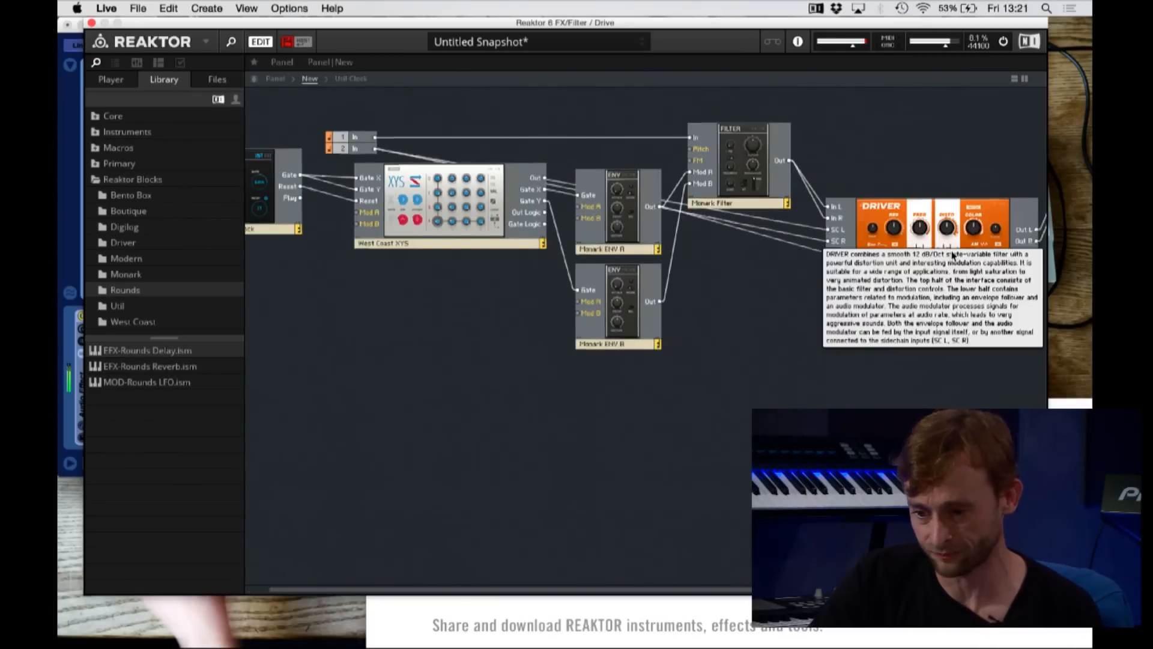
click(274, 80)
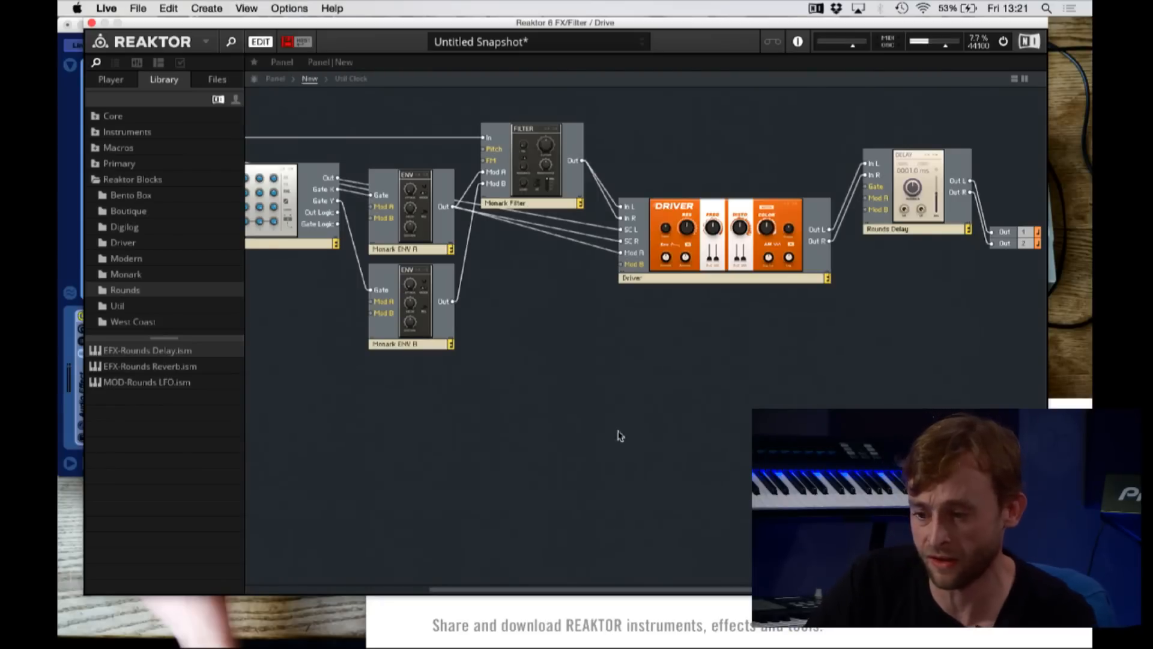
Step: Find the LFO among the Bento Box blocks and add it to the patch structure
scroll(528, 449, left, 5)
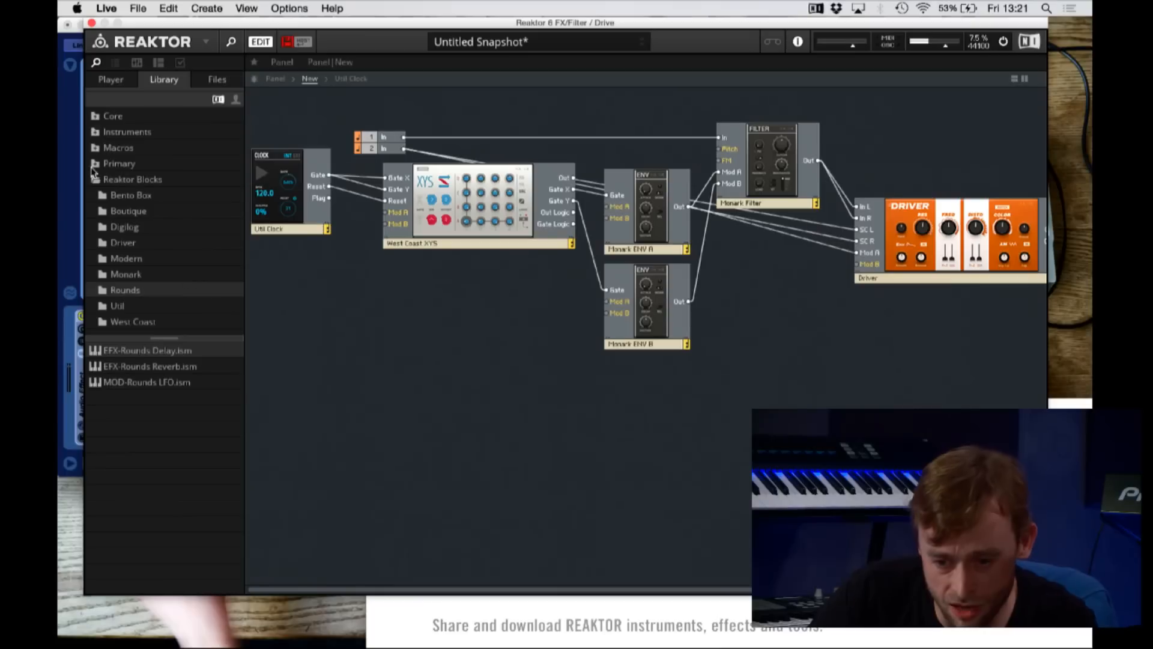
click(140, 213)
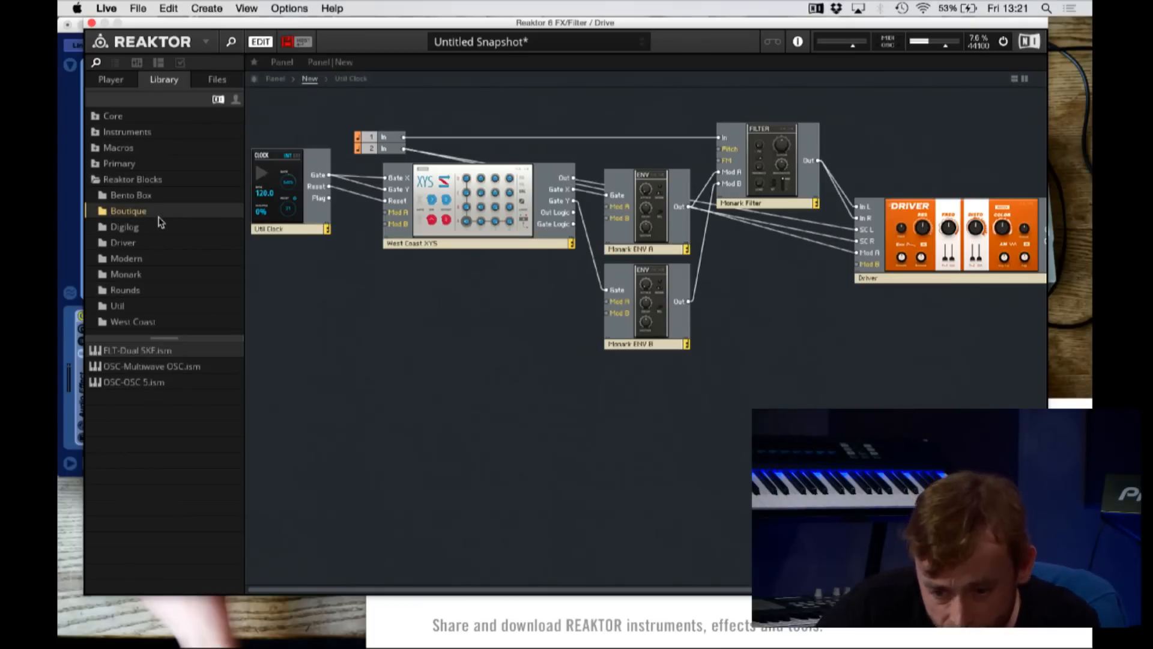
click(133, 197)
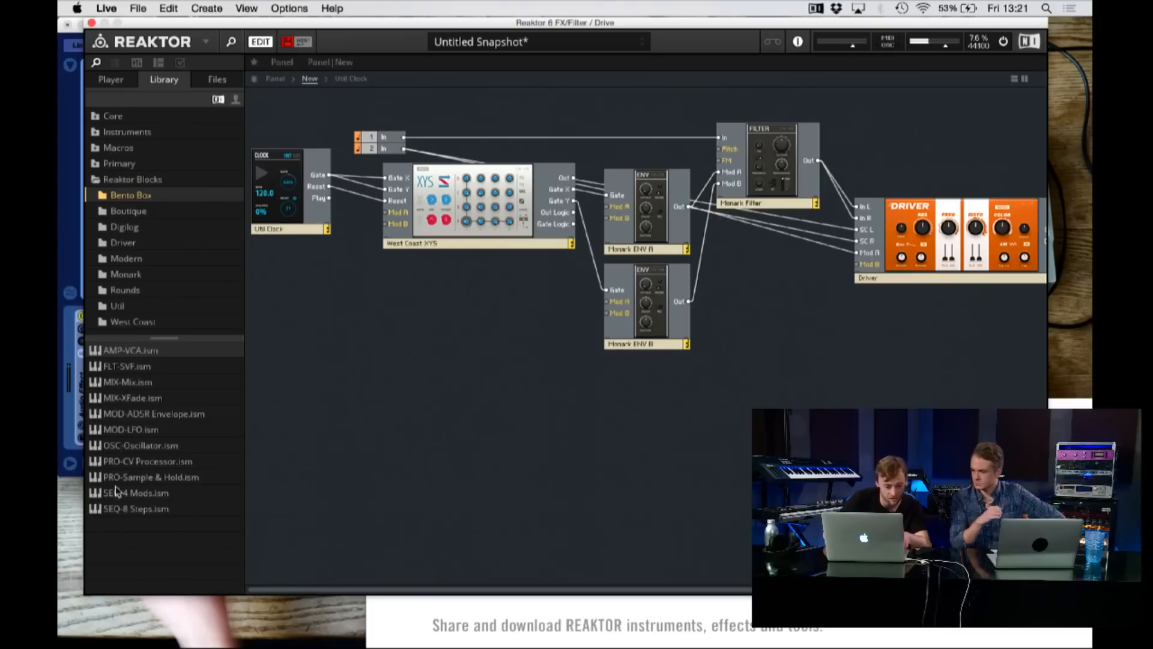
drag(122, 432, 449, 360)
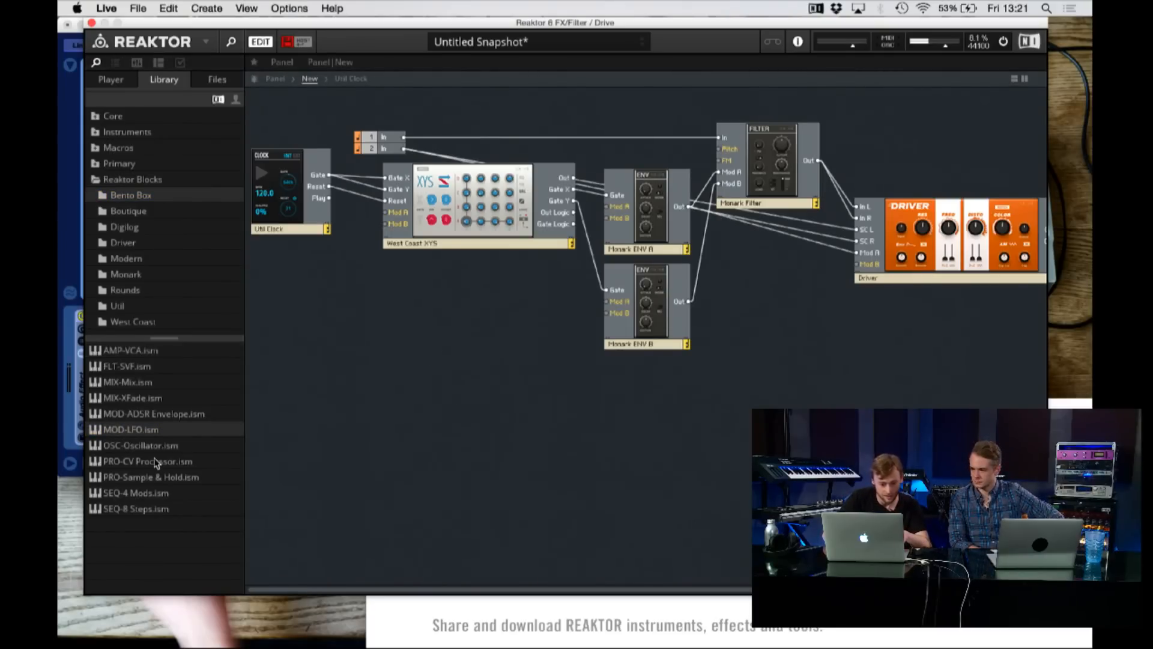
drag(124, 429, 481, 357)
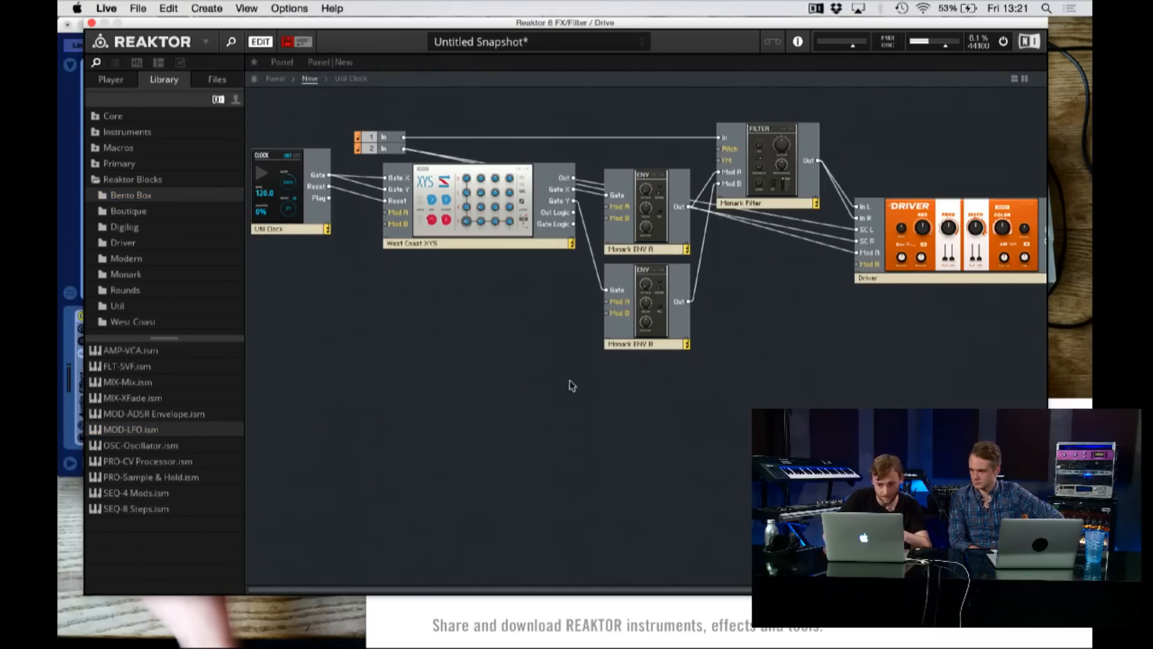
Step: Delete the duplicate LFO and place the remaining Bento Box LFO below the Monark ENV B block
scroll(601, 408, right, 5)
drag(1005, 241, 655, 463)
drag(996, 224, 910, 407)
key(Delete)
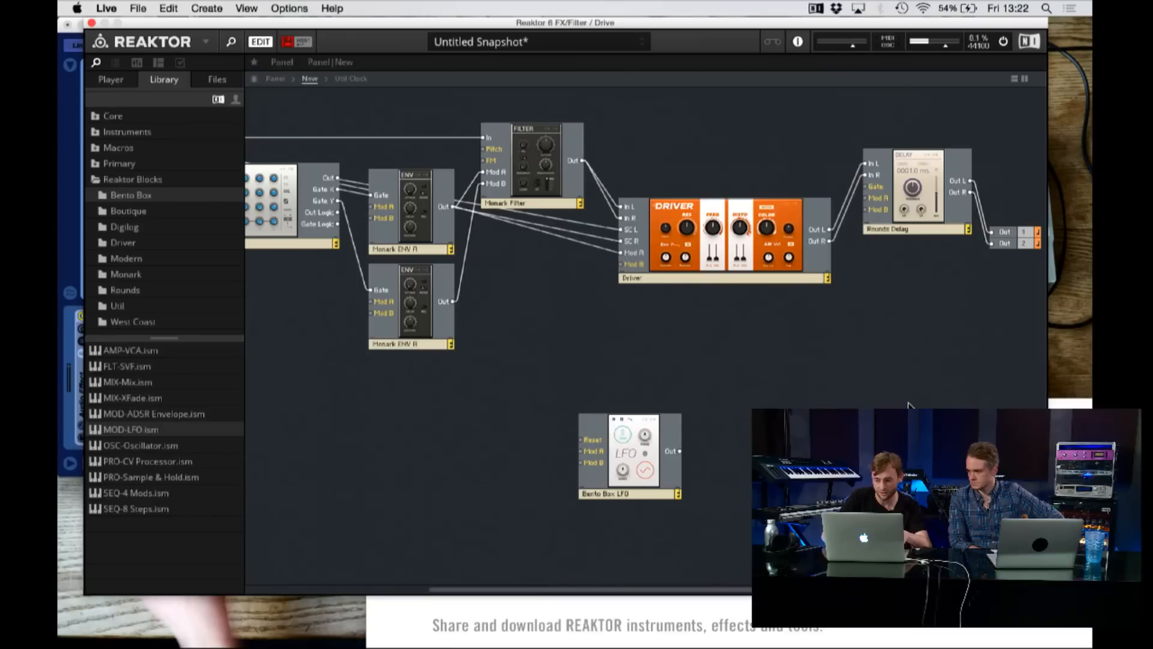
drag(636, 440, 340, 434)
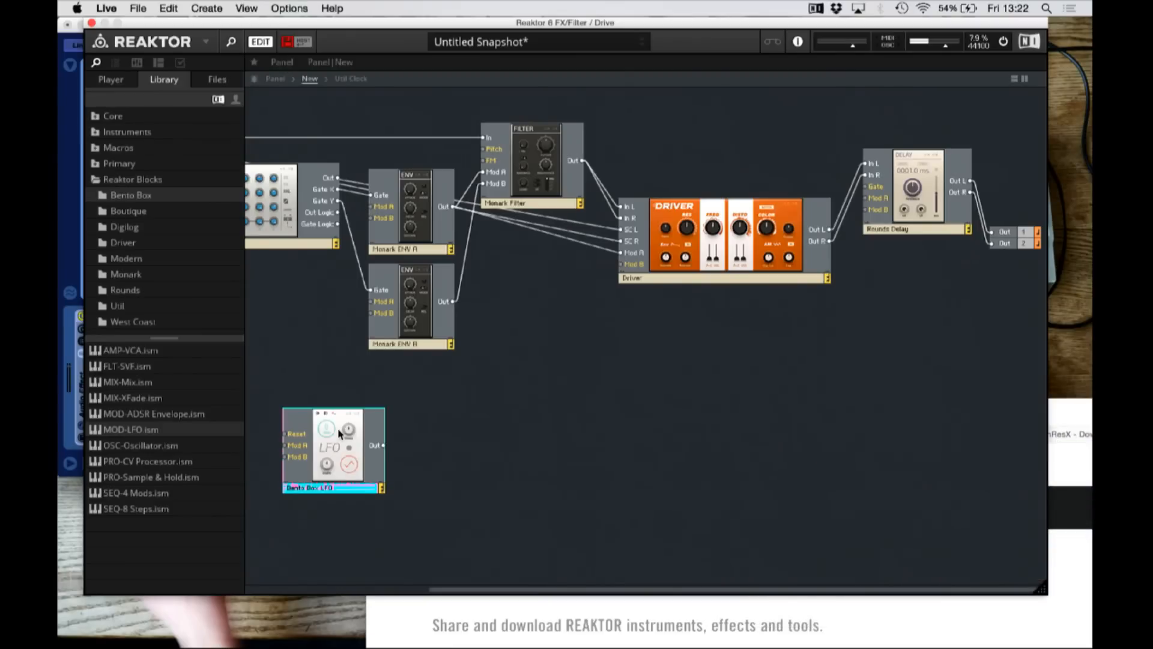
Step: Connect the Util Clock's Reset output to the Bento Box LFO's Reset input, and the LFO's output to the Rounds Delay's Mod A
scroll(340, 434, left, 5)
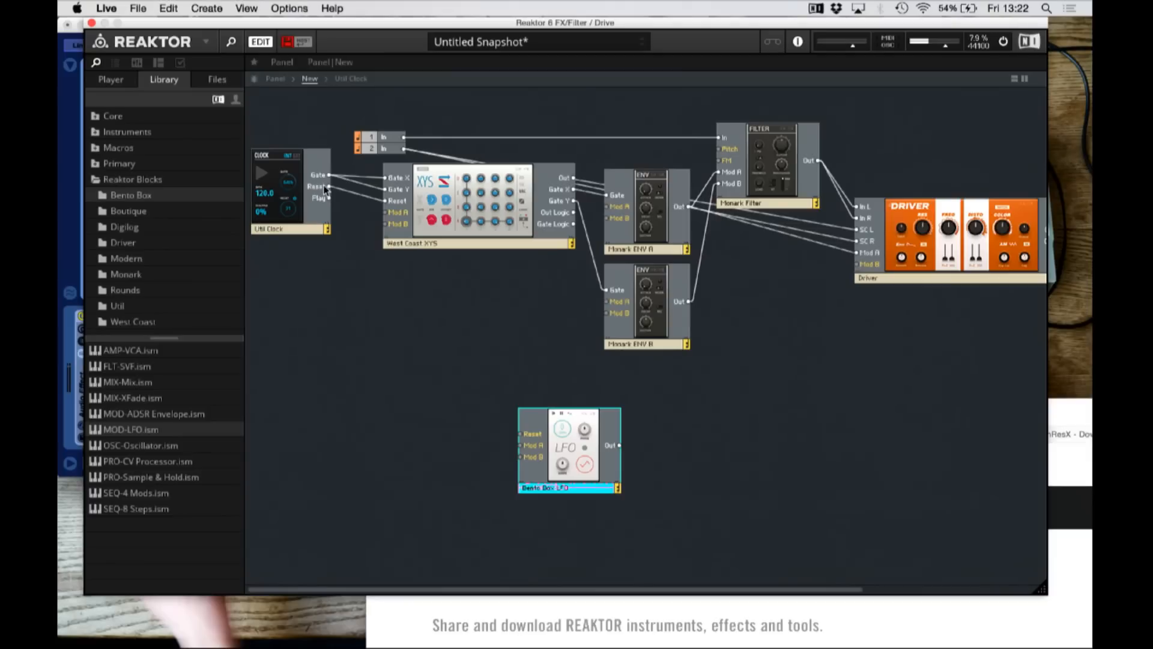
drag(329, 187, 520, 435)
scroll(877, 478, right, 5)
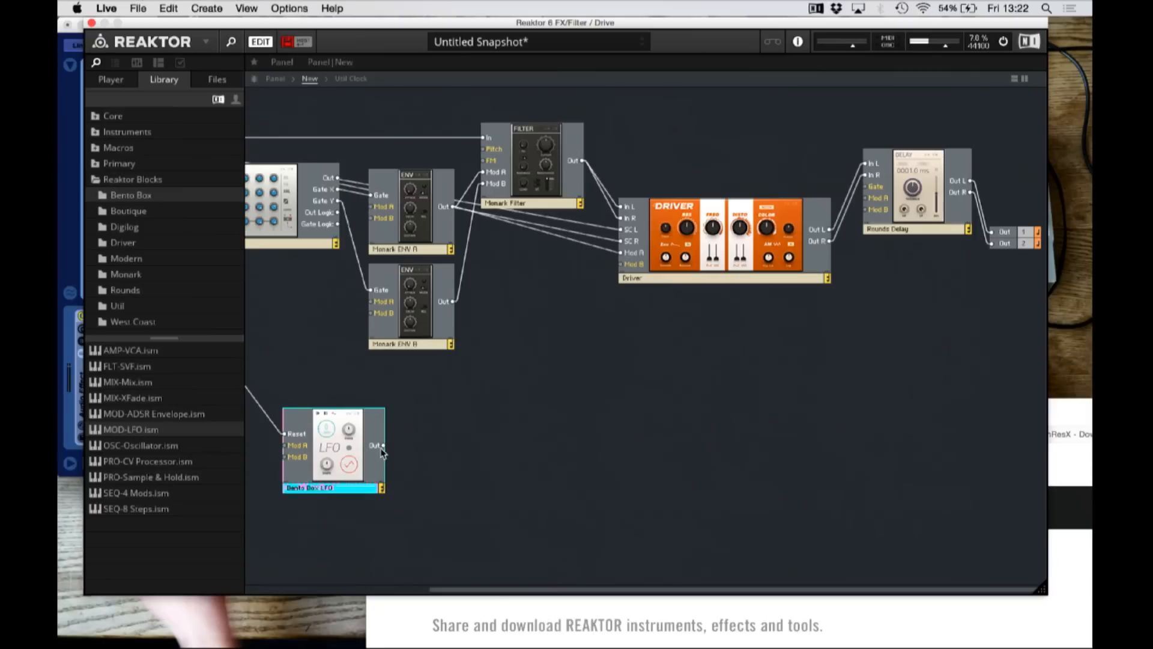
right_click(647, 422)
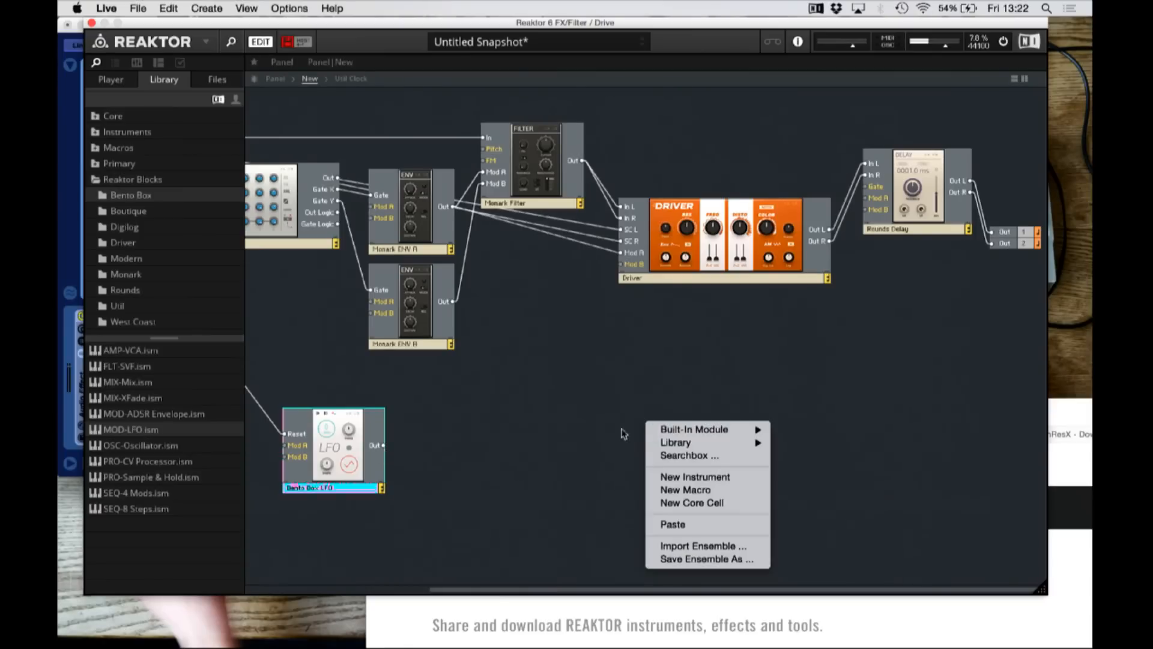
click(380, 460)
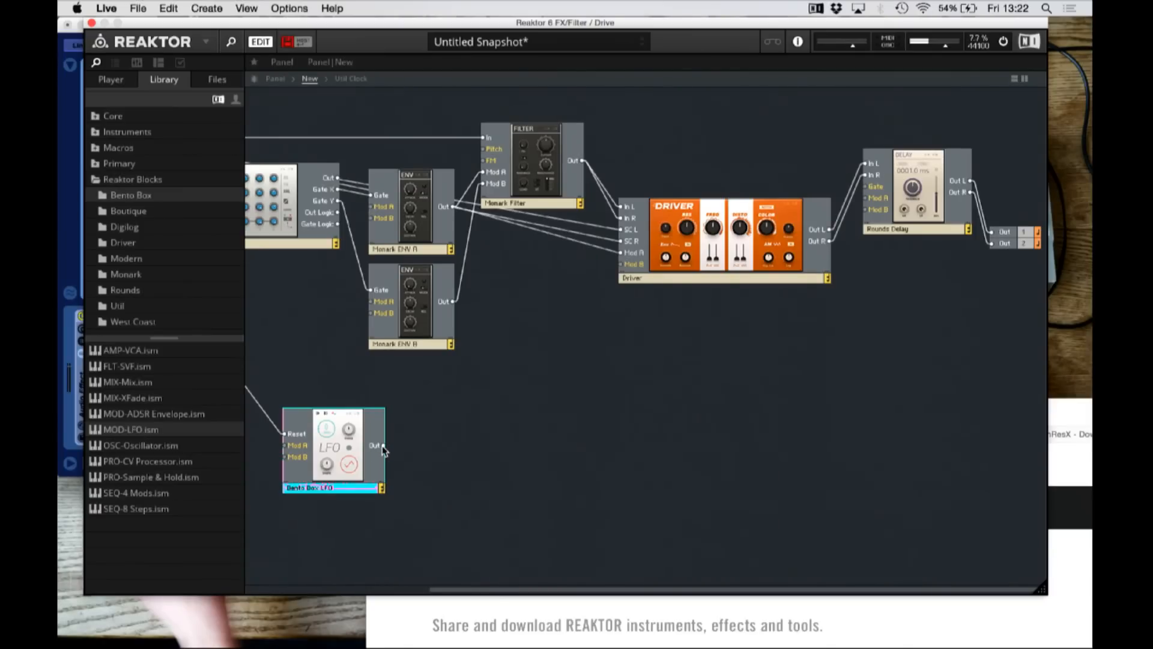
right_click(505, 442)
click(447, 436)
drag(383, 446, 869, 201)
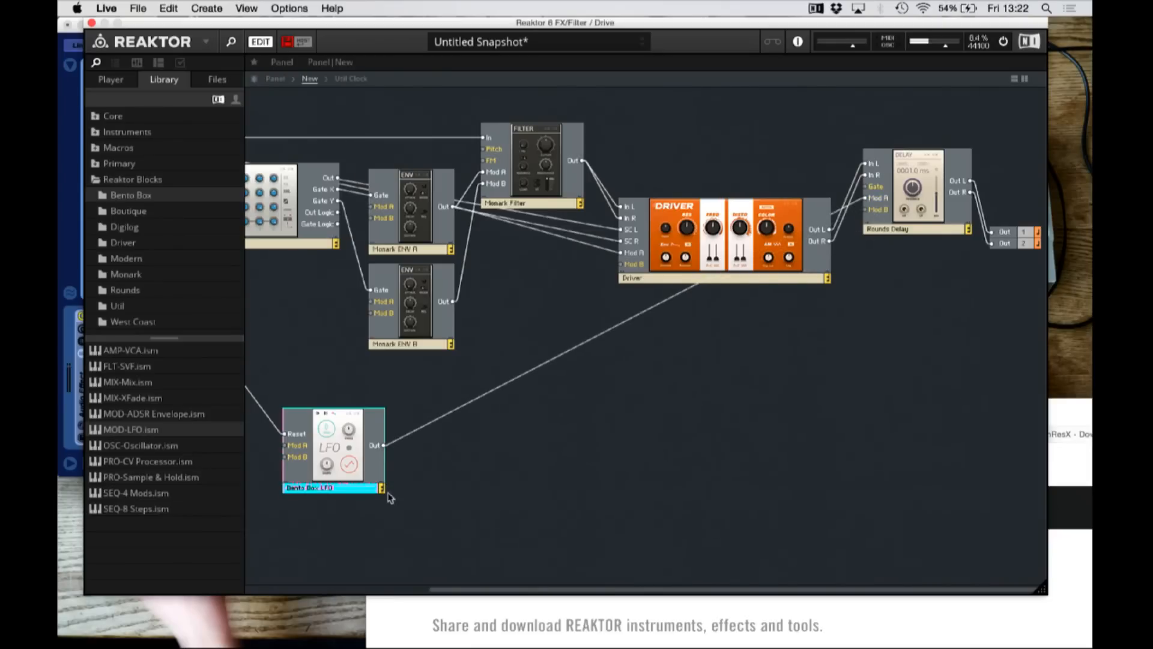
drag(335, 420, 495, 427)
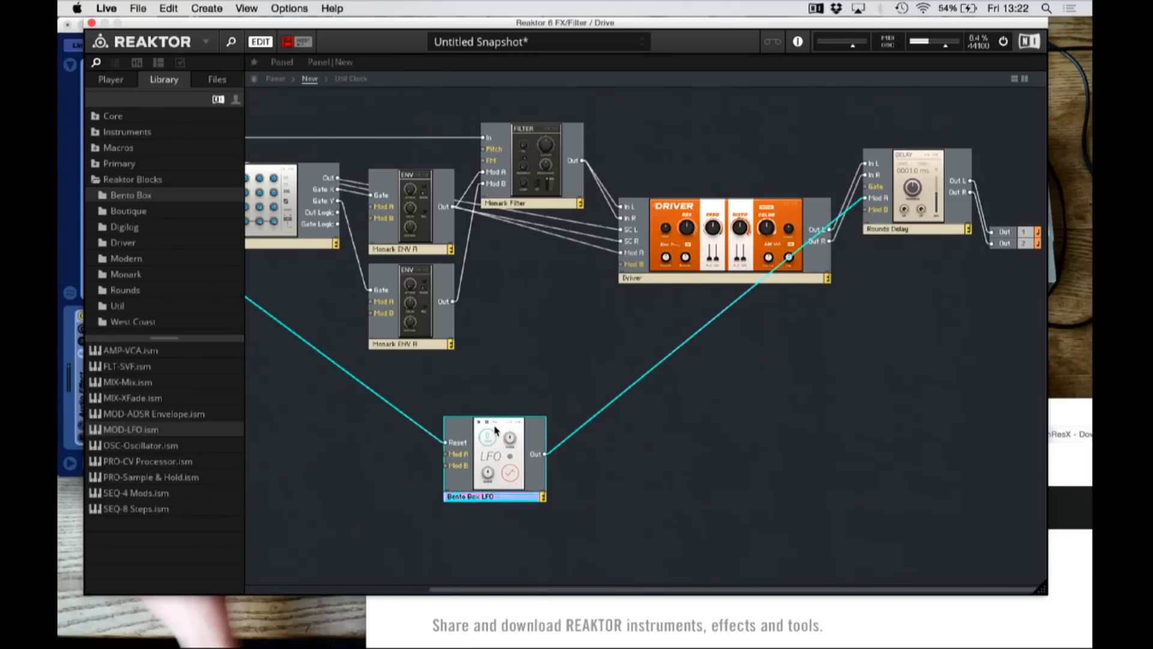
Step: Return to the panel view, set the Util Clock's Reset to 4 and start playback
click(275, 79)
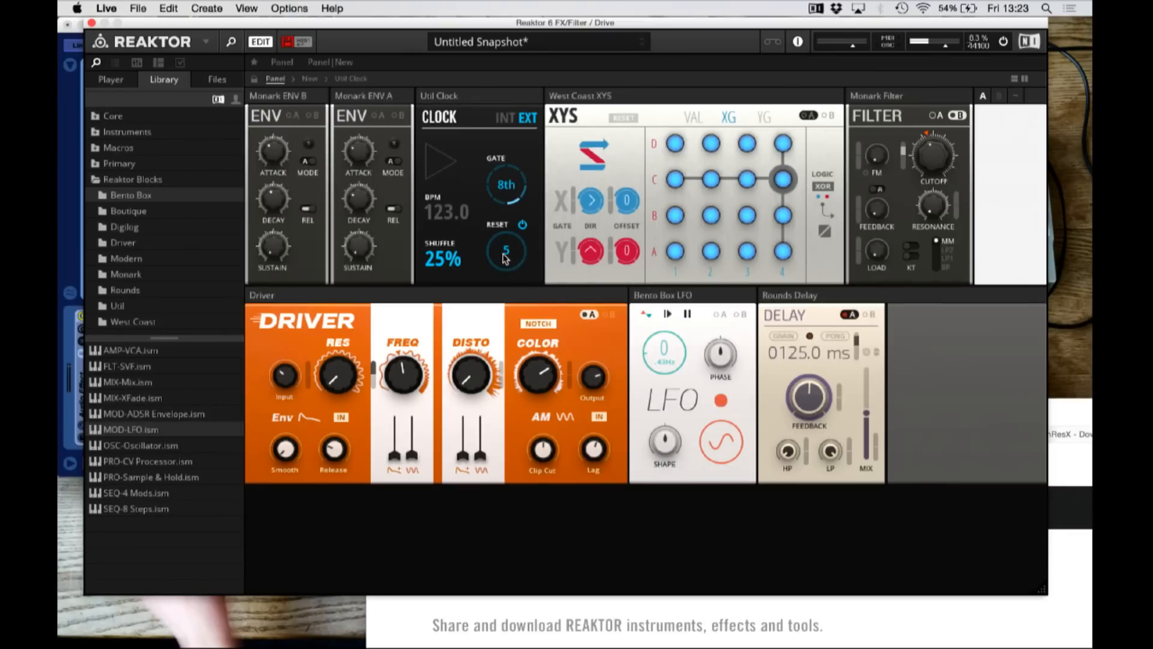
key(space)
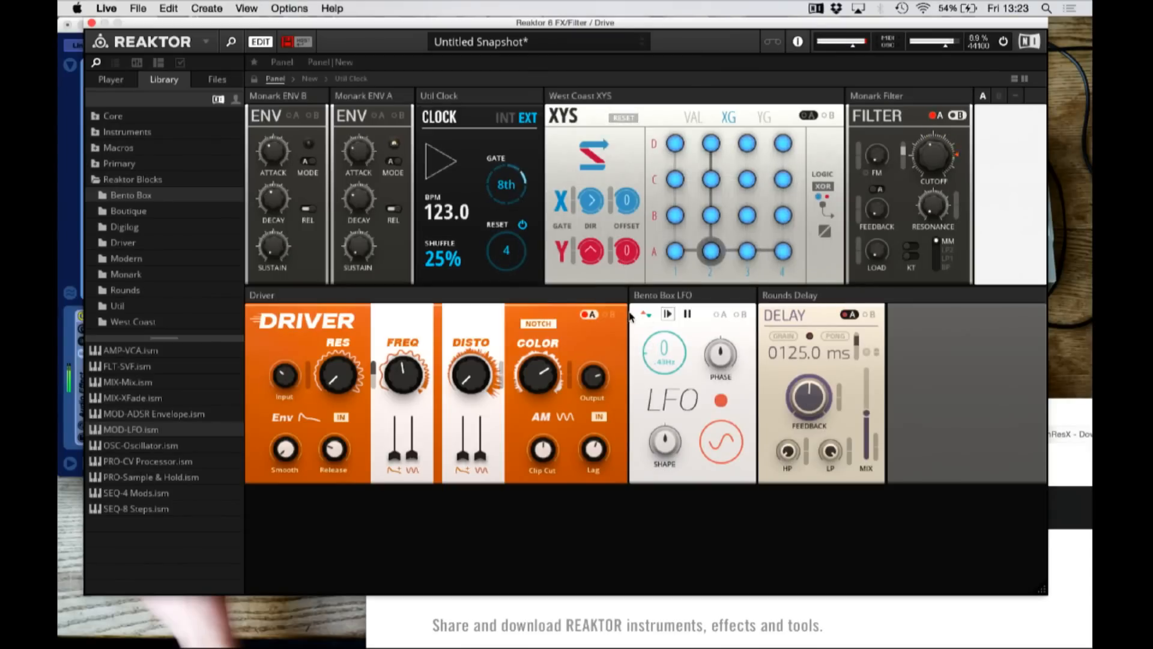
Step: Adjust the Bento Box LFO's rate and raise the Rounds Delay's feedback to 82.2 while the patch plays
drag(664, 359, 661, 457)
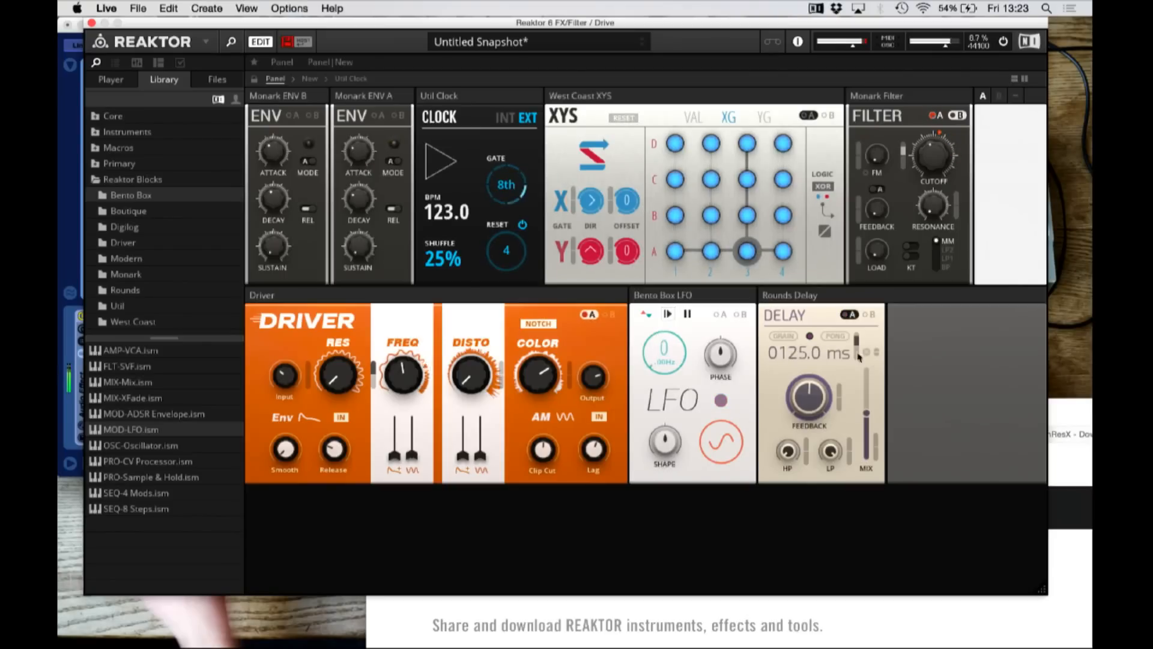
drag(817, 399, 814, 313)
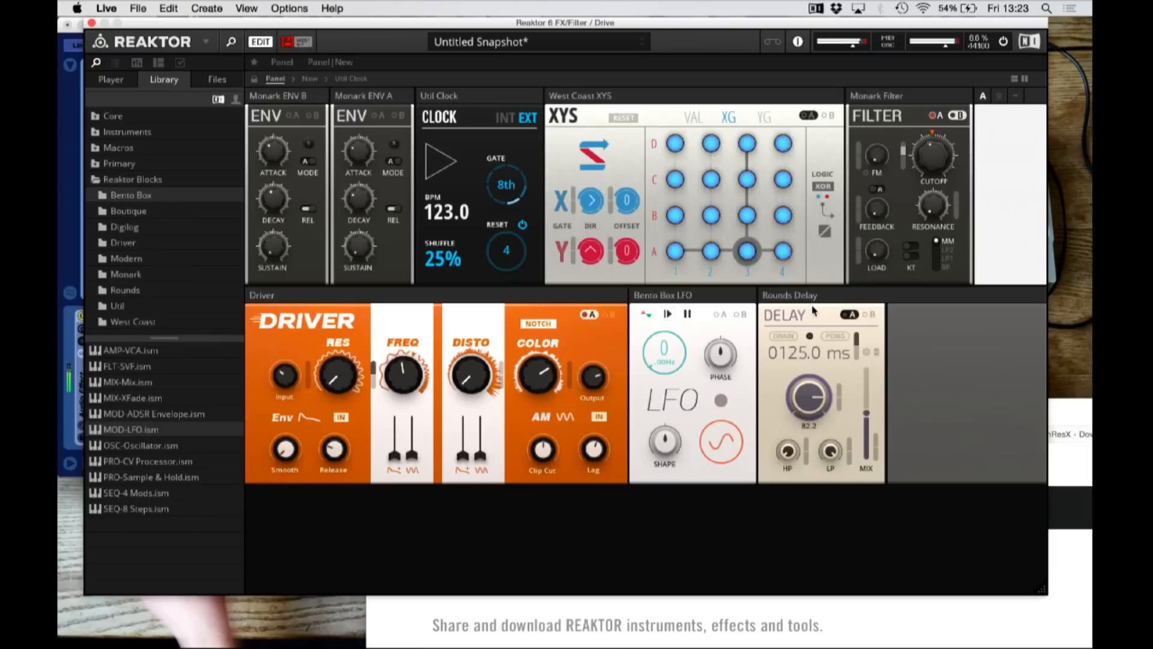
drag(666, 356, 673, 322)
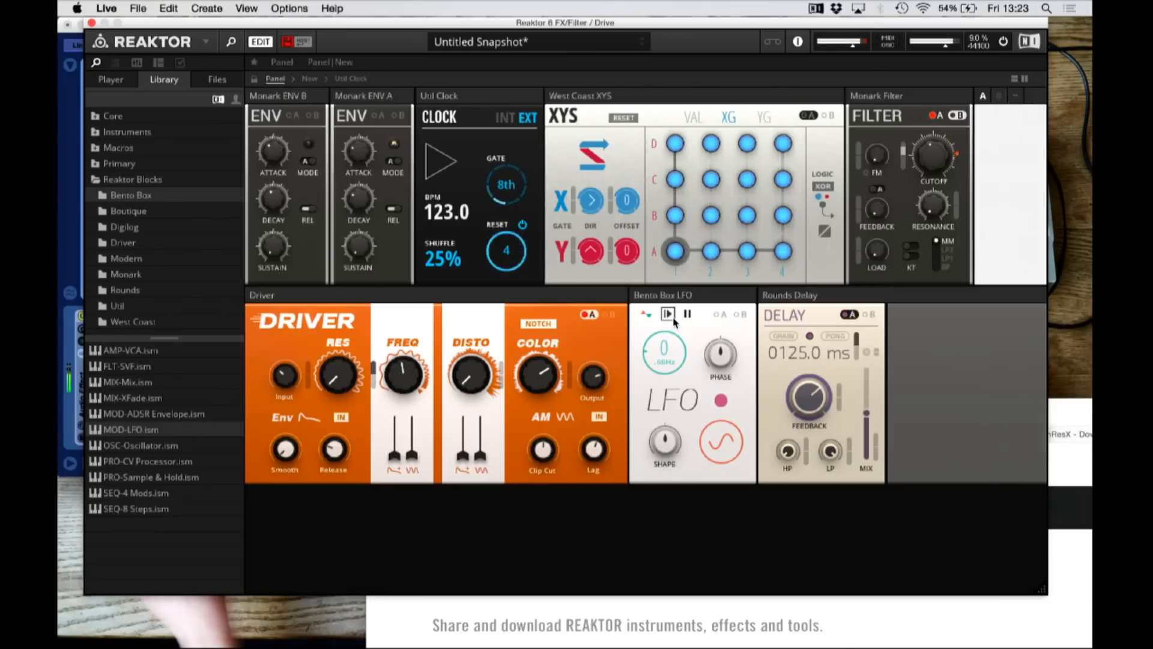
Step: Lower the Monark Filter's cutoff to 6
drag(932, 158, 934, 297)
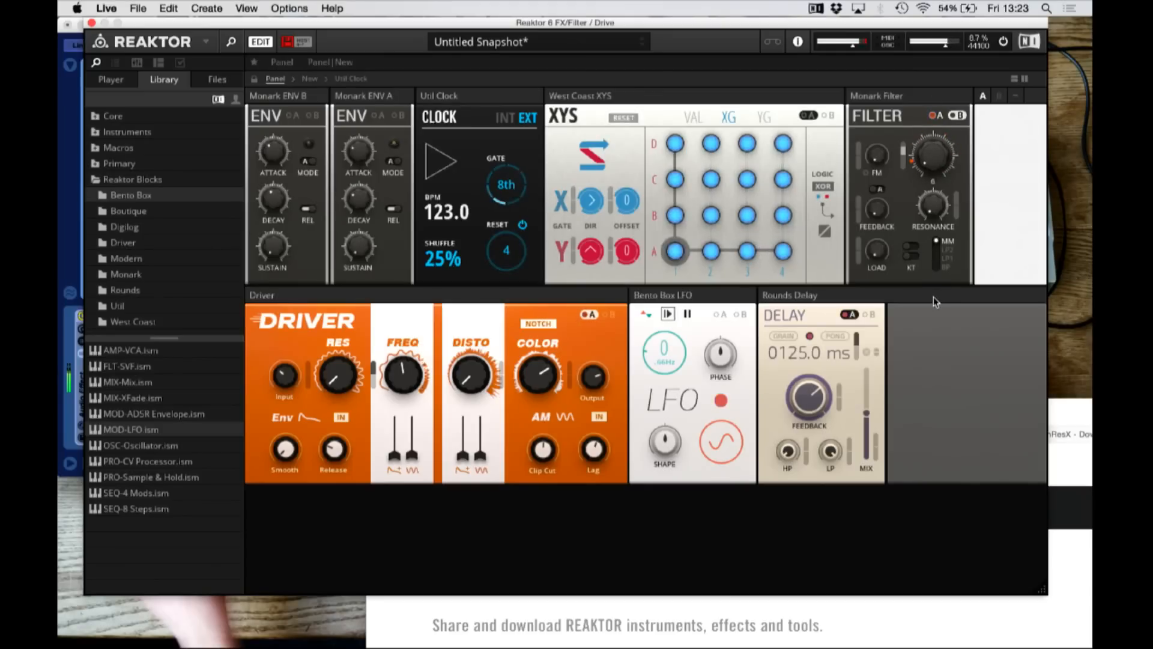
Step: Fine-tune the Rounds Delay's feedback, and move the A_Certain_Ratio clip to the Filter / Drive track's sixth slot and launch it
mouse_move(816, 395)
mouse_down()
mouse_move(805, 329)
mouse_move(813, 400)
mouse_up()
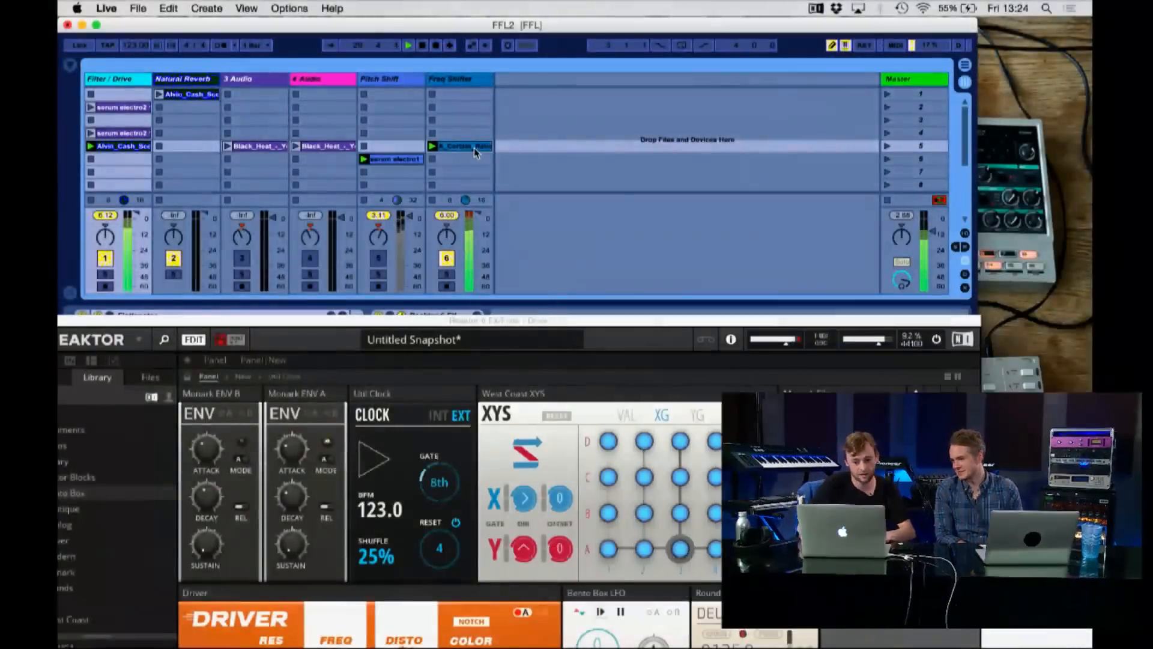
drag(472, 148, 125, 158)
drag(162, 73, 185, 269)
key(space)
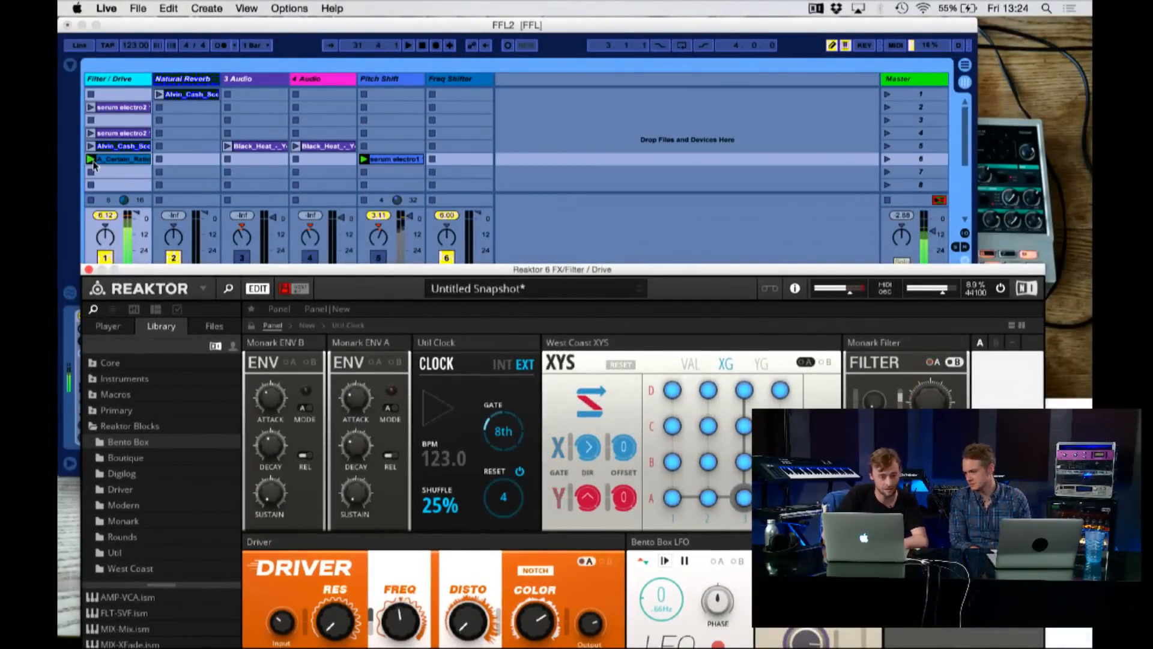
click(91, 159)
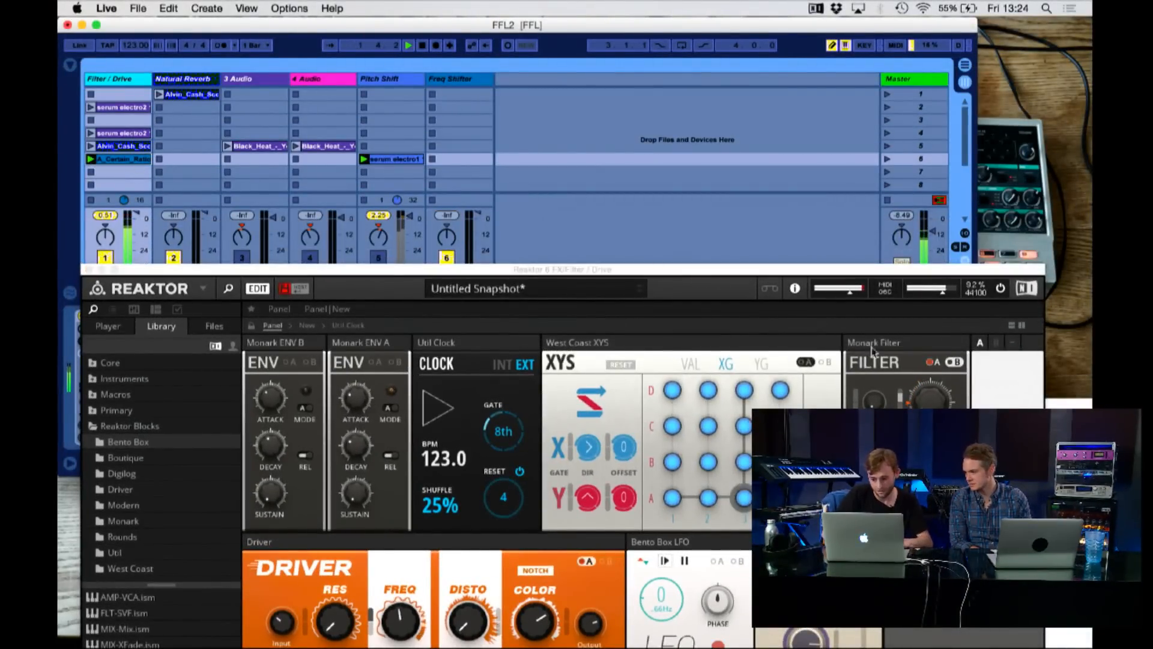
Step: Set the Util Clock's Reset to 16 and the Monark Filter's mode to BP while adjusting the filter's cutoff
click(935, 390)
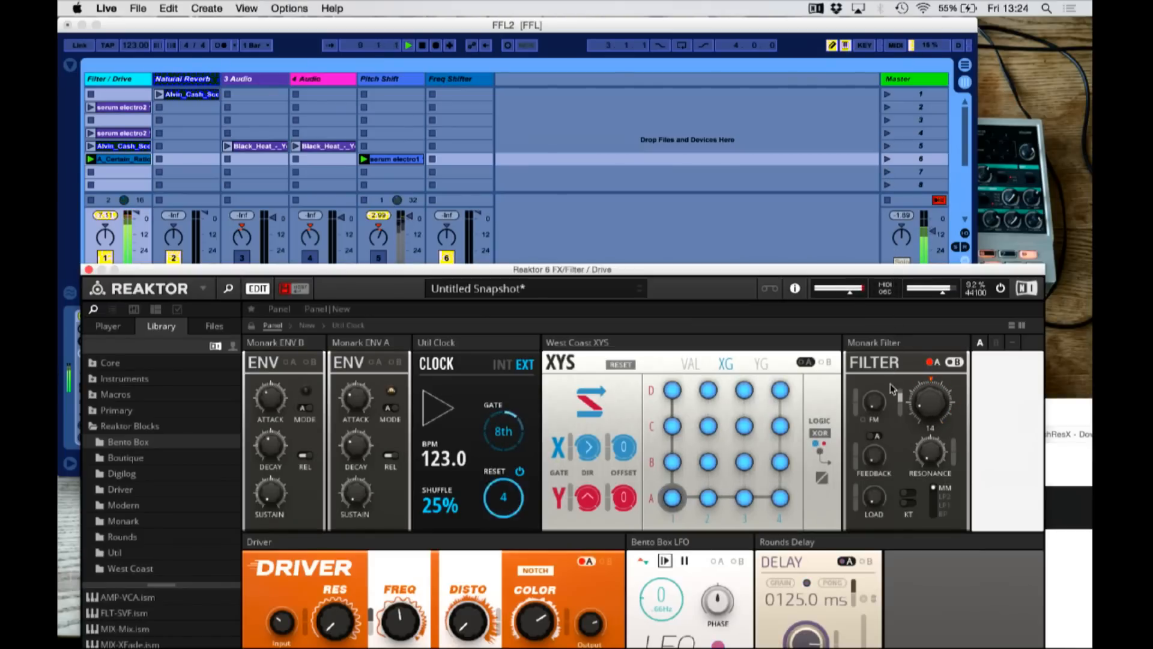
drag(506, 510, 506, 490)
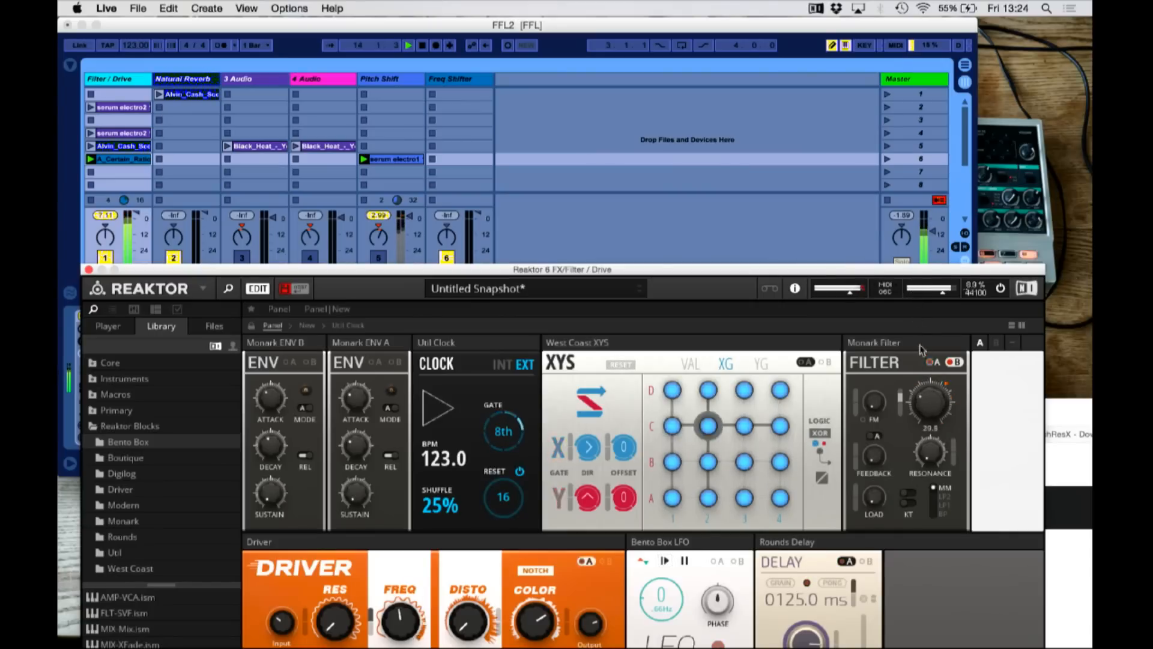
drag(930, 504, 931, 516)
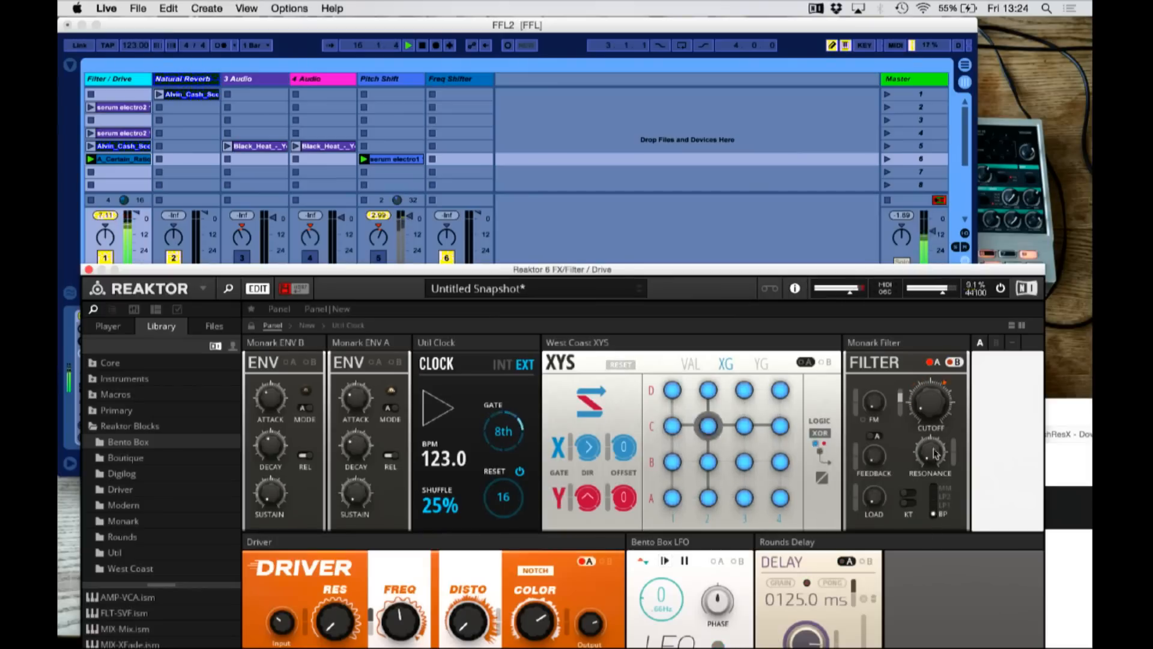
drag(933, 409, 897, 60)
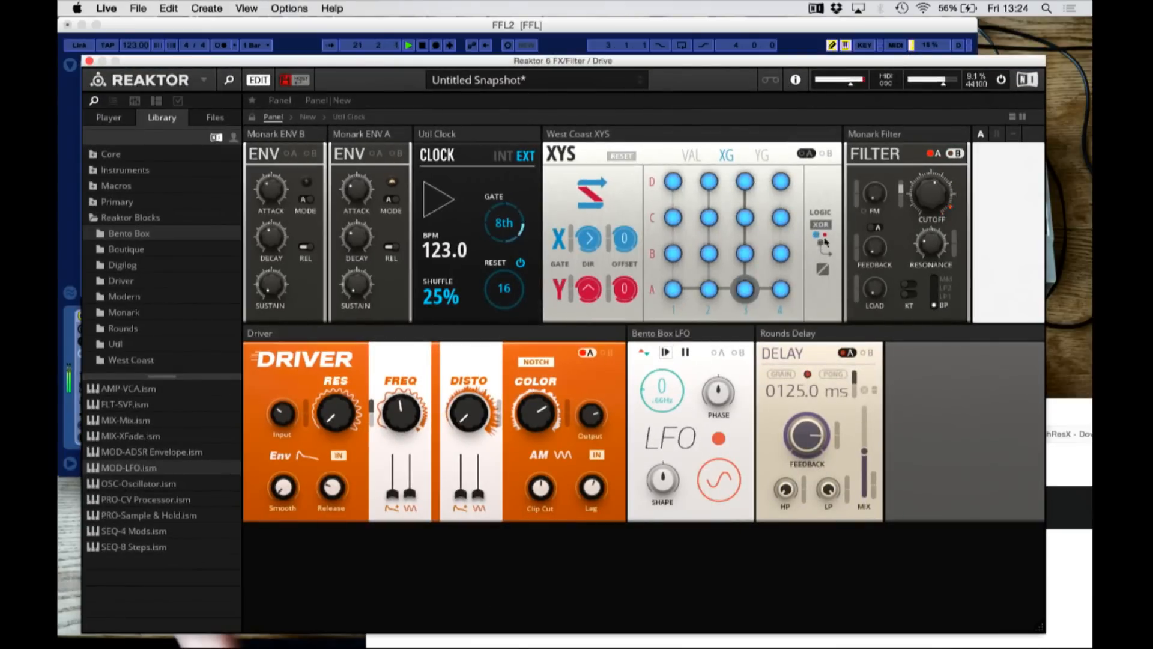
Step: Adjust the Monark Filter's cutoff, reduce the Rounds Delay's feedback to 25.2, and switch the filter mode to LP2
drag(930, 205, 934, 325)
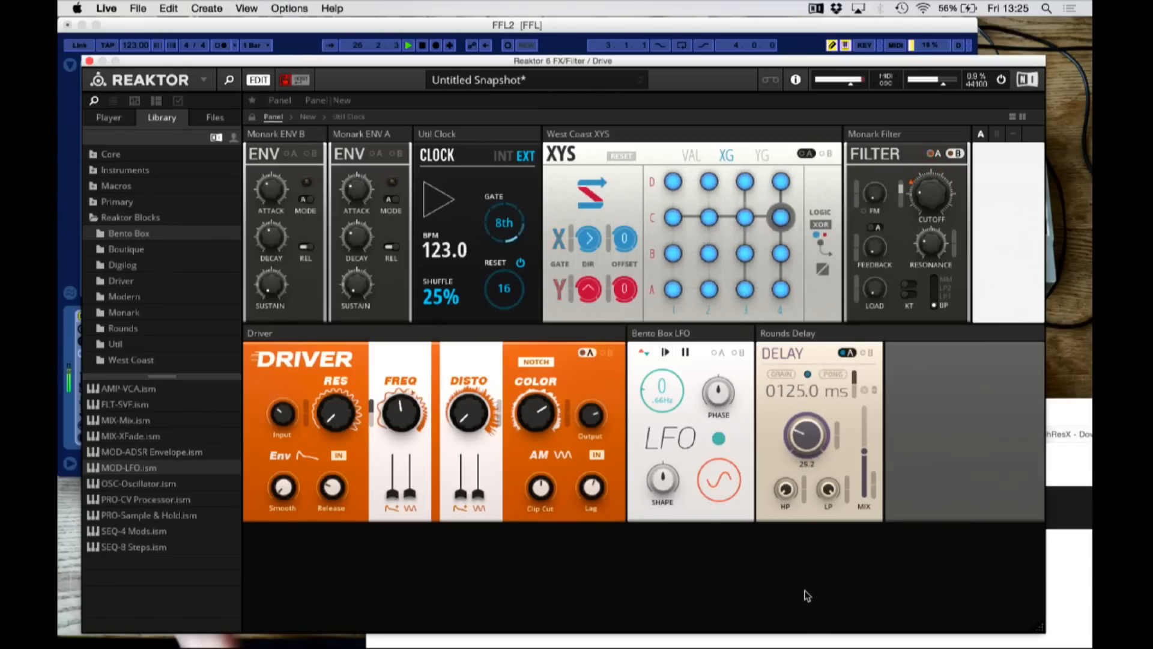
key(XF86AudioRaiseVolume)
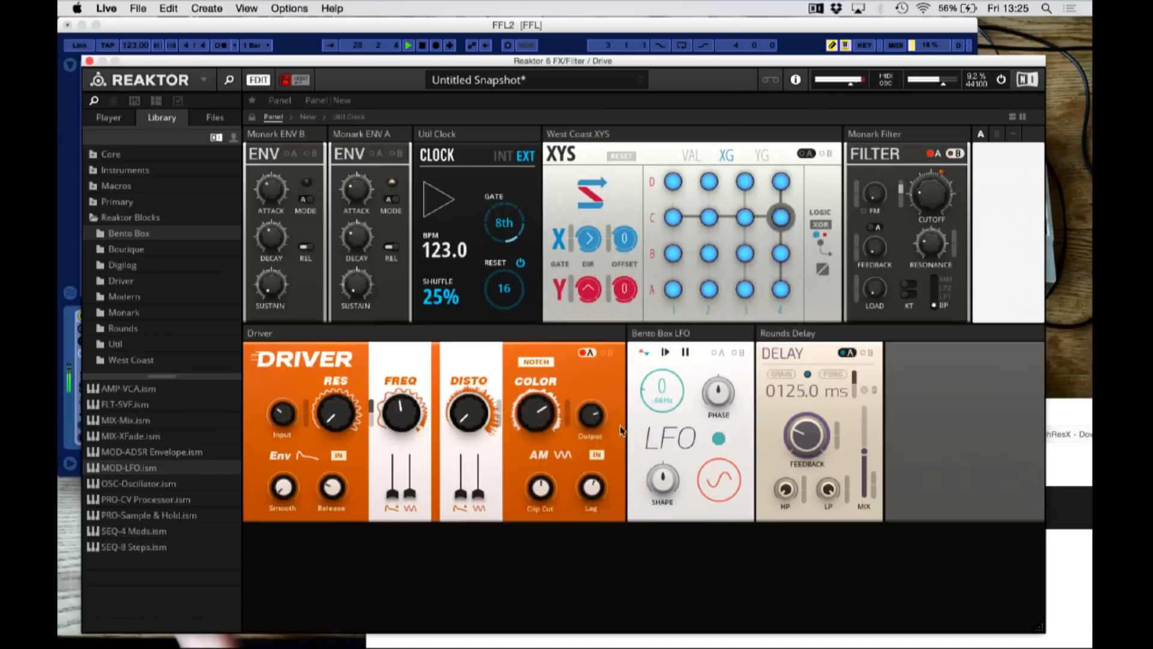
drag(936, 290, 935, 281)
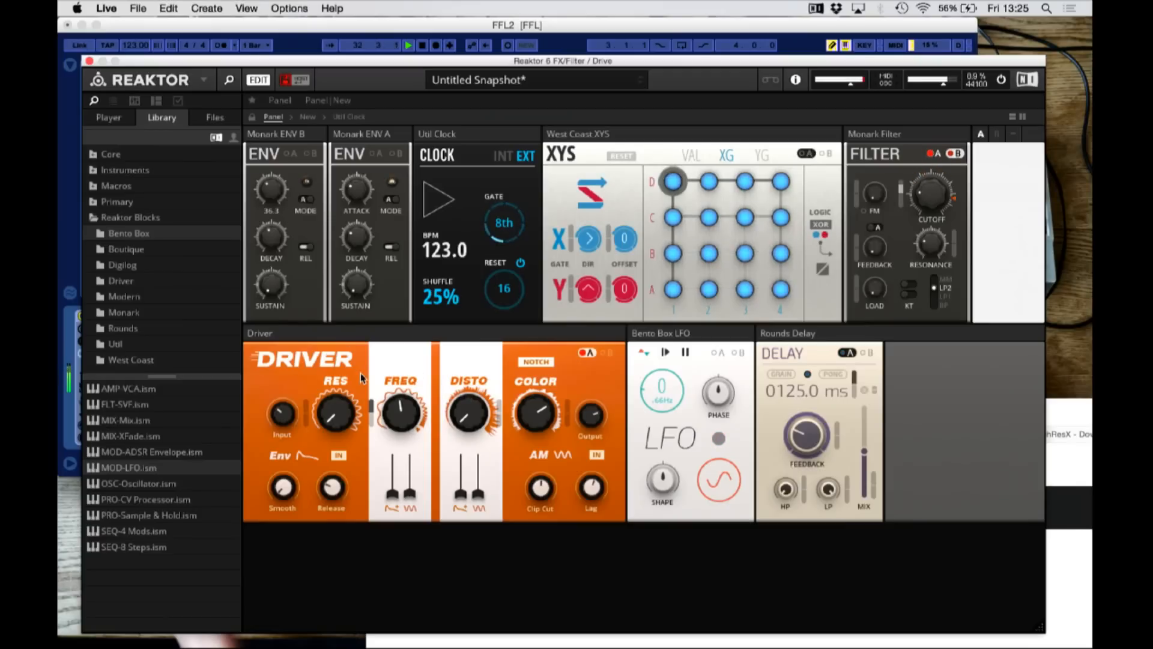
Step: In the structure view, connect the Bento Box LFO's output to the Driver's Mod A input, replacing the Monark ENV A connection
click(347, 118)
click(308, 118)
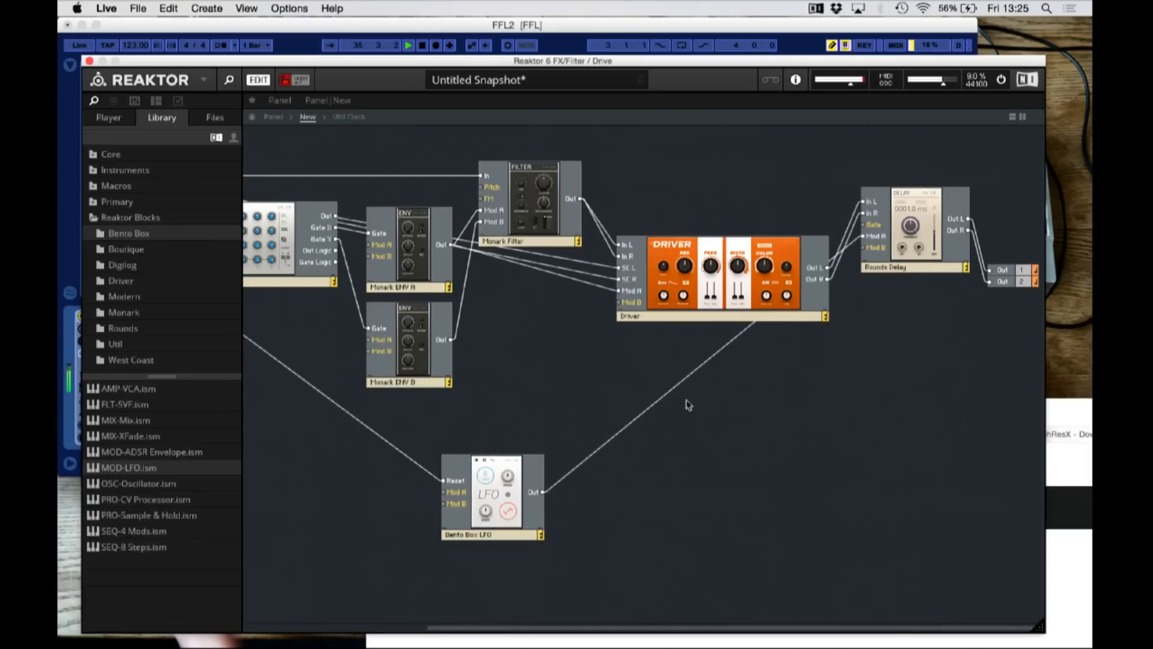
scroll(789, 424, left, 5)
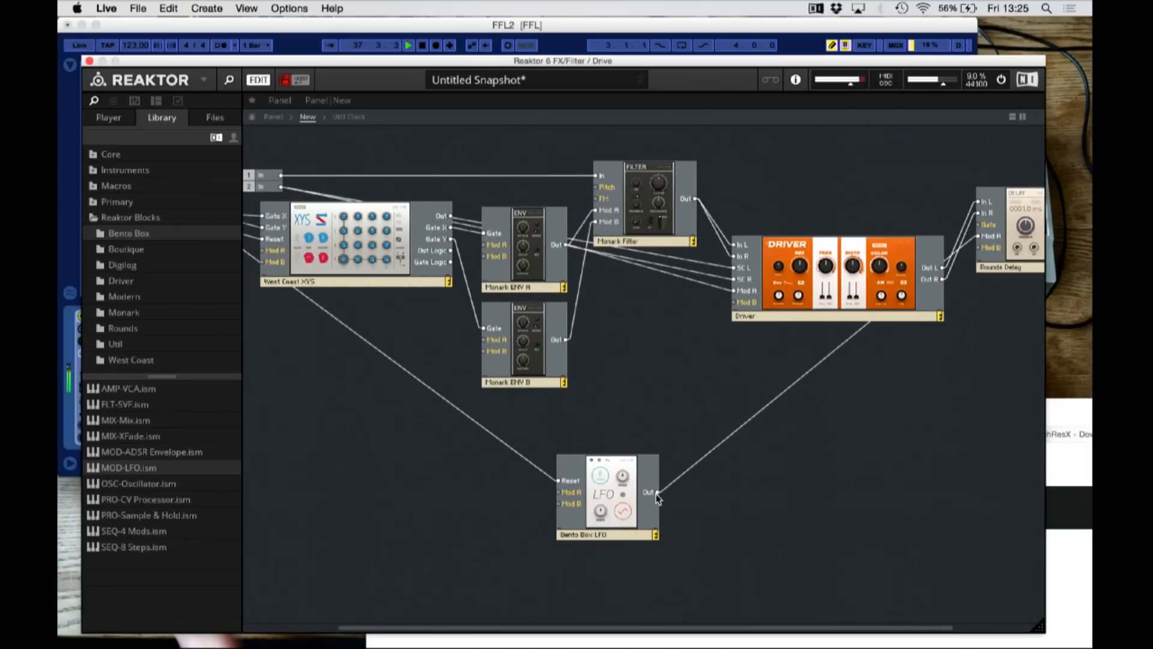
mouse_move(708, 354)
mouse_down()
mouse_move(711, 337)
mouse_move(700, 352)
mouse_move(690, 345)
mouse_up()
click(540, 226)
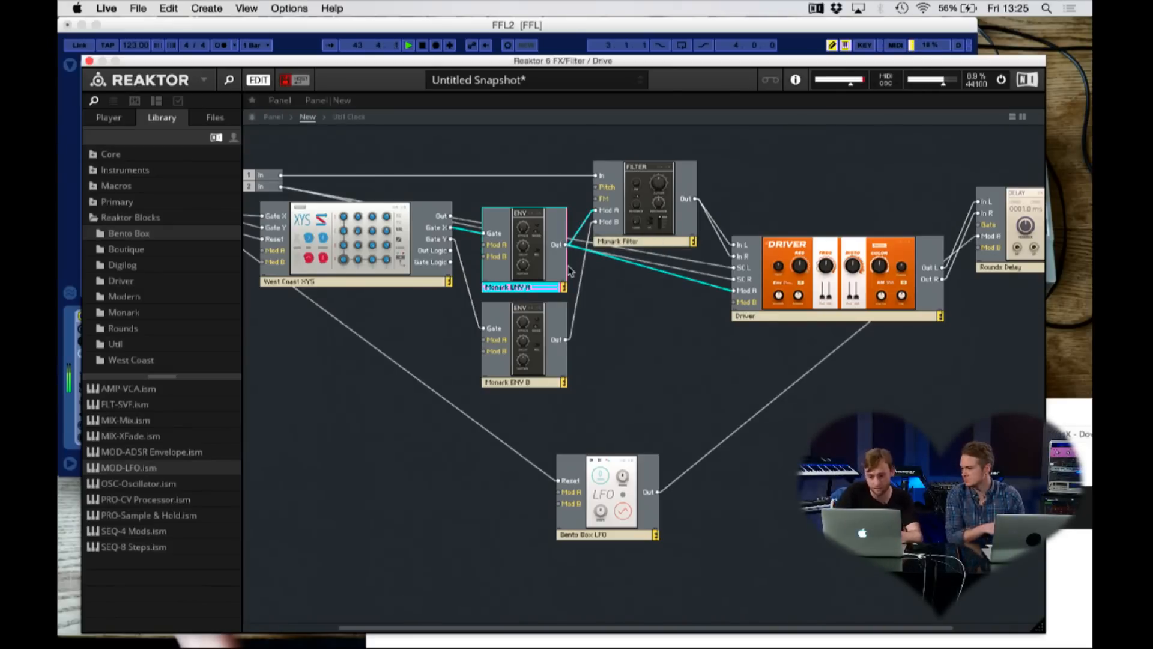
mouse_move(561, 259)
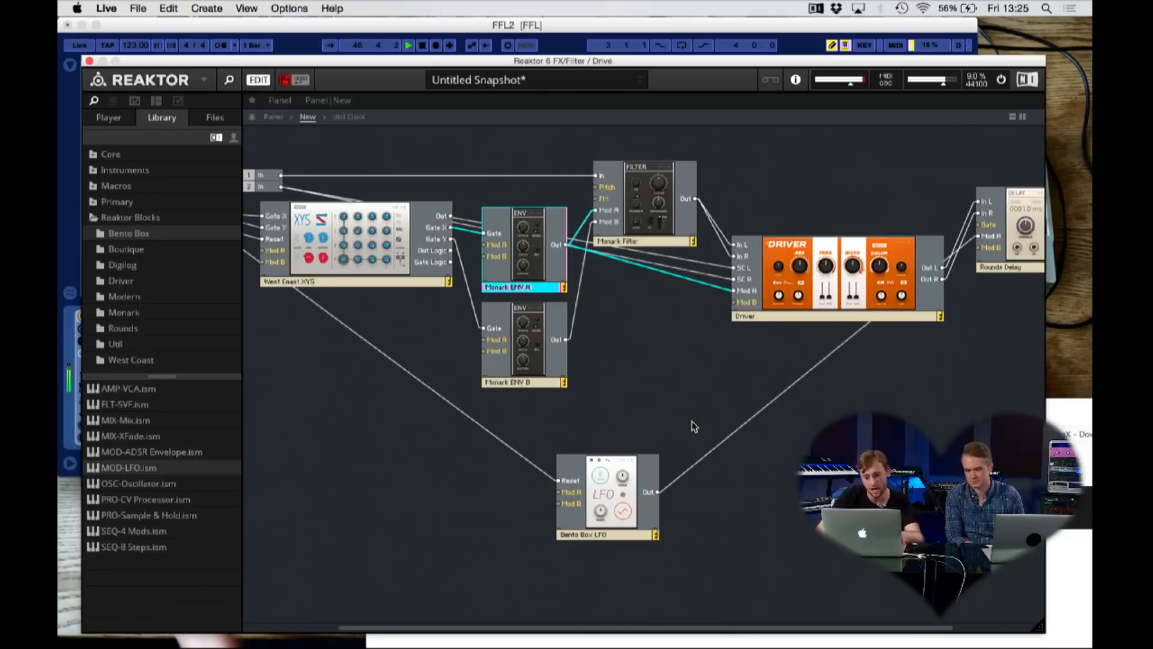
drag(656, 494, 735, 293)
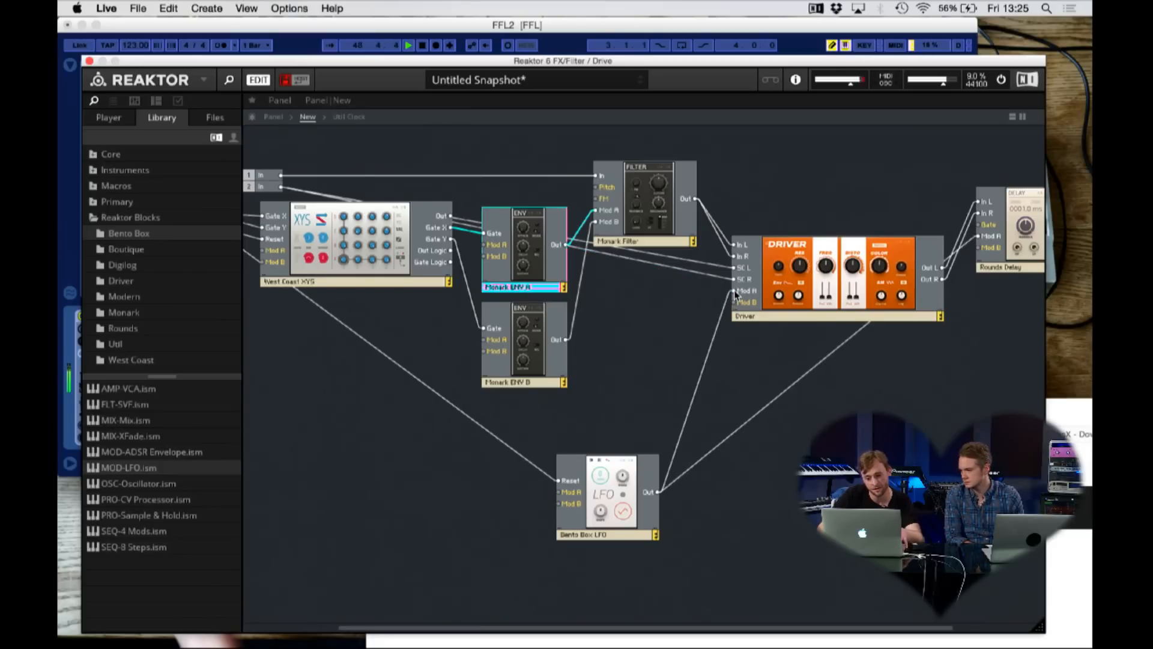
drag(740, 278, 740, 276)
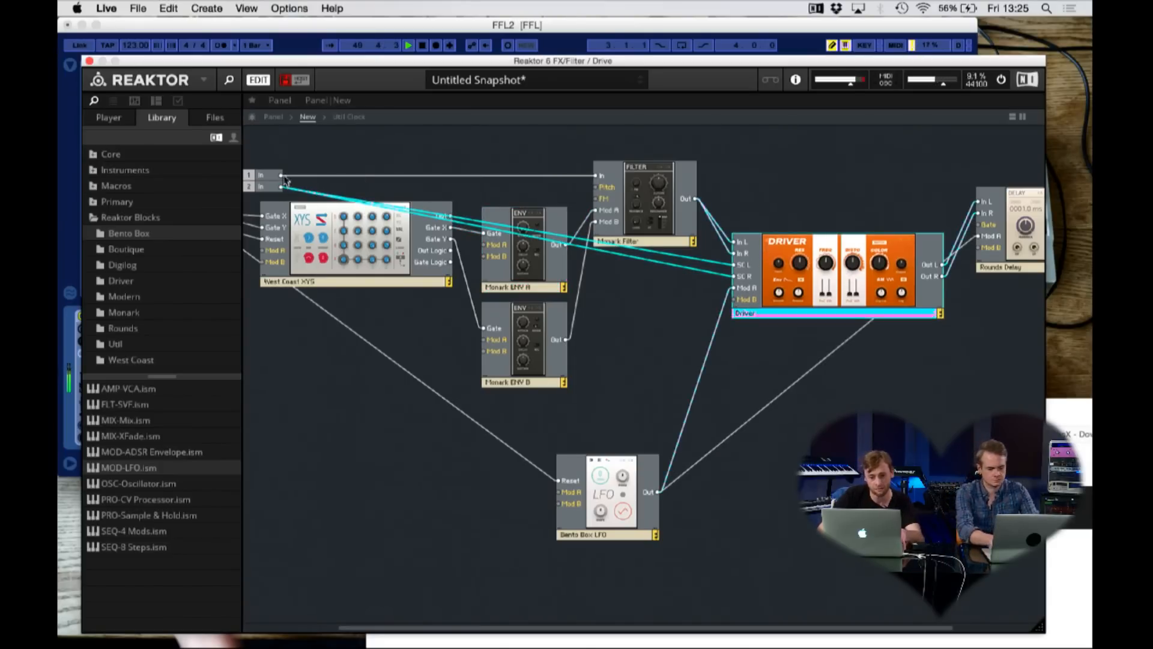
Step: Return to the panel view, lower the Driver's Freq to 72.3 Hz, and adjust its Res and Disto along with the LFO's rate
click(273, 116)
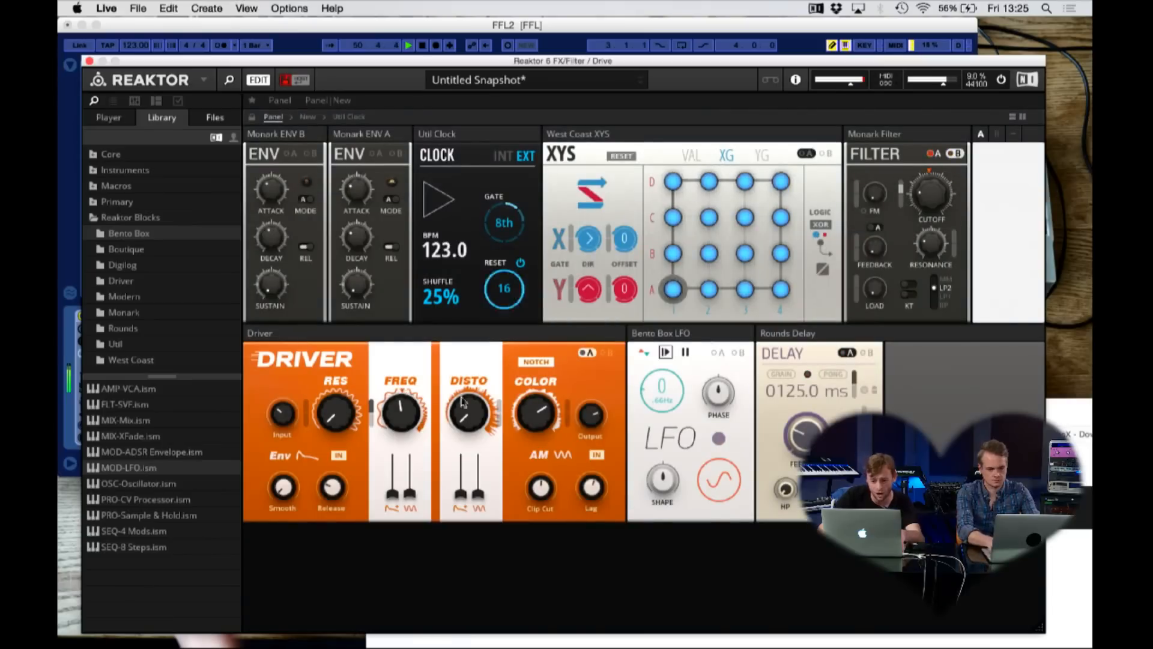
drag(404, 409, 431, 511)
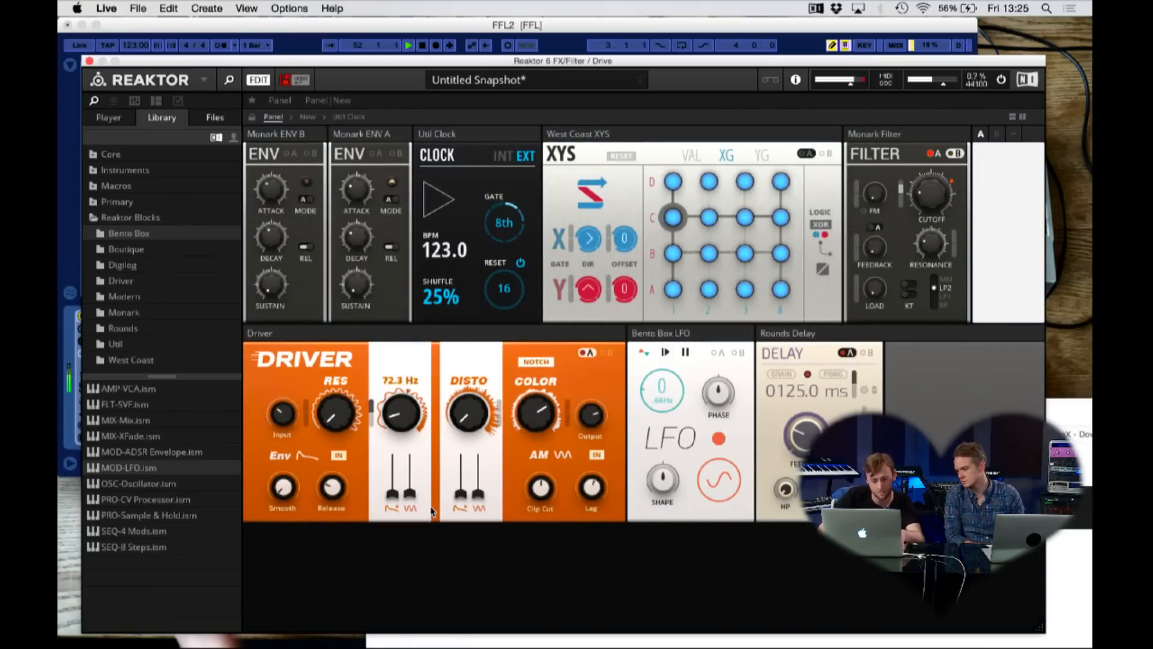
drag(487, 369, 480, 216)
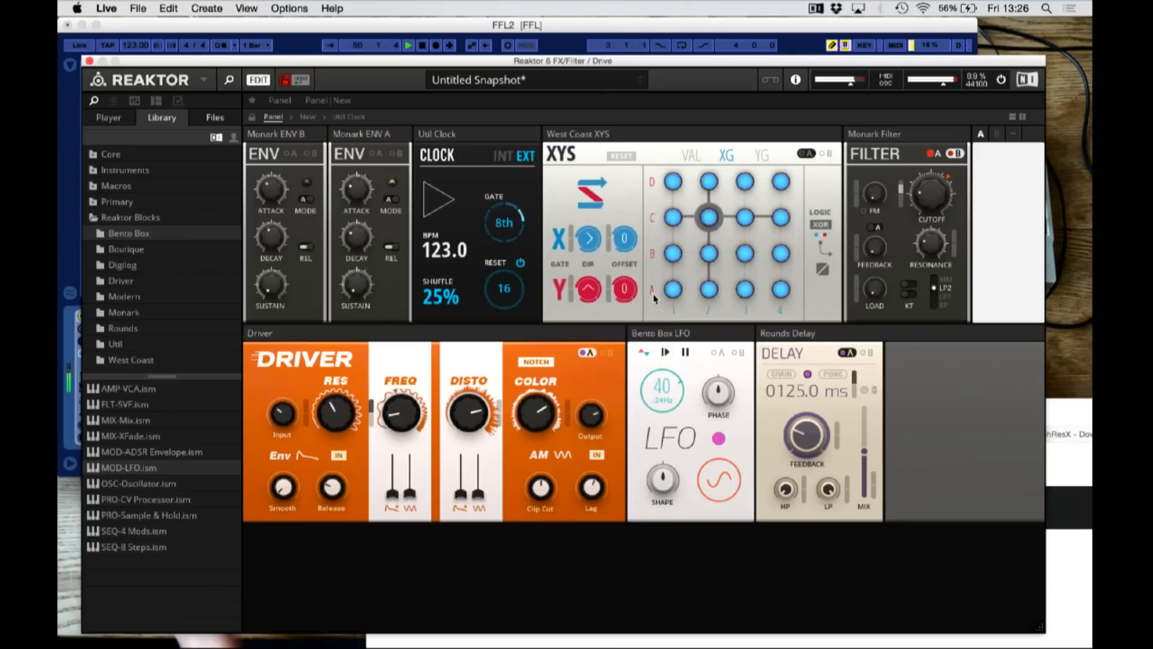
drag(664, 338, 670, 396)
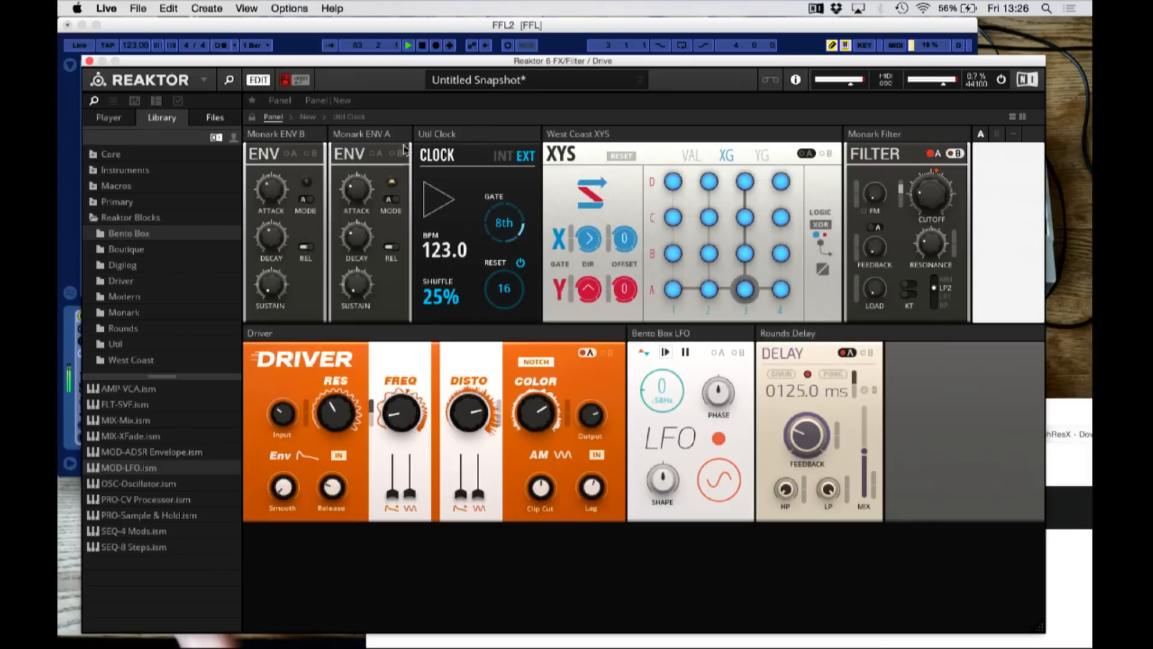
Step: Stop playback and unfold the parameter area of the Reaktor 6 FX device on the Filter / Drive track
key(space)
drag(410, 68, 396, 352)
double_click(543, 345)
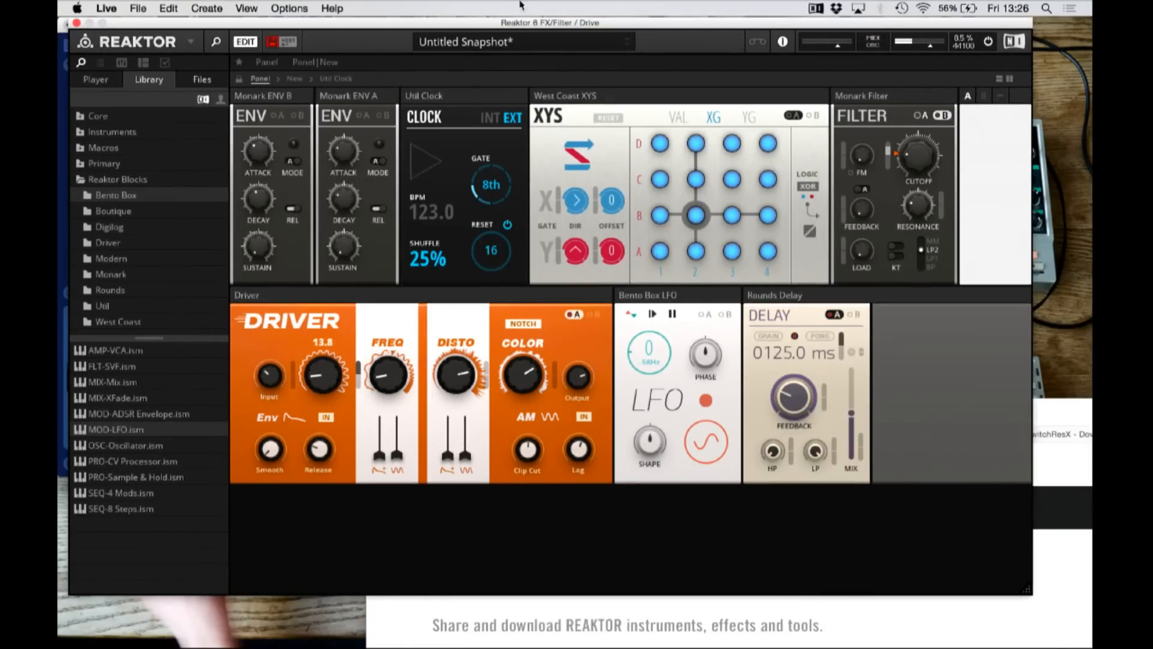
drag(480, 23, 640, 230)
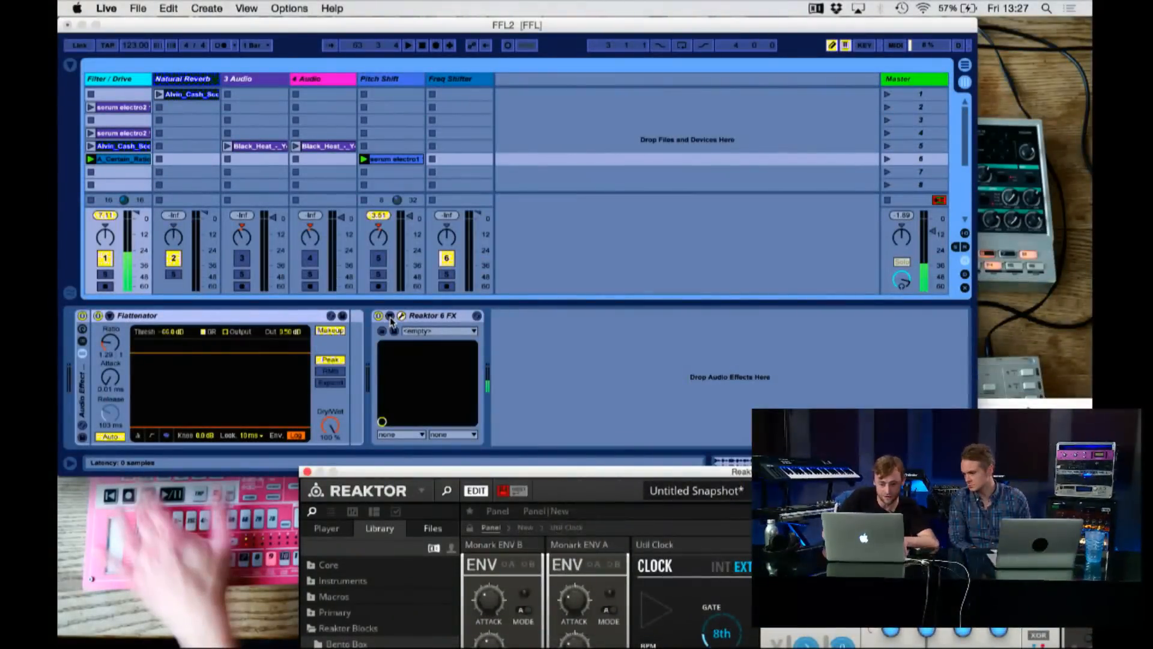
click(390, 316)
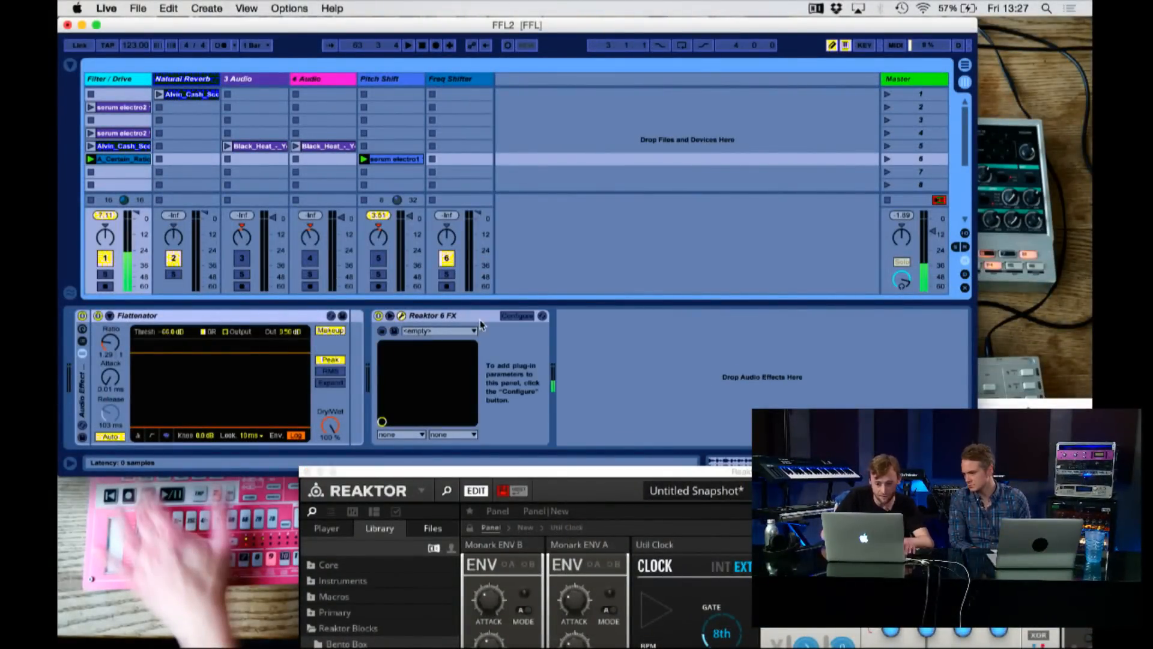
Step: Add the Driver's Freq parameter to the Reaktor 6 FX device using Configure mode, and leave that mode
drag(617, 464, 531, 420)
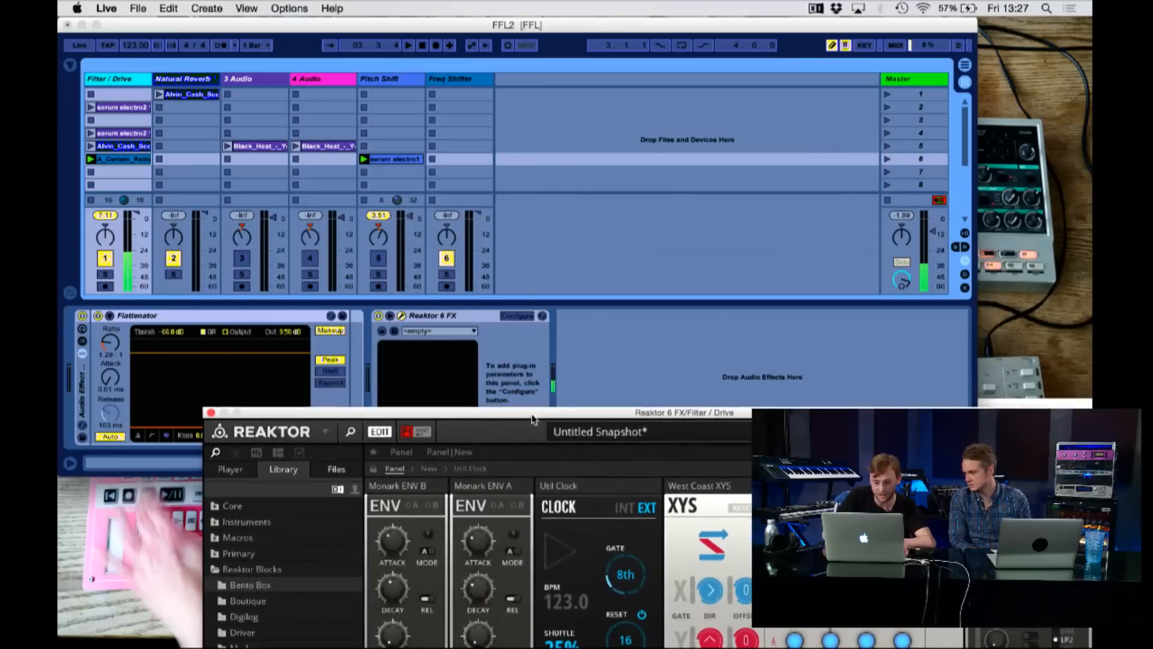
click(520, 316)
drag(601, 414, 472, 38)
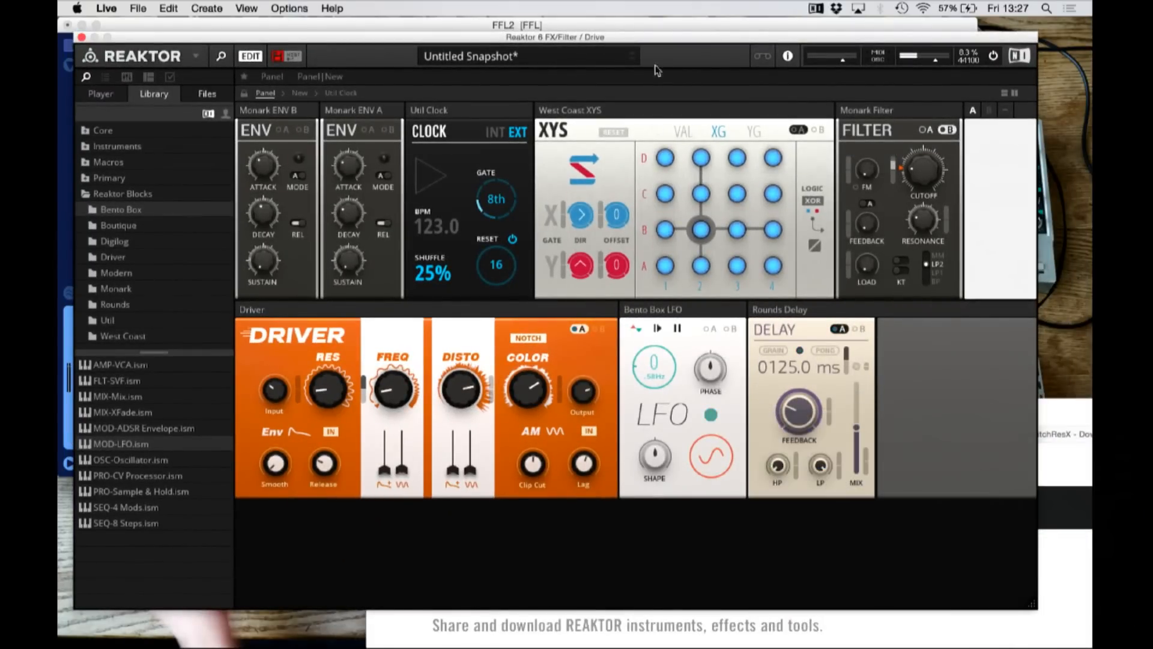
drag(657, 42, 642, 485)
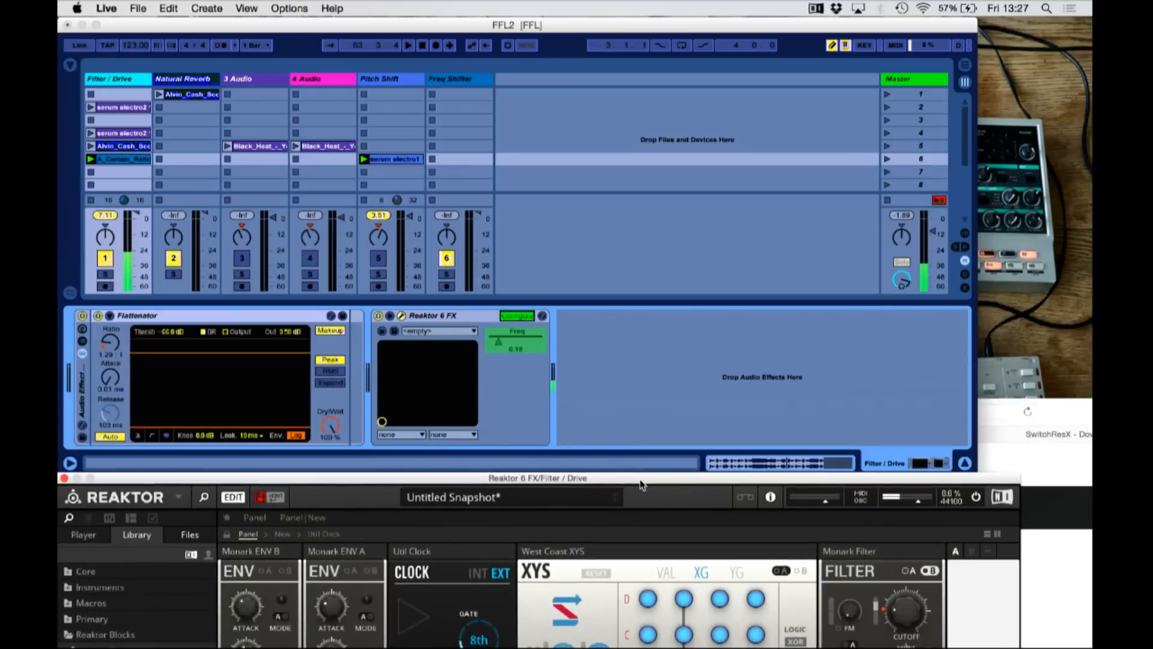
click(520, 320)
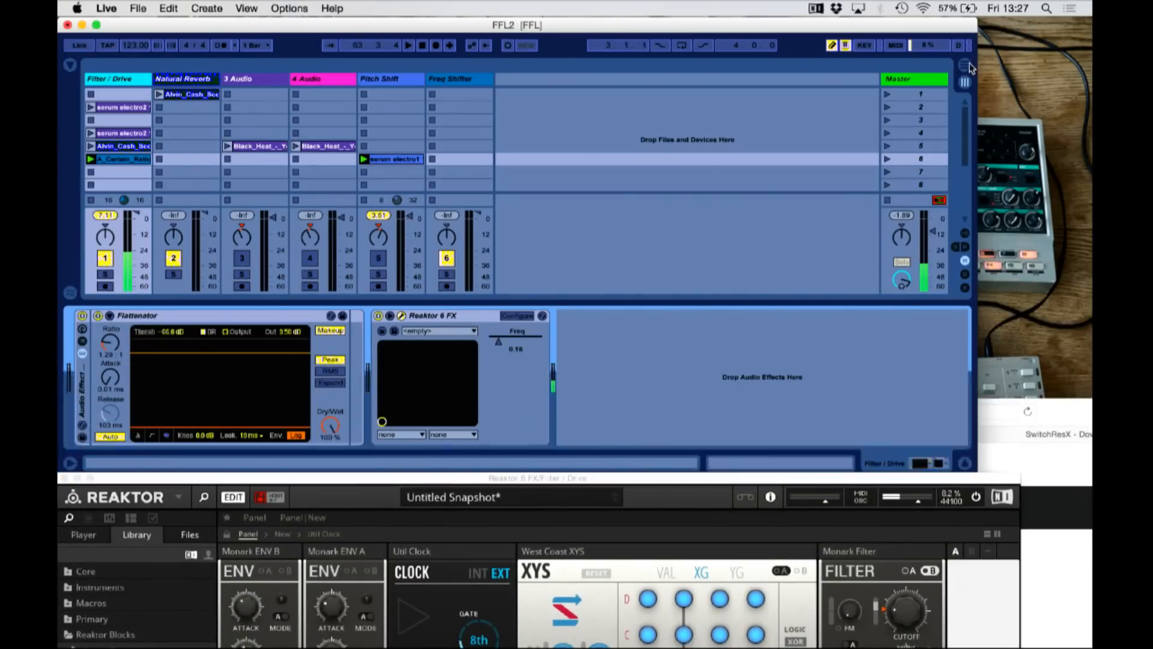
Step: Show the automation for the Reaktor Freq parameter from the Arrangement View and return to the Session View
click(966, 65)
right_click(517, 338)
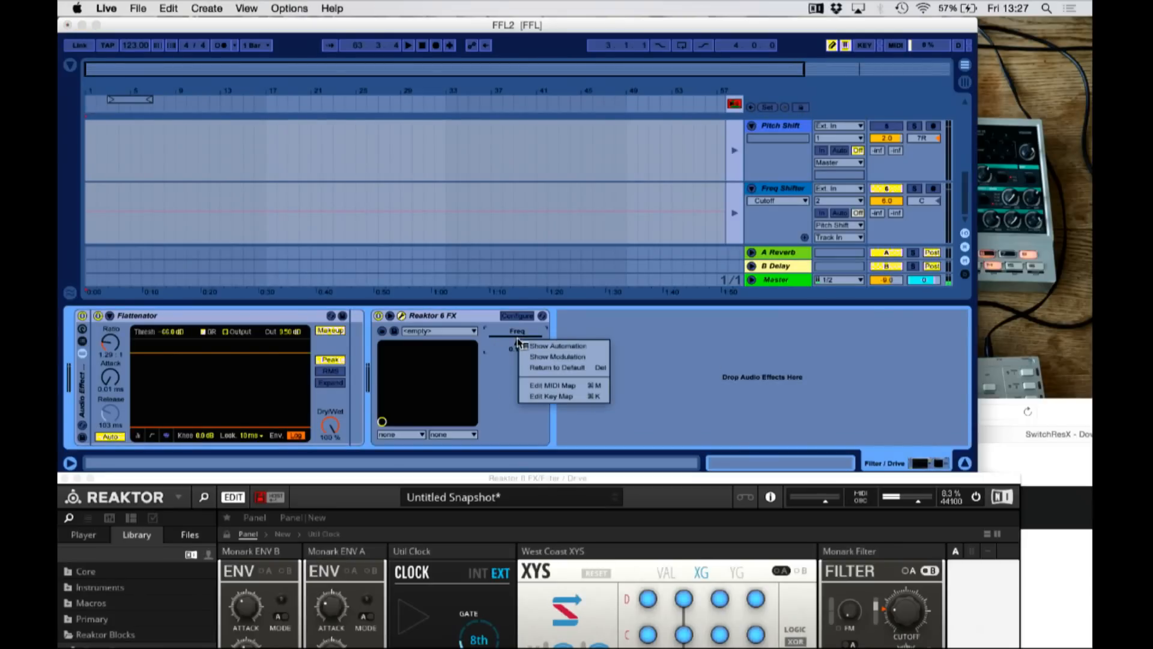
click(529, 345)
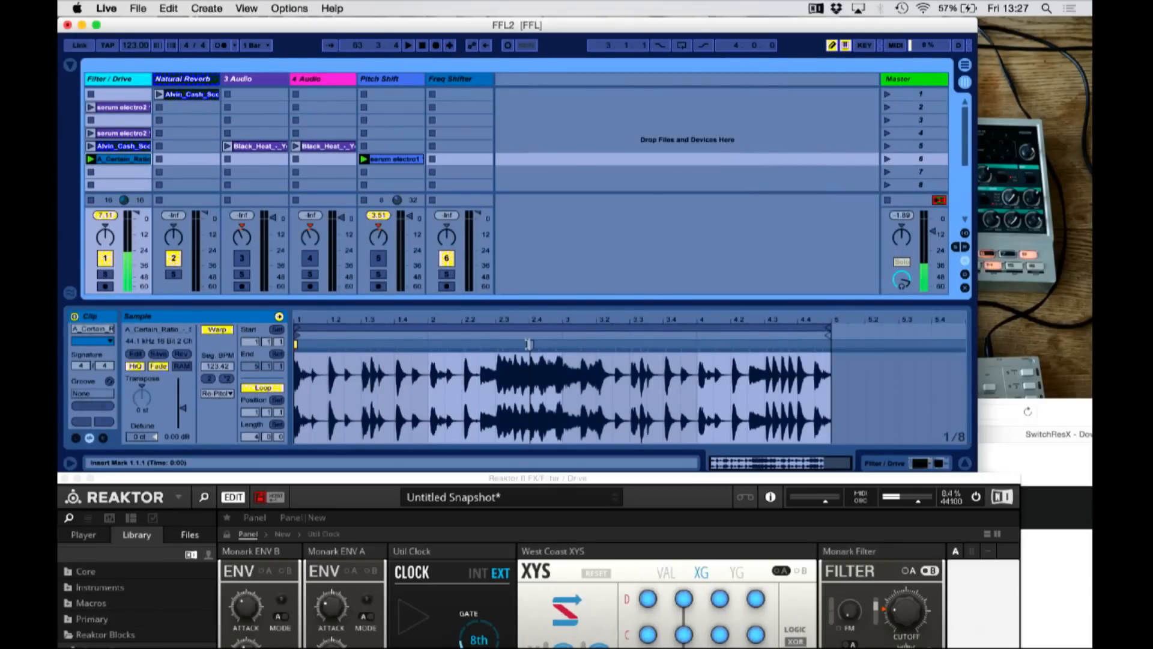
click(964, 72)
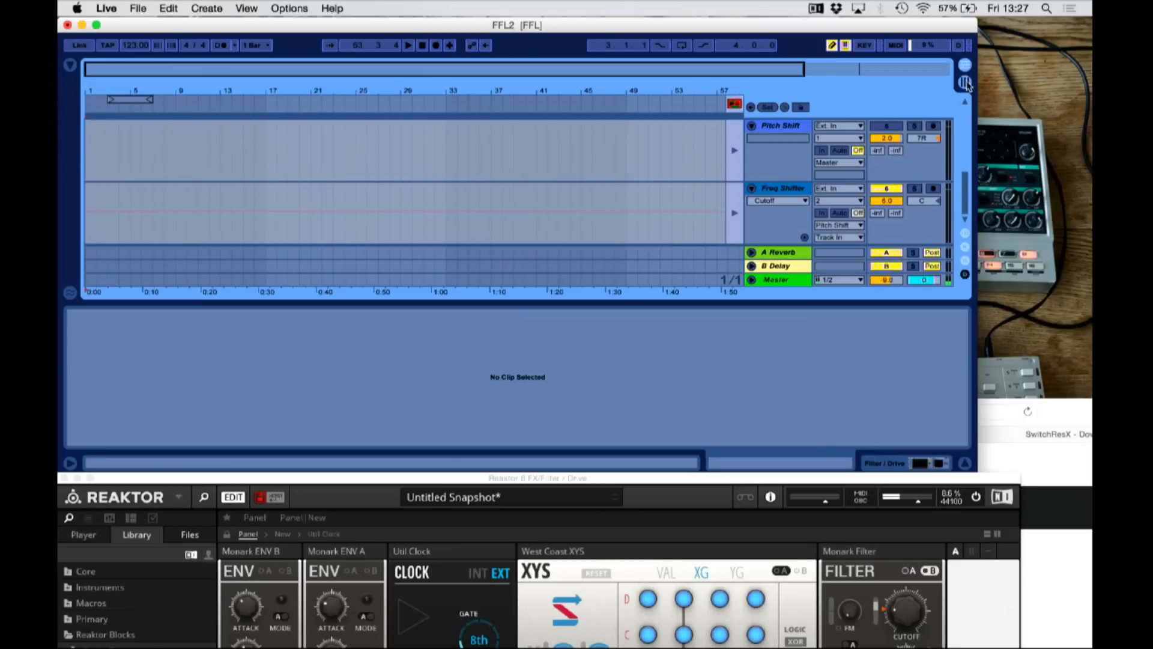
click(965, 83)
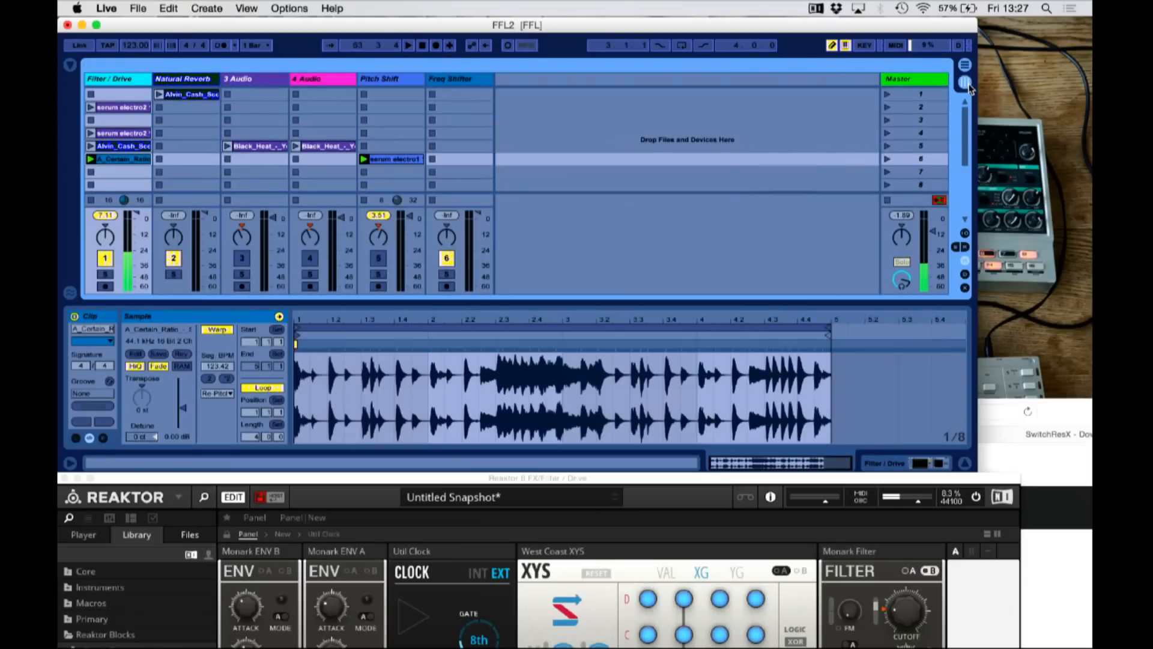
Step: Display the Filter / Drive track's devices and examine the Reaktor editor's MIDI connections and panel sets
click(116, 80)
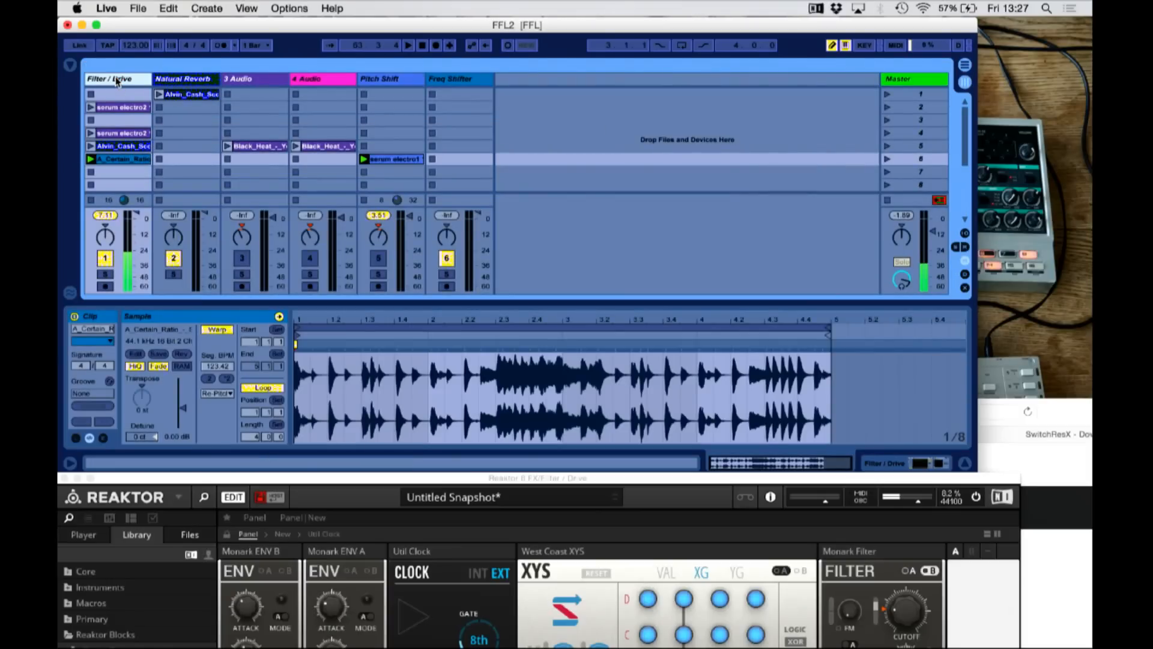
click(909, 466)
drag(663, 480, 691, 137)
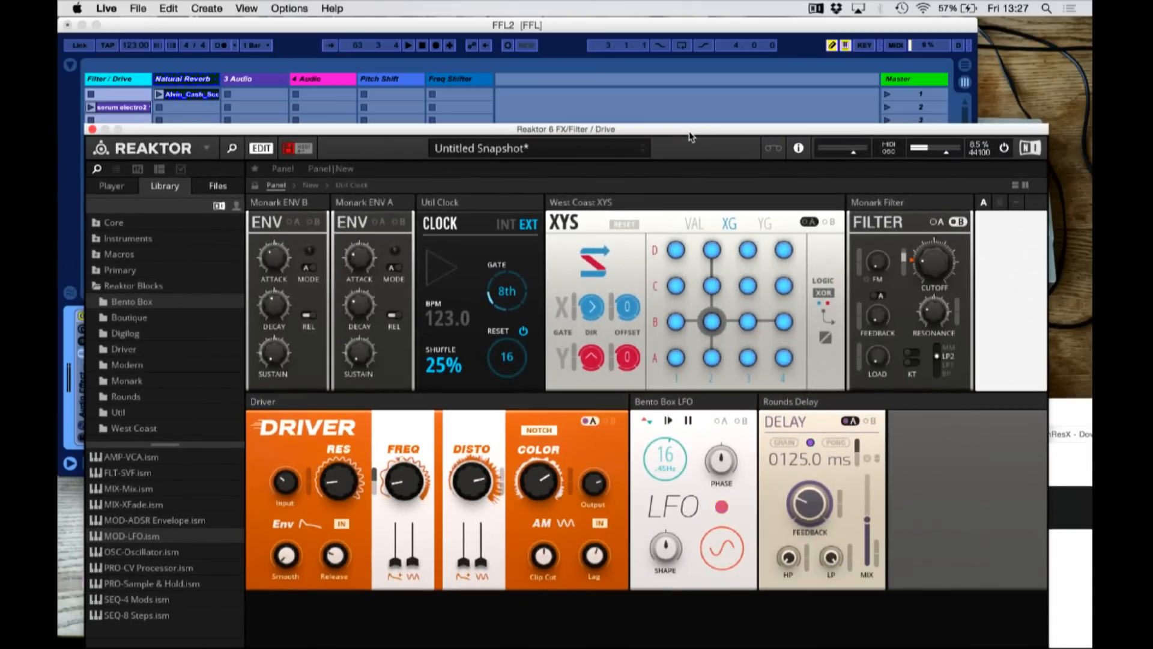
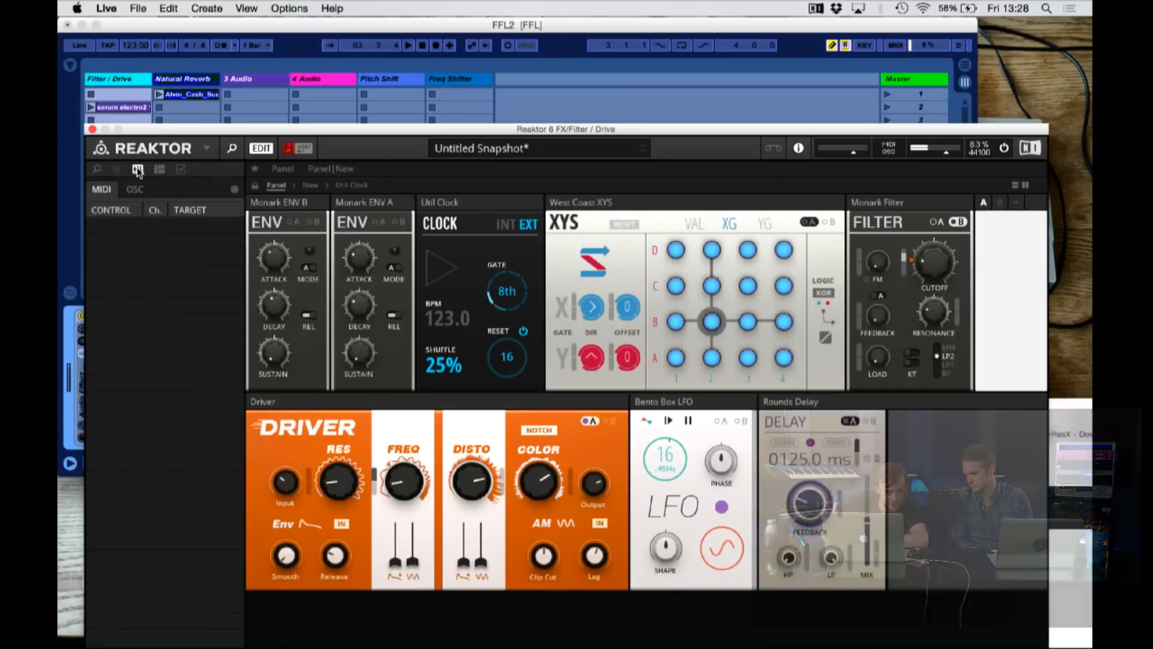
click(159, 169)
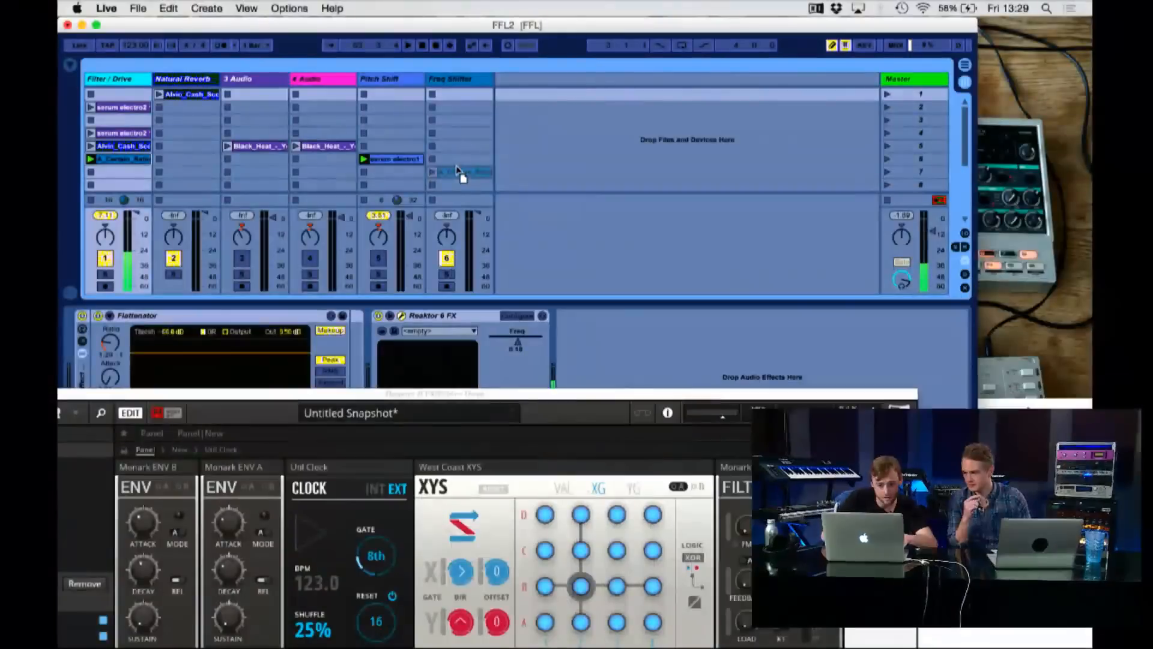
Step: Move the A_Certain clip from Filter / Drive to scene 6 of Freq Shifter and launch it there, with the Filter / Drive track deactivated
click(459, 171)
drag(459, 120, 409, 320)
click(105, 258)
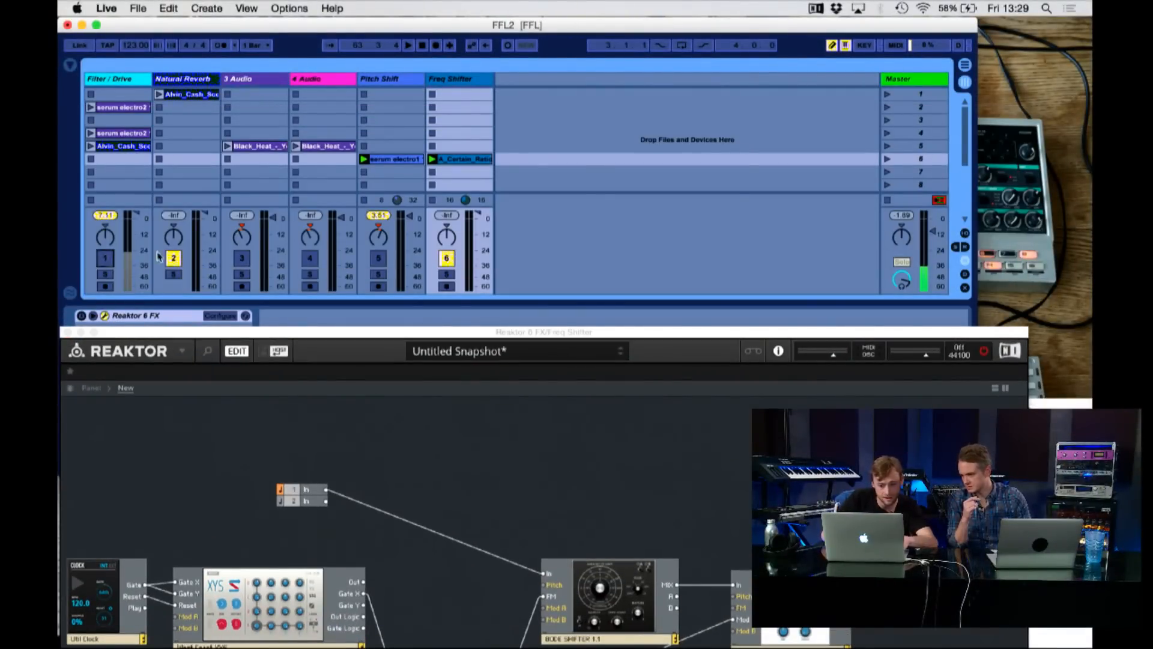
click(432, 161)
Step: Reveal the track input/output routing and set the Freq Shifter track's Audio To to Master
drag(504, 331, 508, 104)
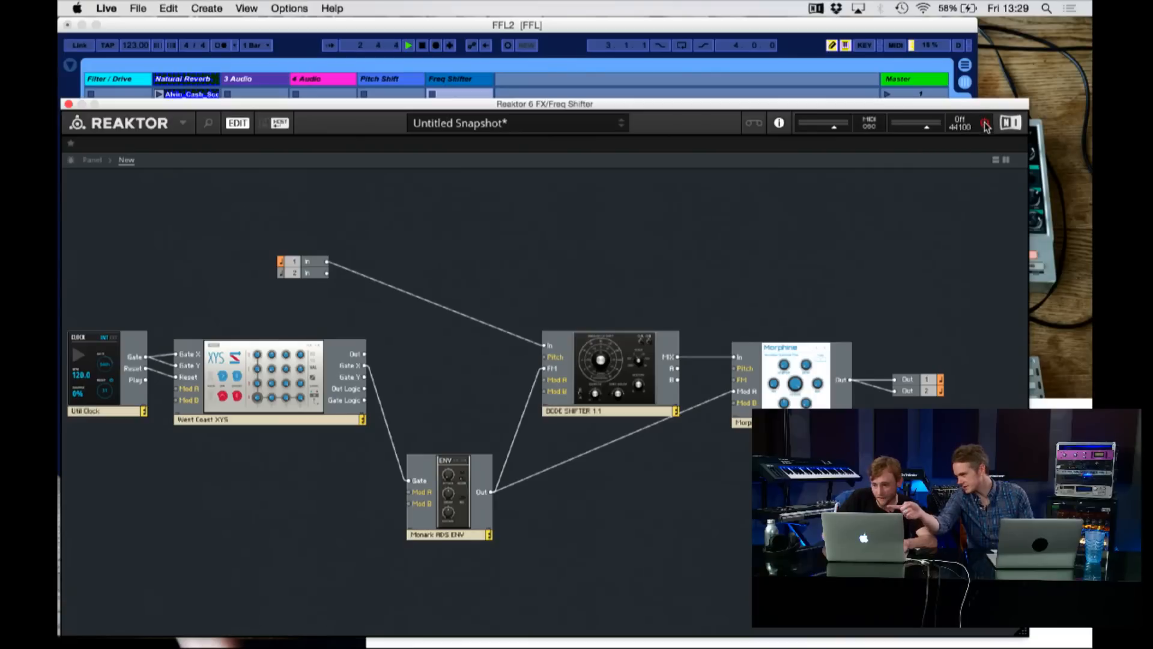
drag(953, 109, 788, 351)
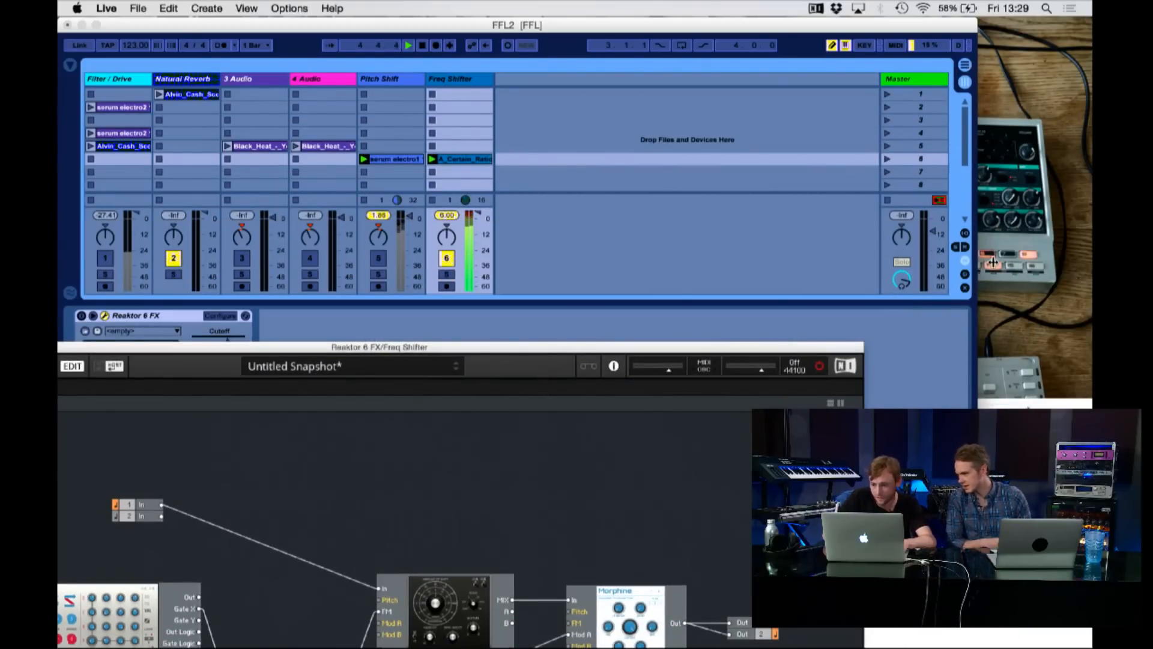
click(965, 235)
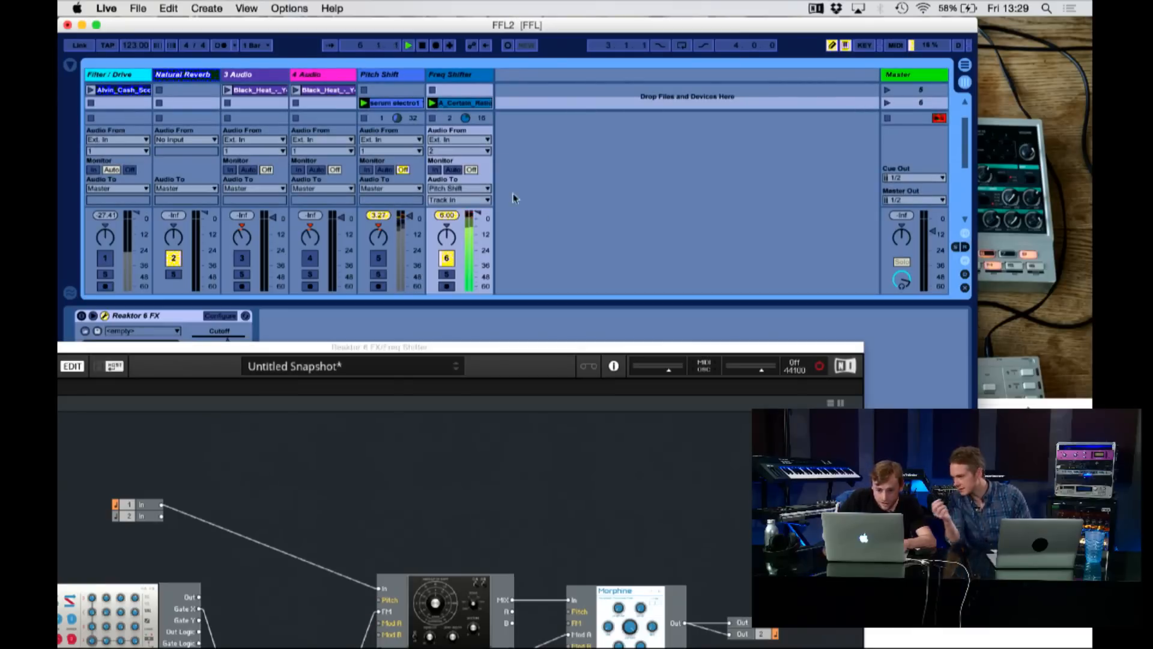
click(462, 191)
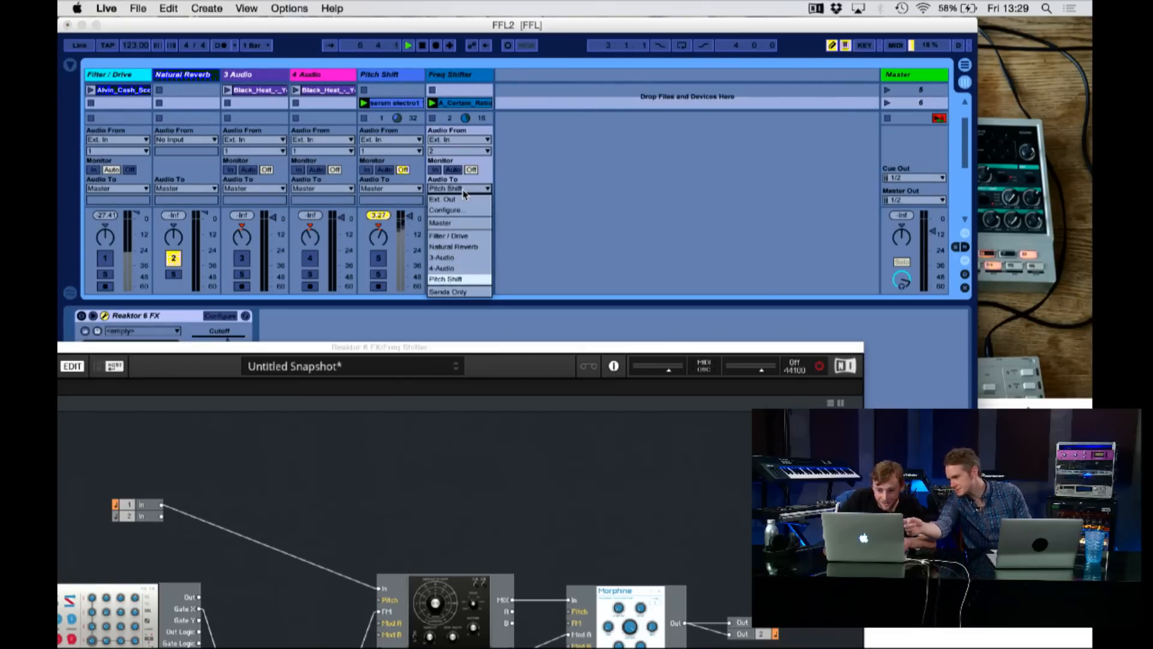
click(461, 222)
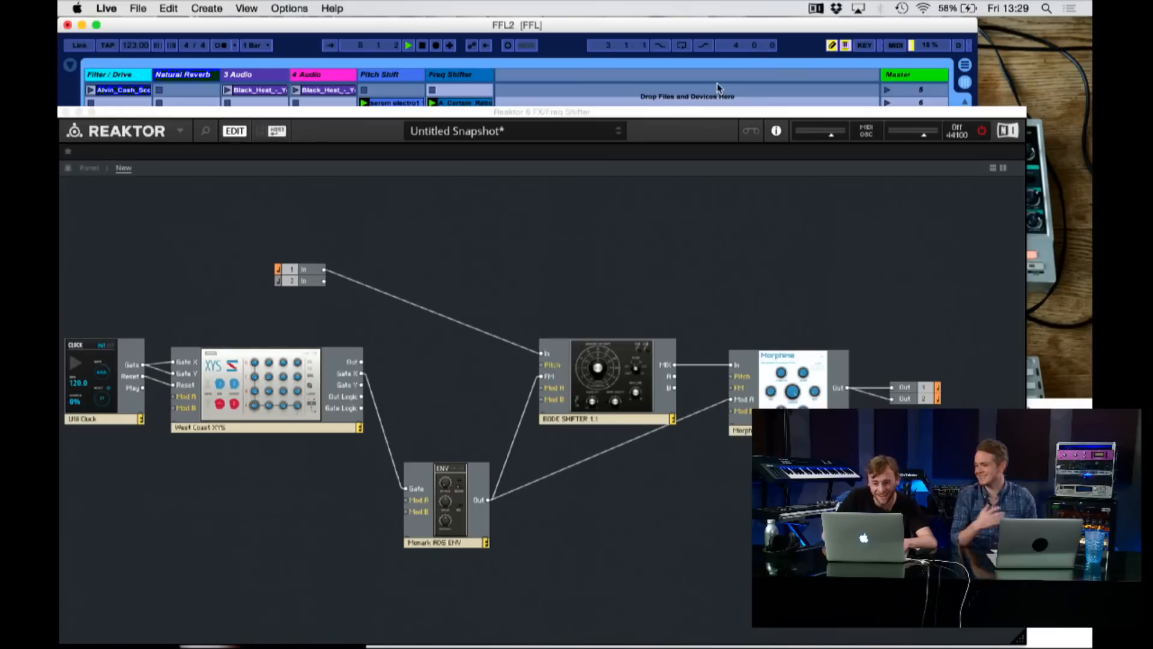
Step: Close the Freq Shifter track's Reaktor editor, turn its Reaktor 6 FX device on, and reopen the editor
drag(697, 112, 704, 368)
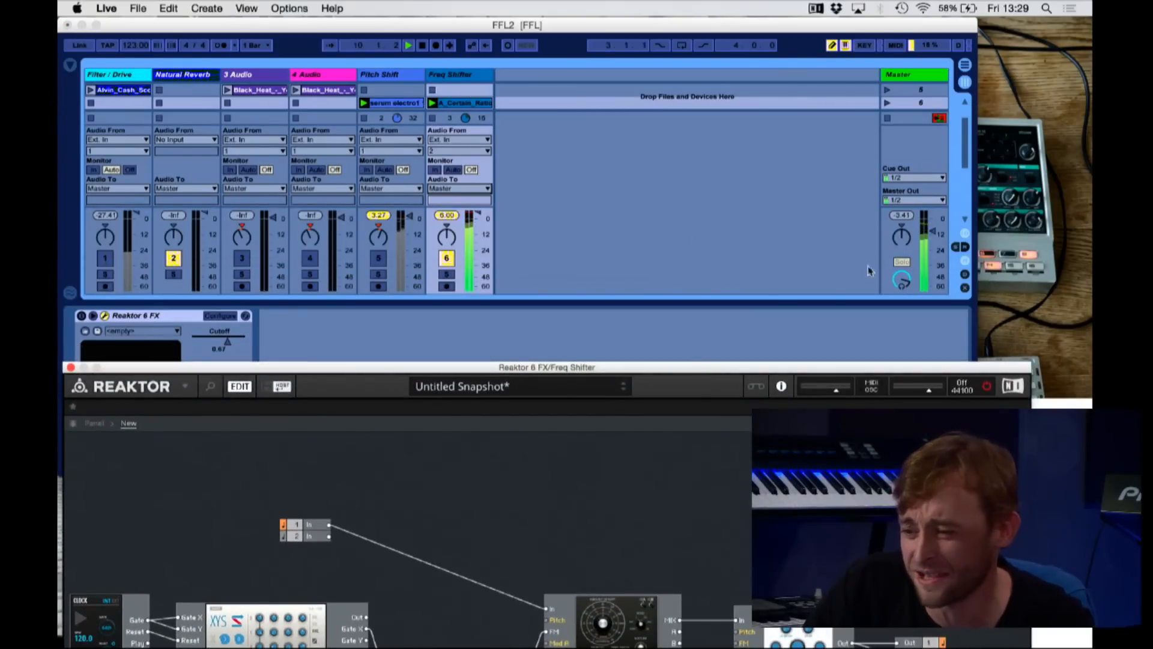
click(815, 301)
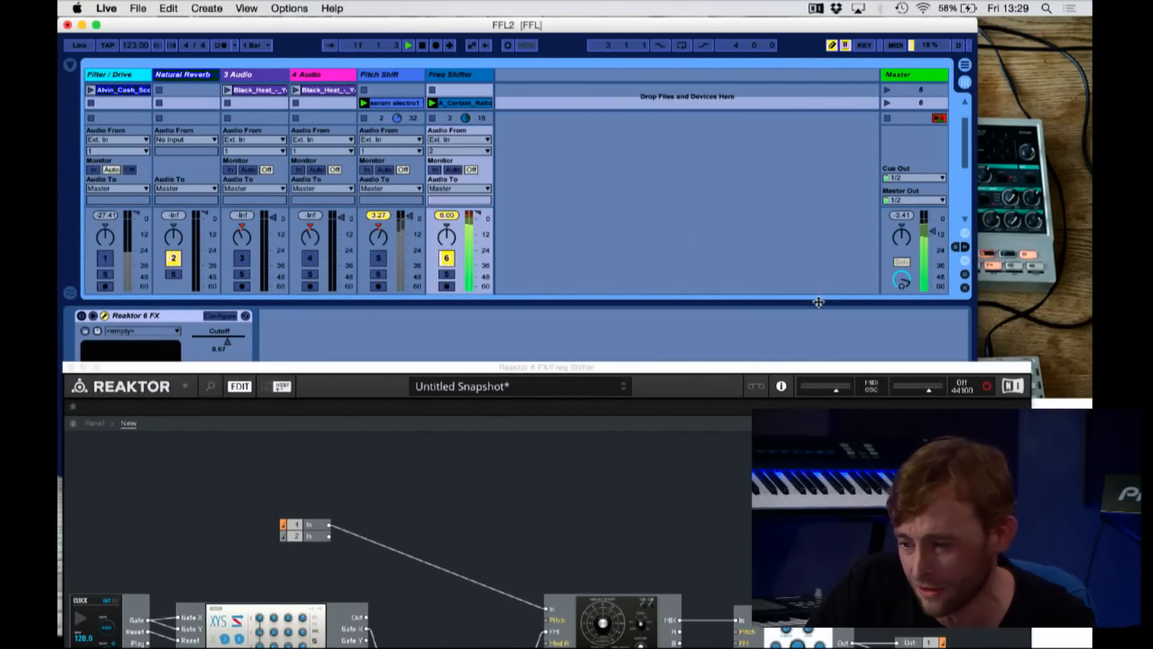
drag(698, 367, 751, 167)
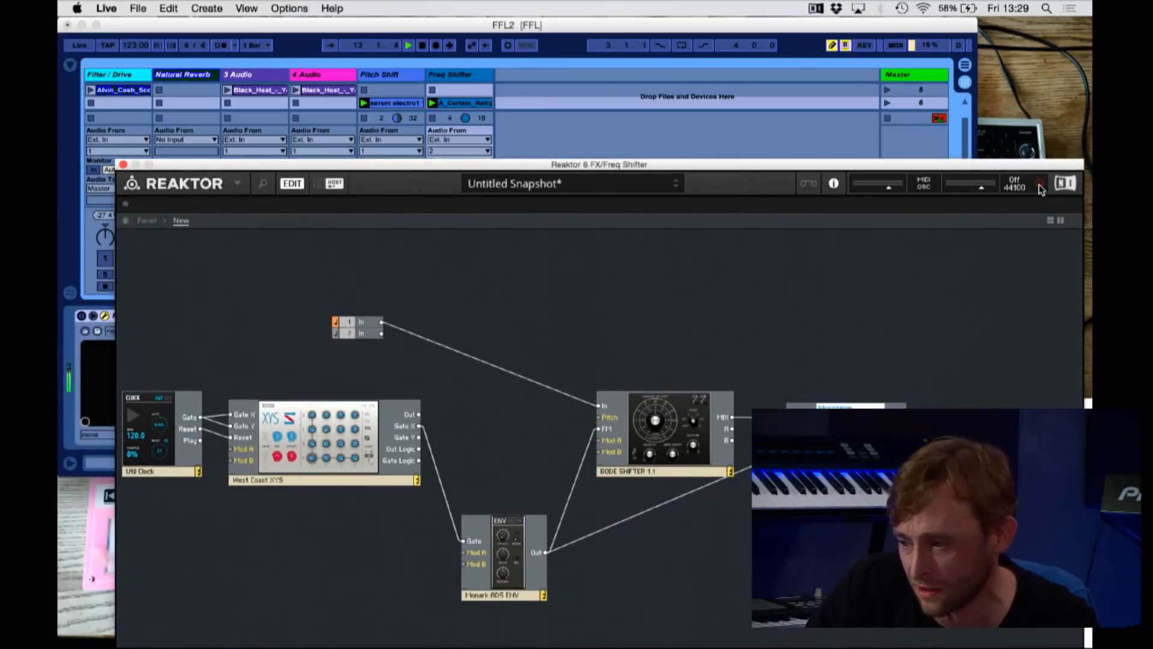
click(122, 164)
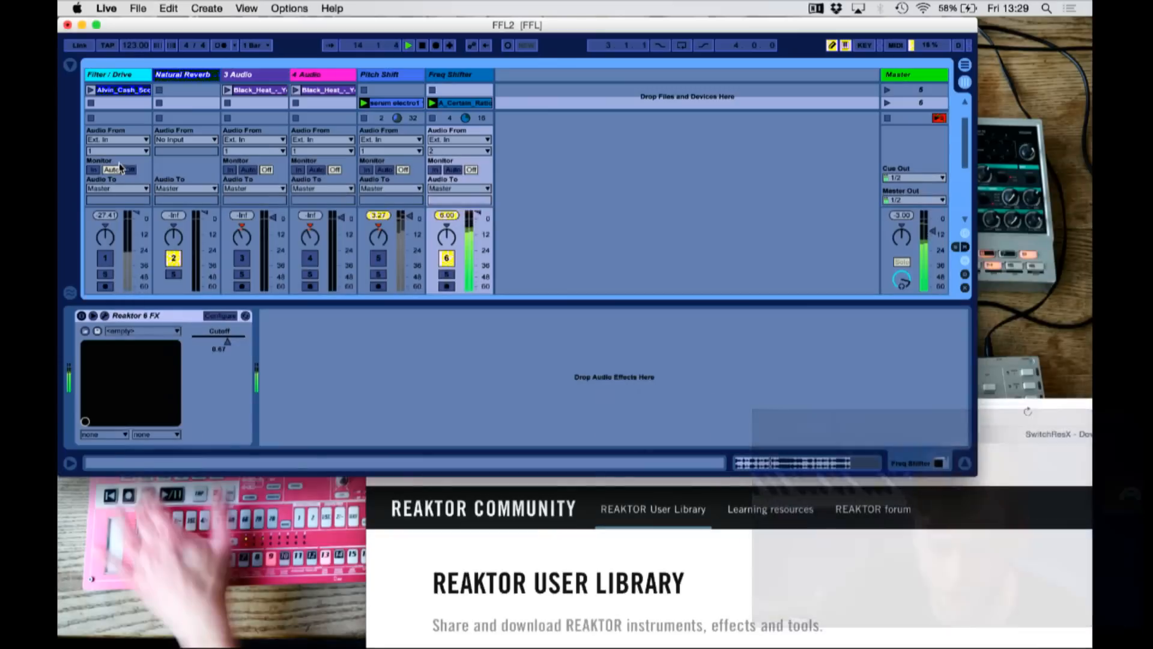
click(84, 326)
click(81, 316)
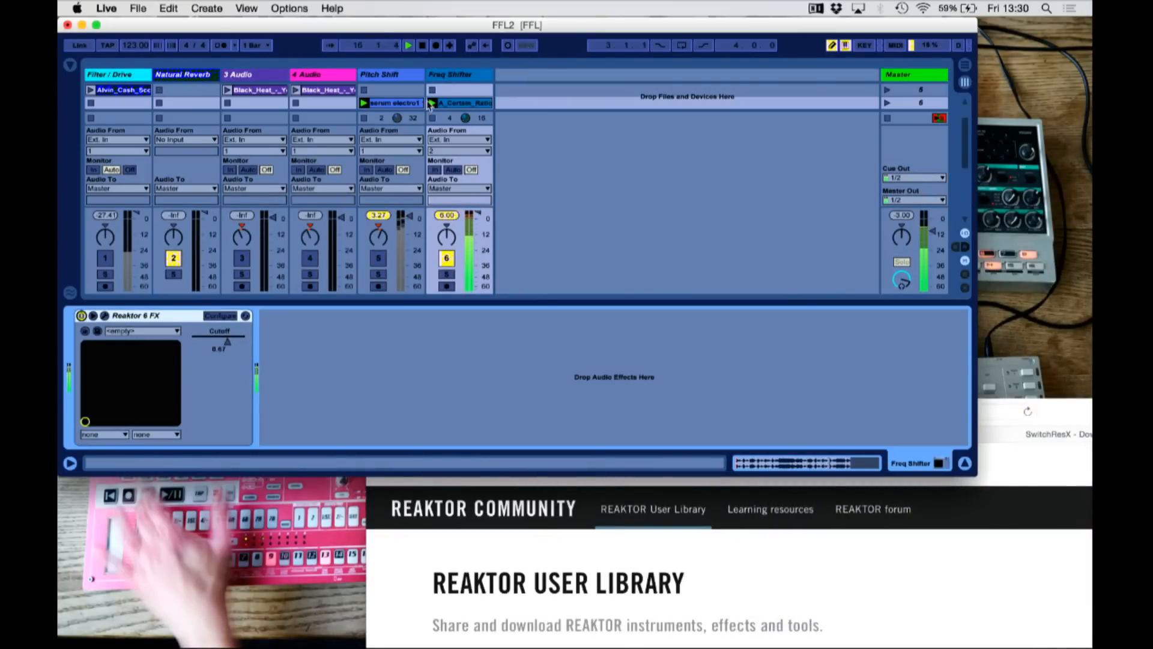
click(105, 316)
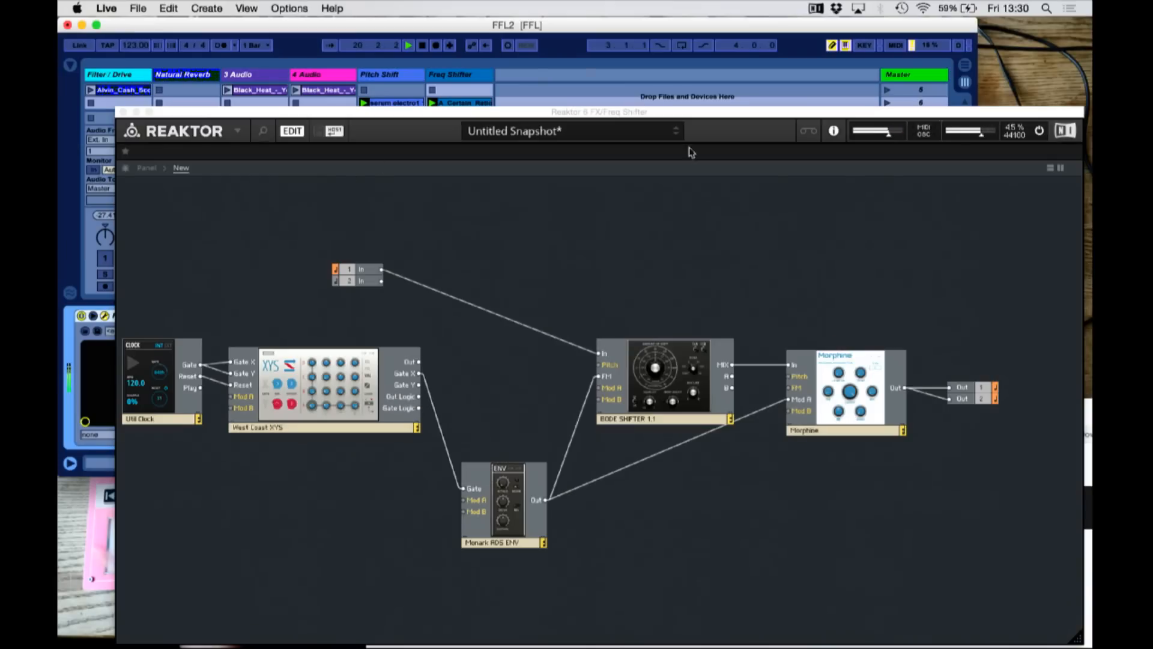
Step: Split the Reaktor editor horizontally, showing the full block panels above the structure view
click(1049, 170)
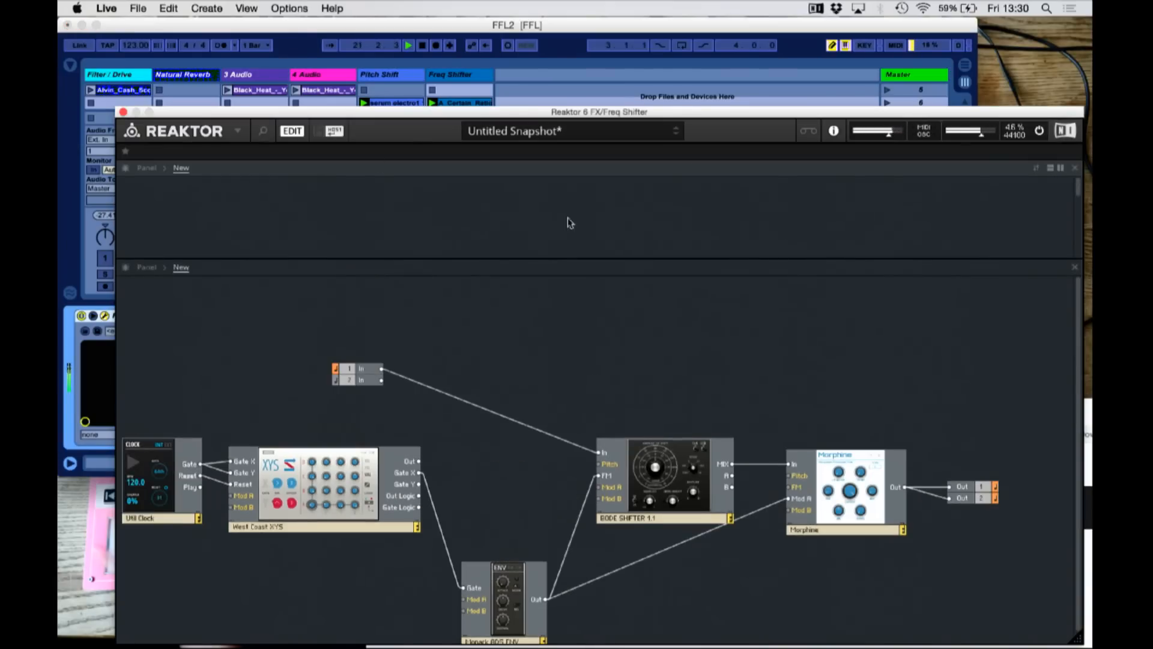
click(144, 169)
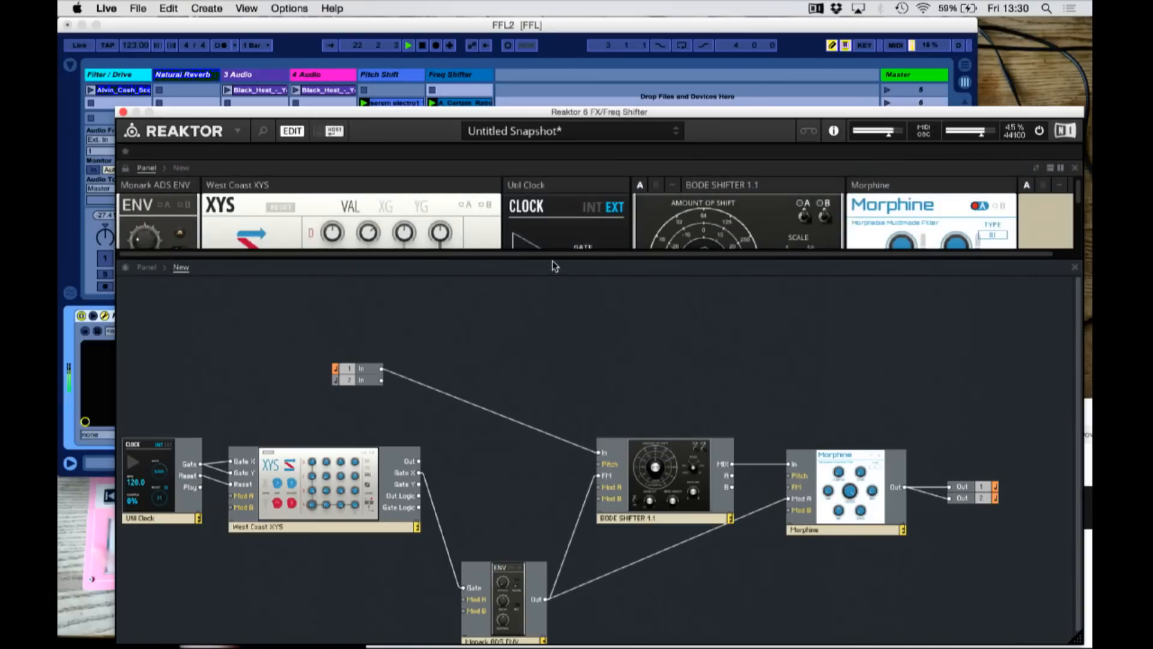
drag(552, 258, 549, 400)
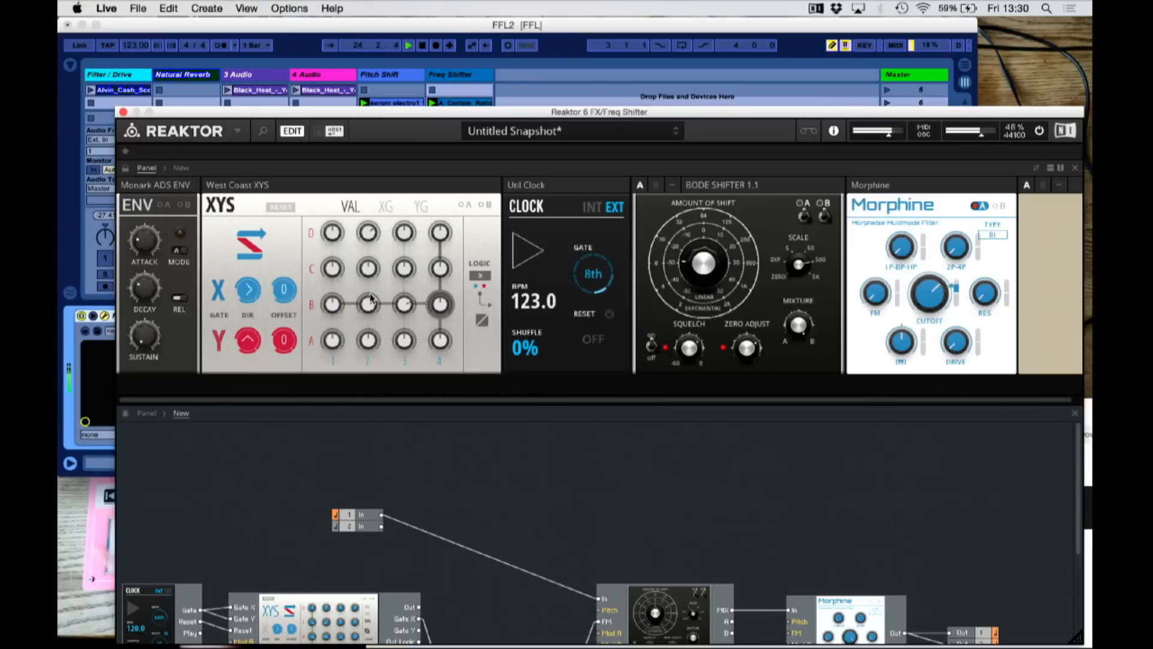
Step: Disable XG gate steps D1, D4, C2, B1, A2 and A4 on the West Coast XYS sequencer
click(386, 207)
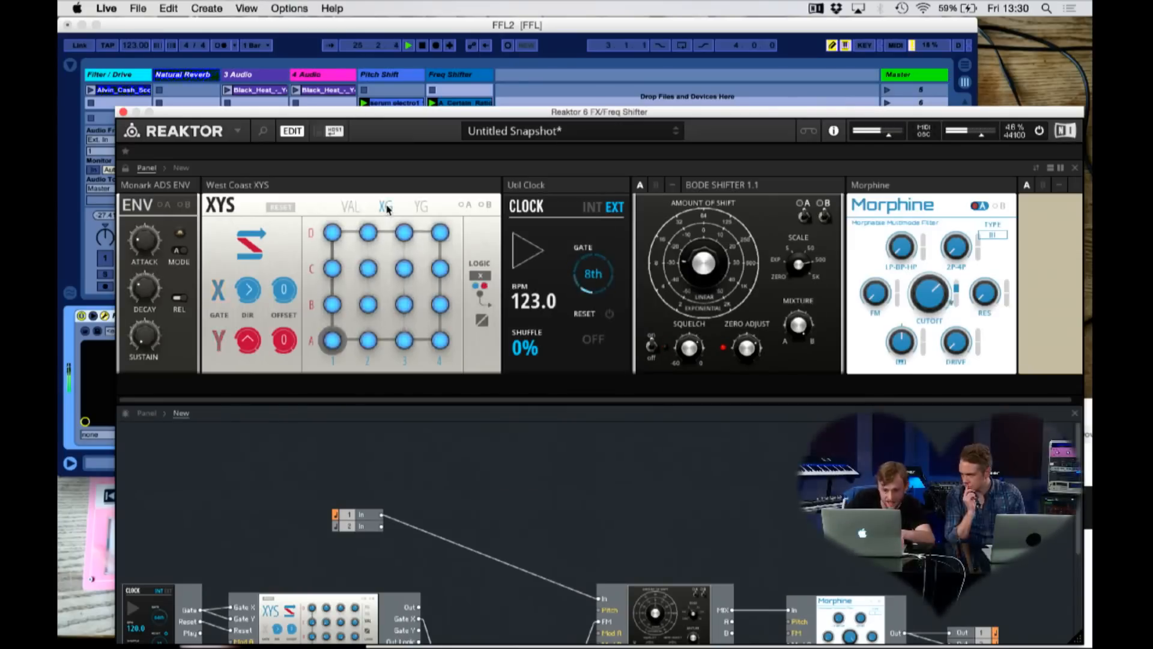
click(439, 341)
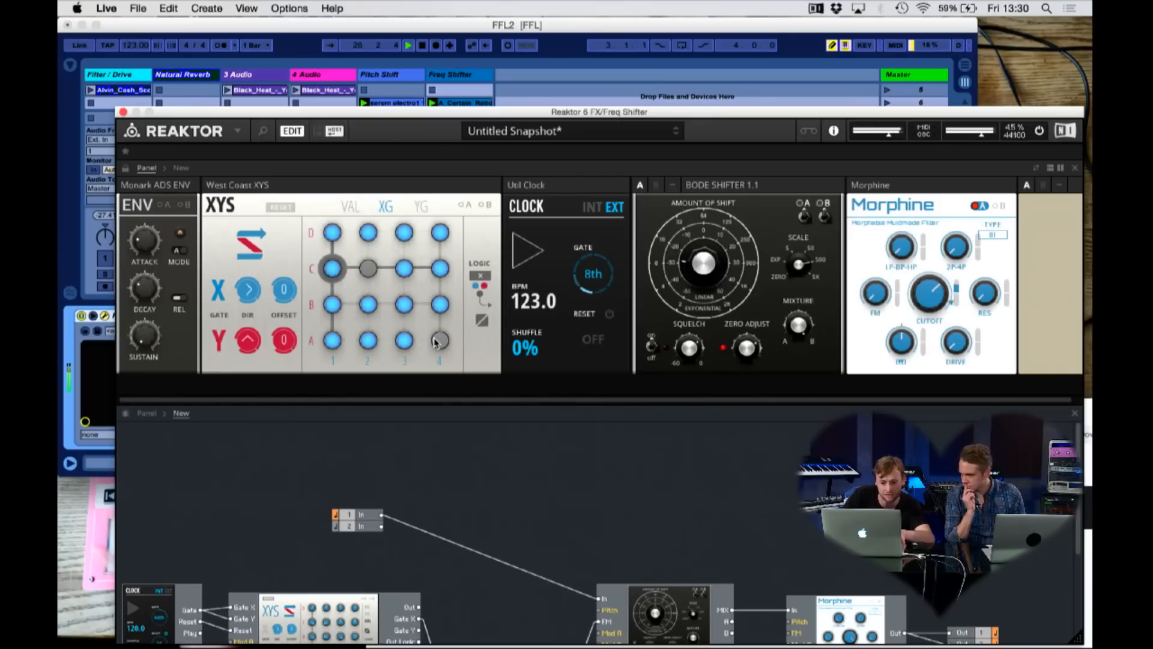
click(440, 233)
click(331, 306)
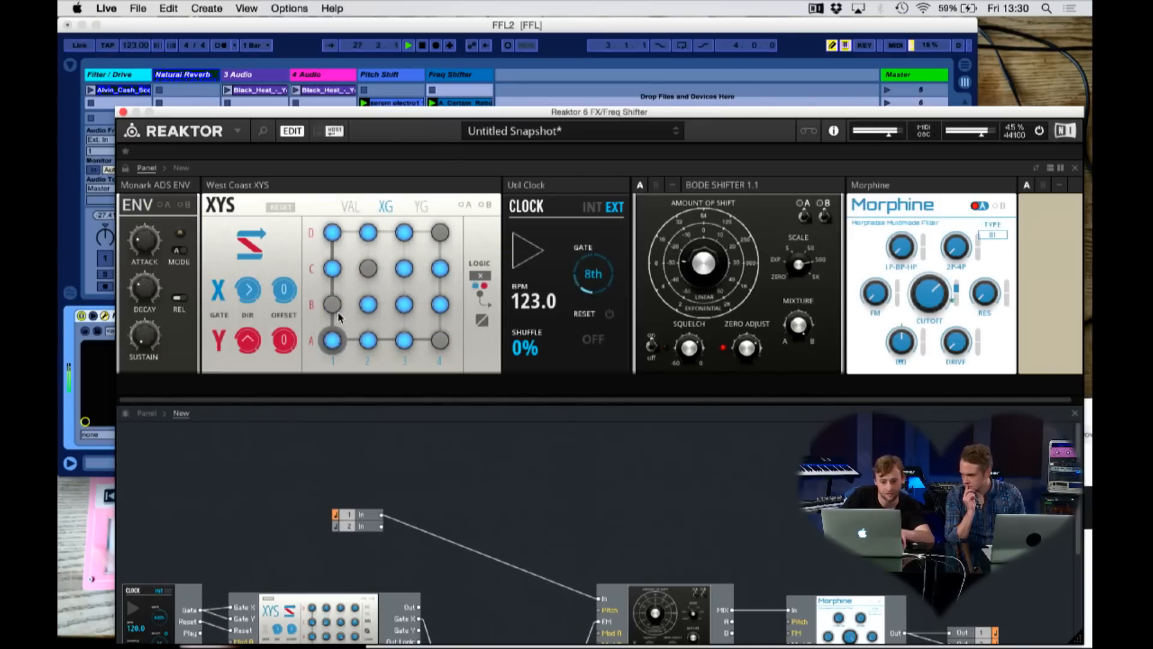
click(332, 233)
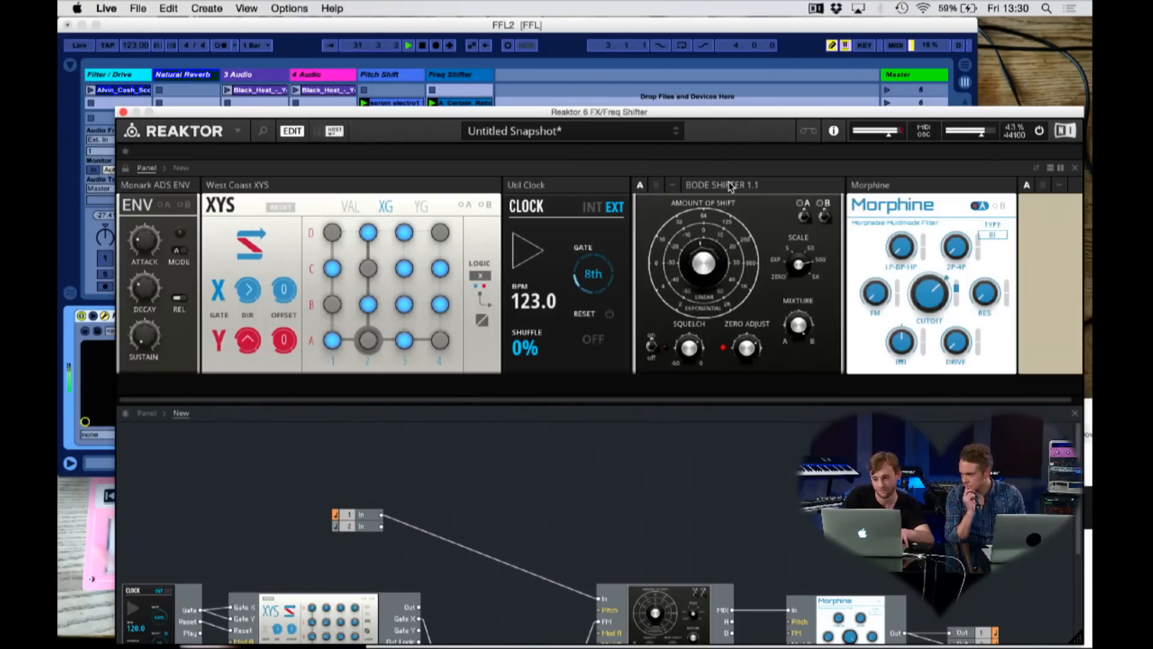
Step: Raise the Morphine filter's cutoff, bring the block wiring into view, and stop playback
drag(934, 290, 930, 262)
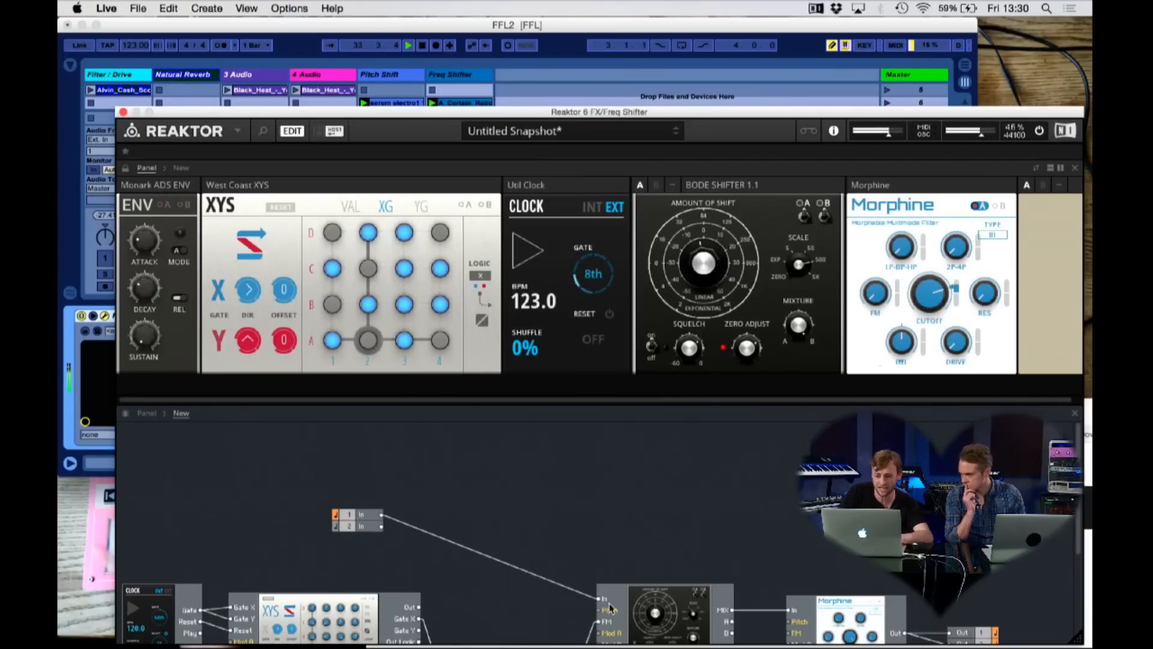
drag(802, 112, 727, 24)
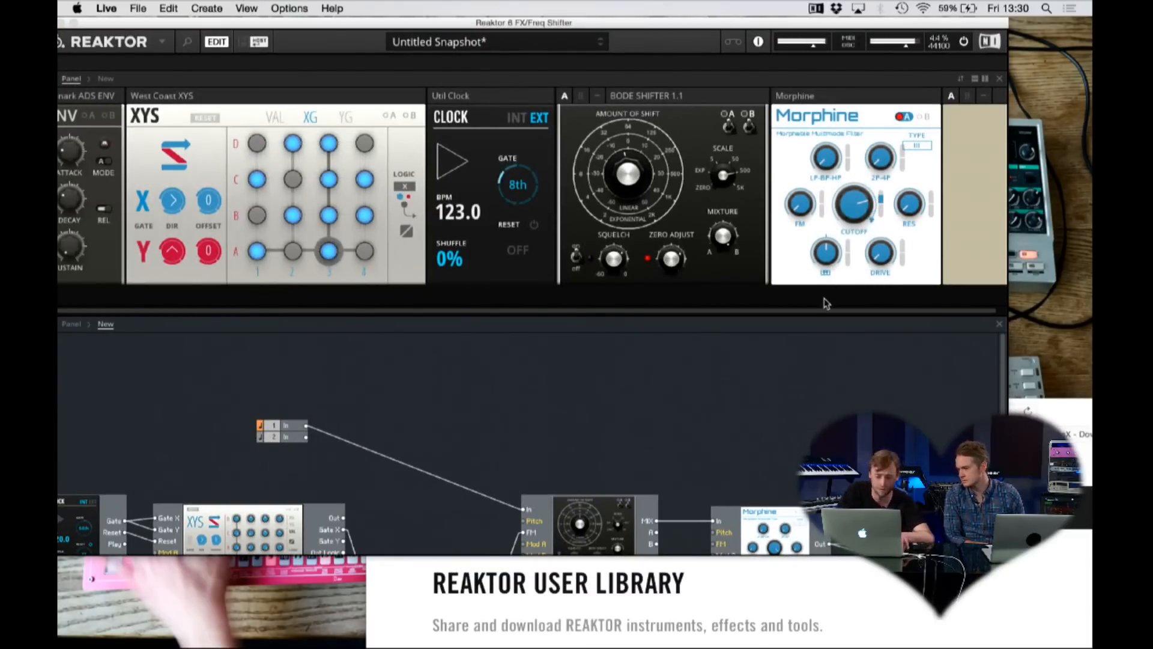
scroll(628, 492, down, 5)
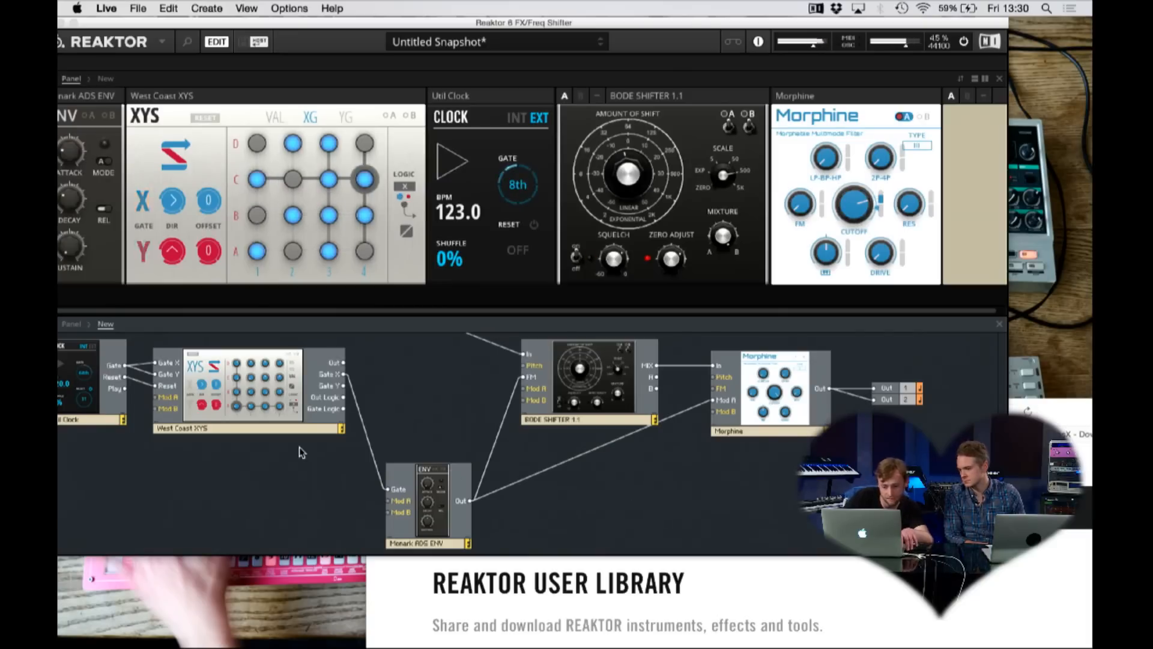
key(space)
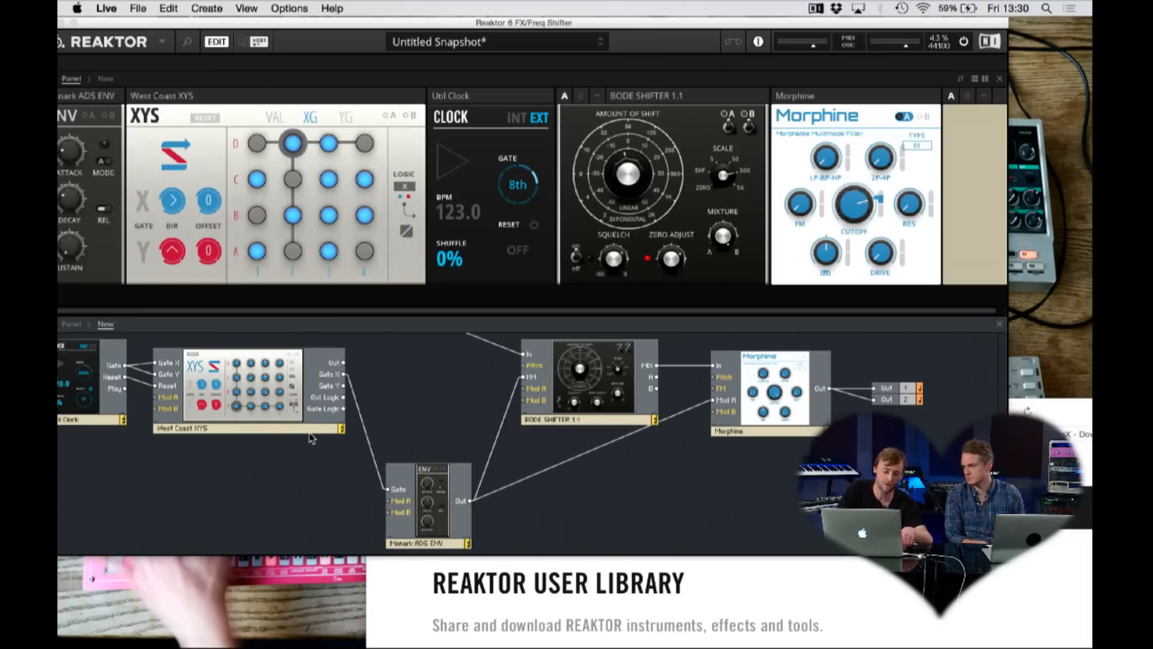
Step: Duplicate the Monark ADS ENV block and wire it from XYS Gate Y to Mod A on BODE SHIFTER and Mod B on Morphine
click(268, 429)
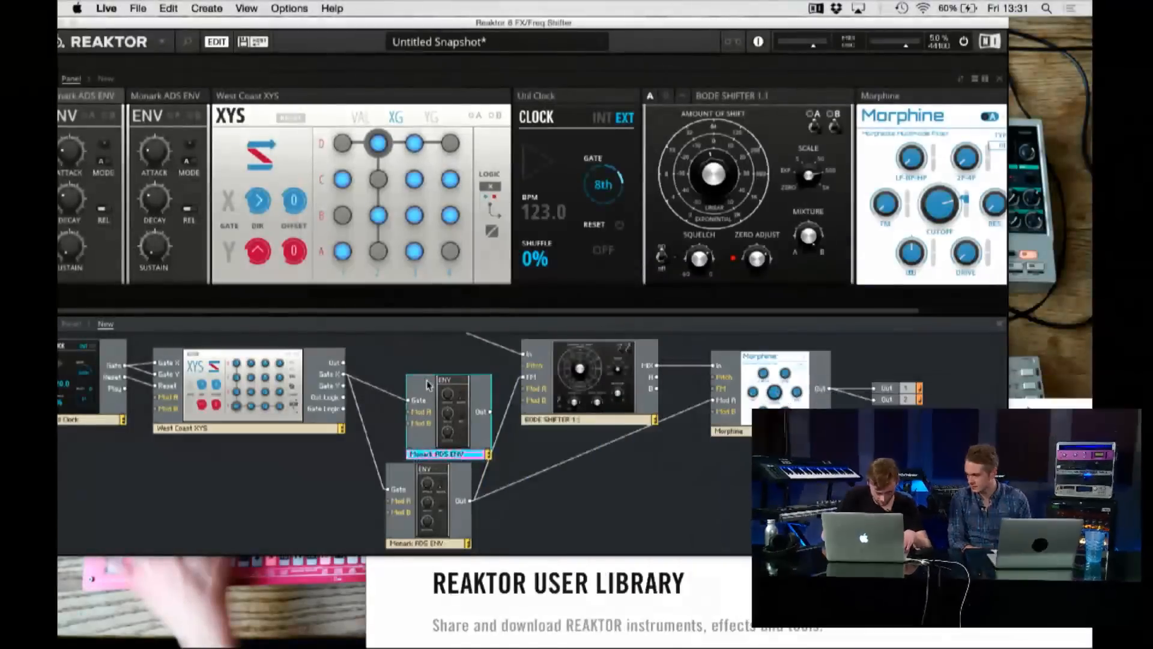
click(419, 368)
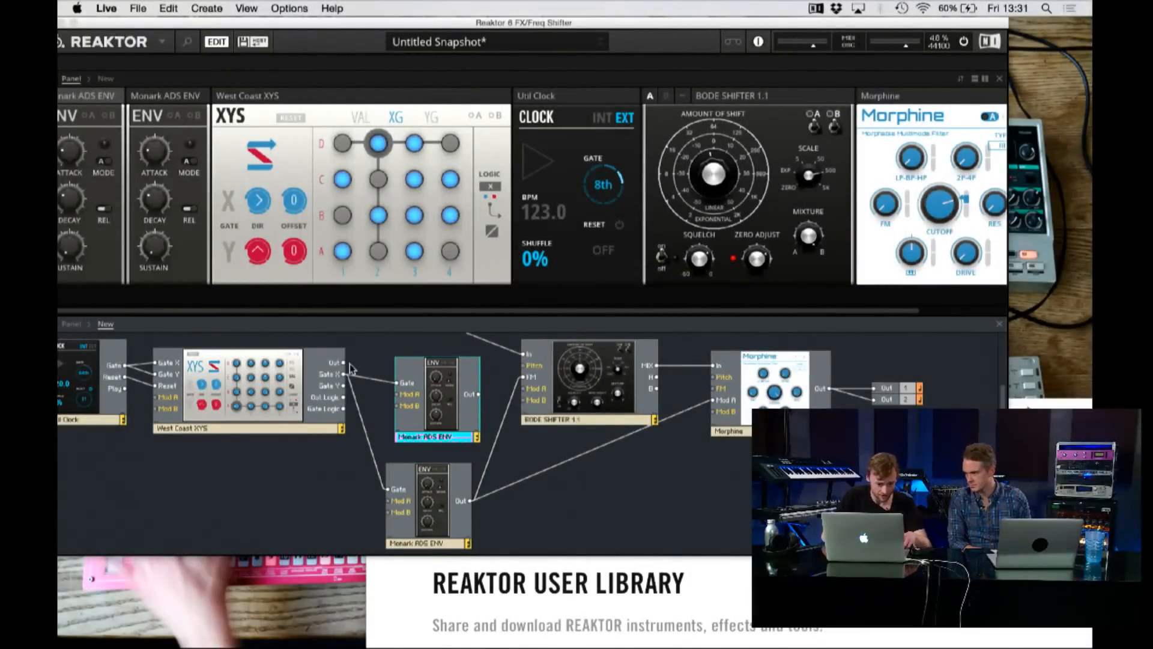
drag(401, 382, 402, 382)
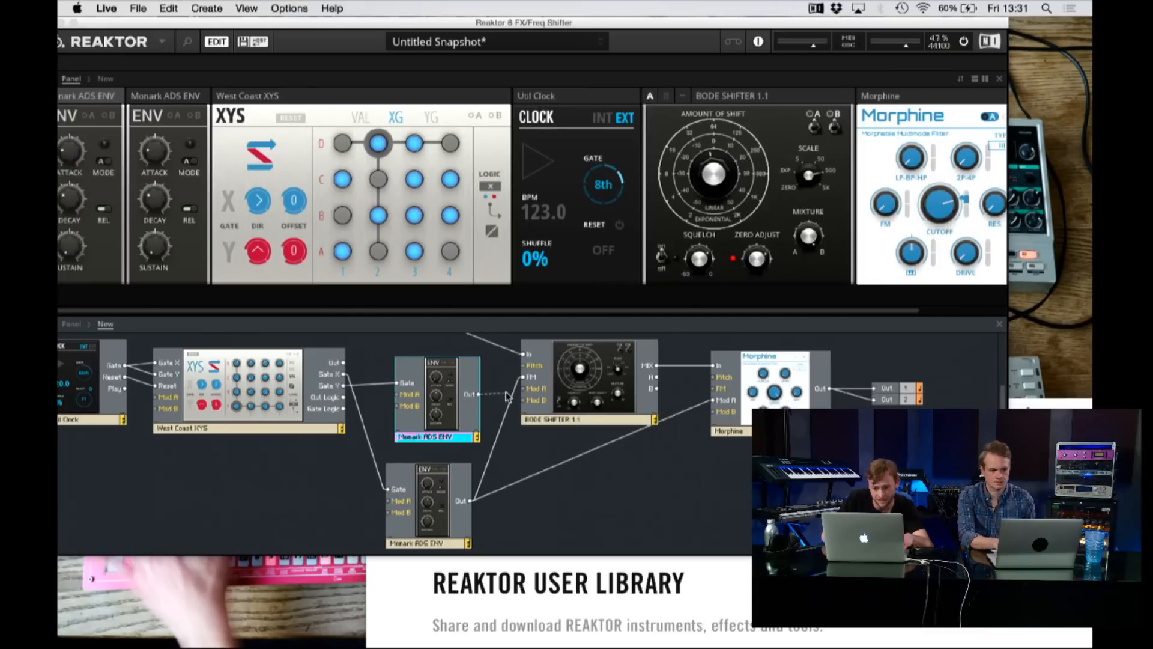
drag(520, 392, 719, 412)
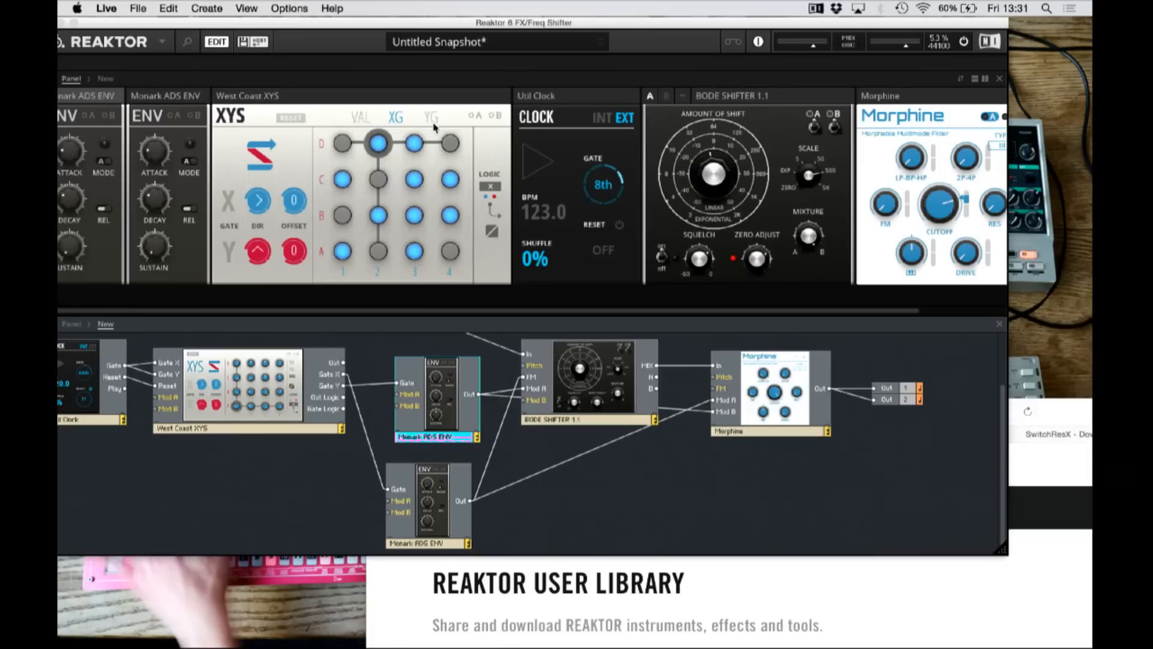
Step: Disable YG gate steps D4, C1, B4 and A2 on XYS and switch its stepping pattern from horizontal to vertical
click(430, 117)
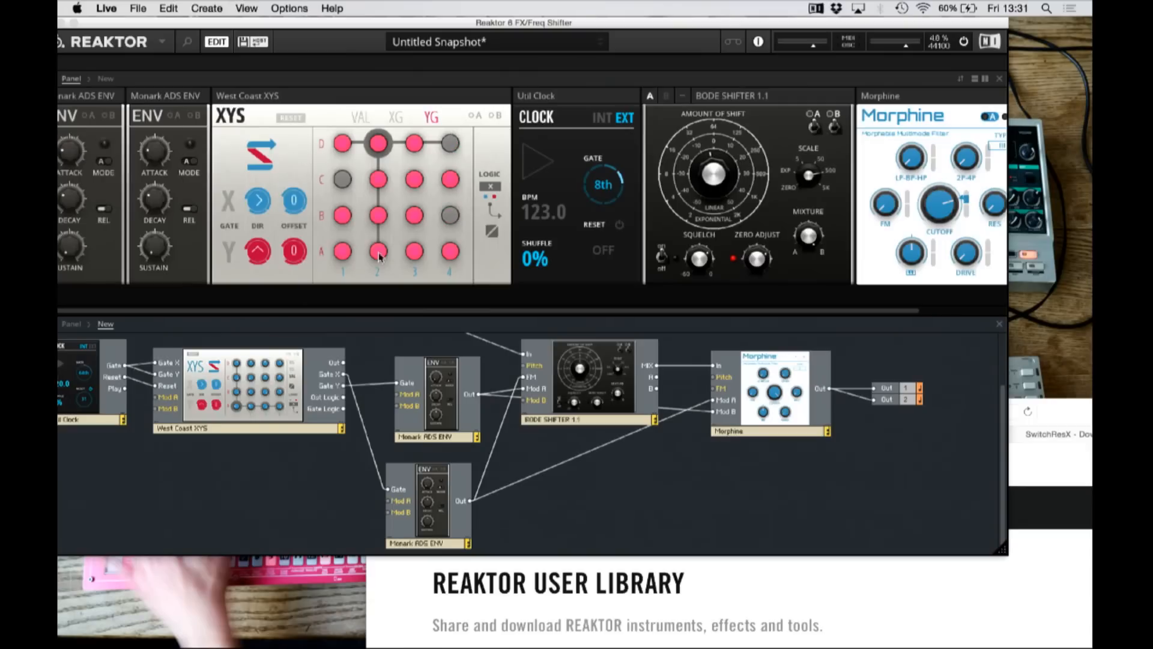
click(265, 155)
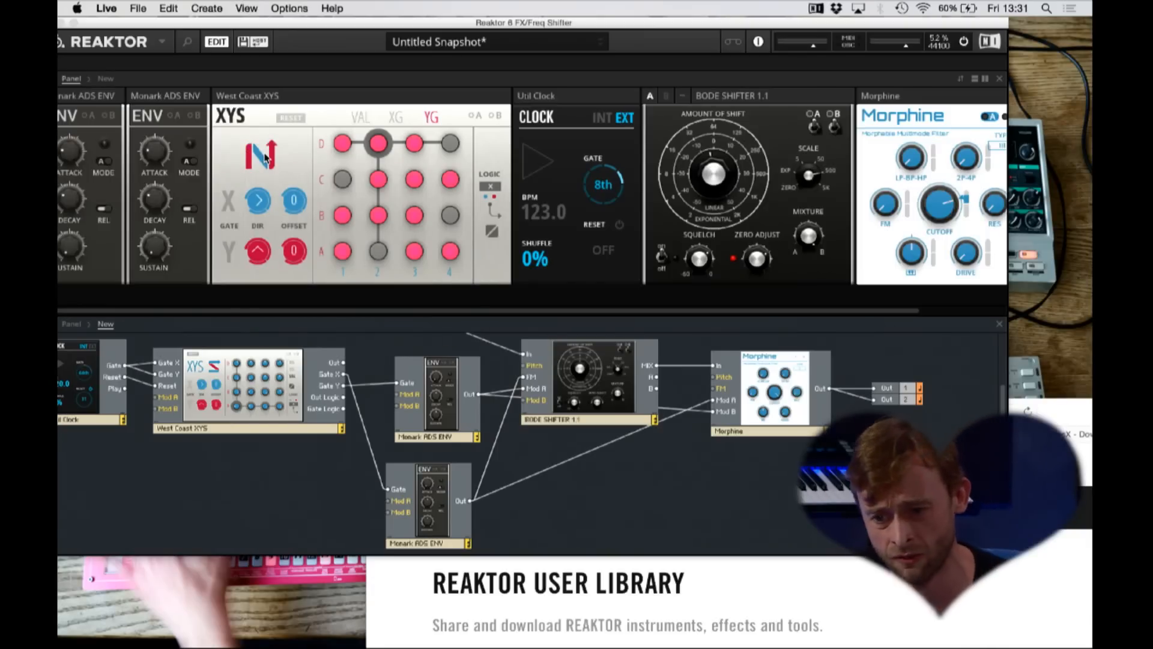
Step: Start playback, set the Util Clock's gate to 16th, and show the BODE SHIFTER's modulation A amounts
key(space)
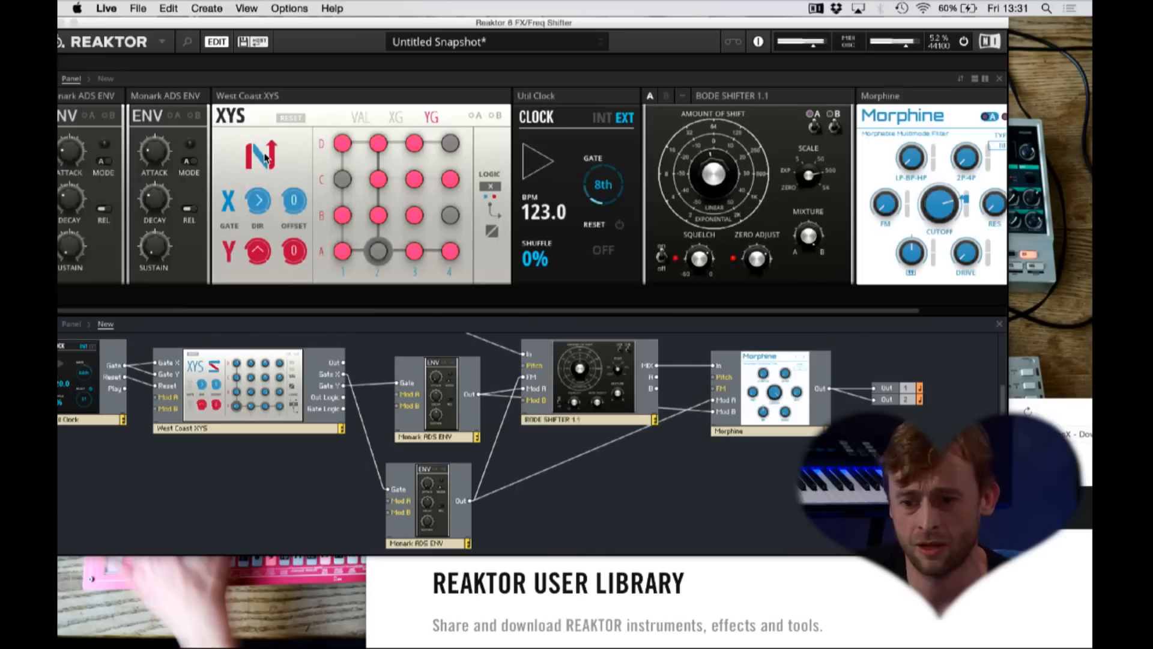
drag(605, 174, 598, 155)
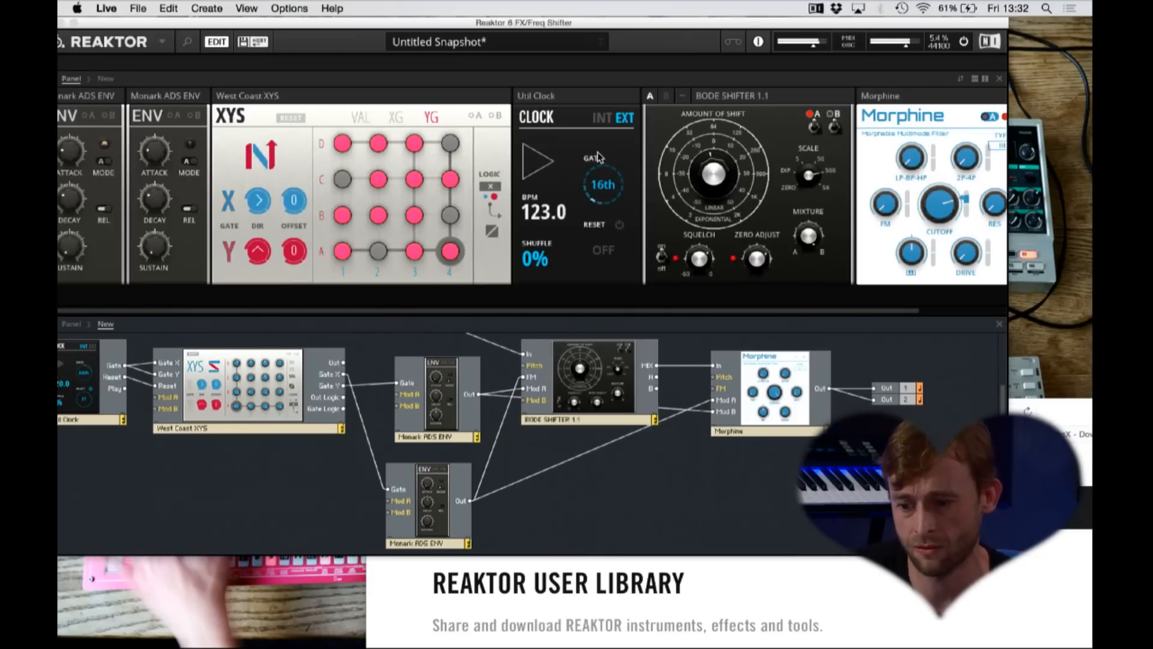
click(817, 114)
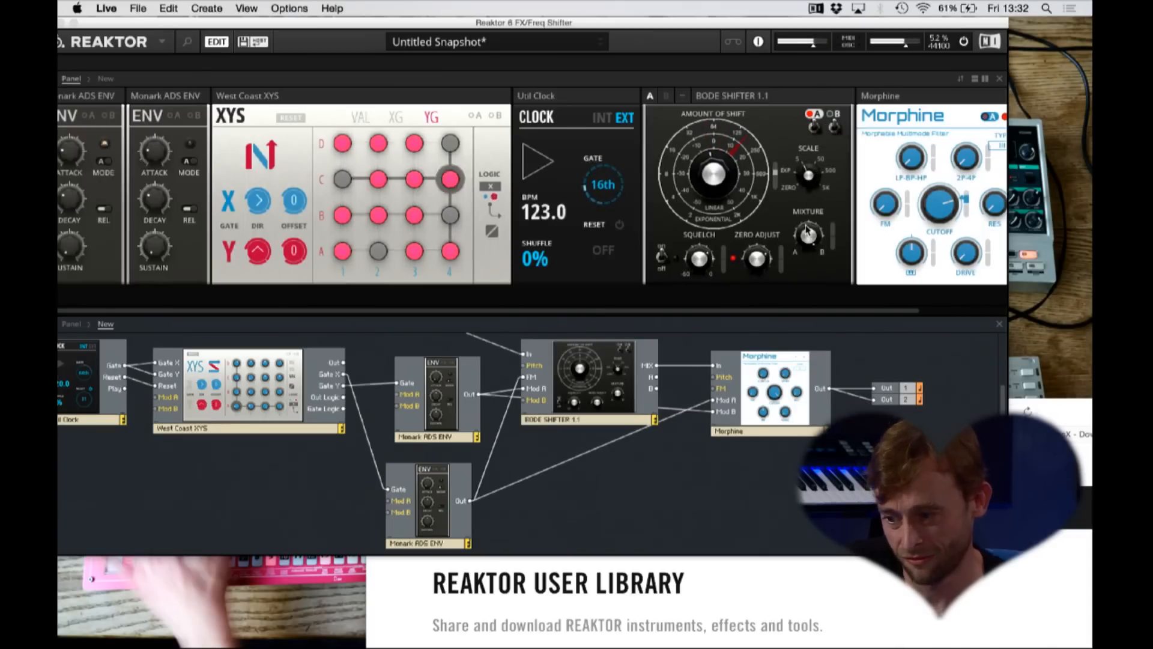
Step: Adjust the Morphine filter's cutoff and FM amount, and connect the lower Monark ADS ENV's output to its FM input
drag(931, 204, 923, 222)
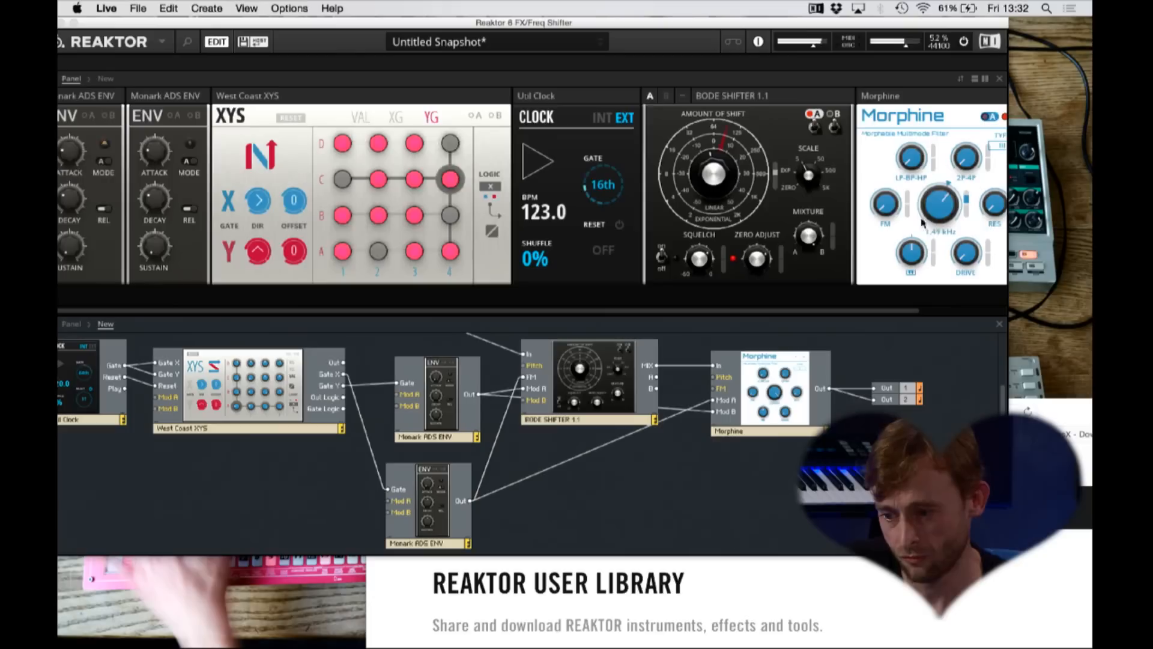
drag(783, 312, 933, 318)
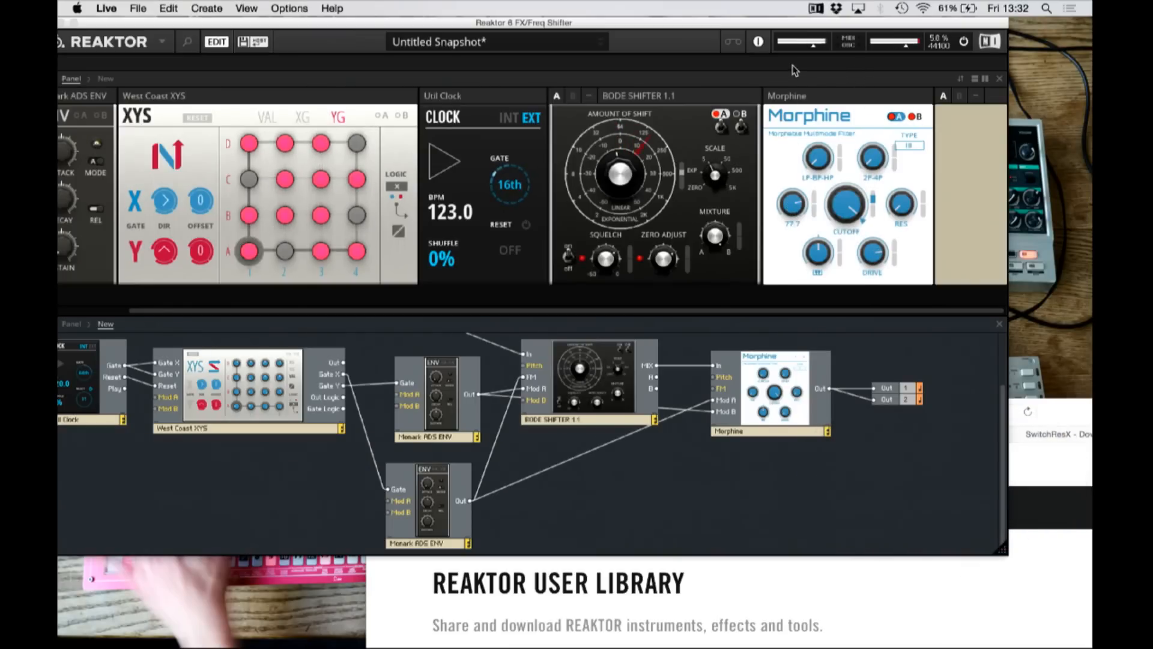
drag(469, 501, 715, 392)
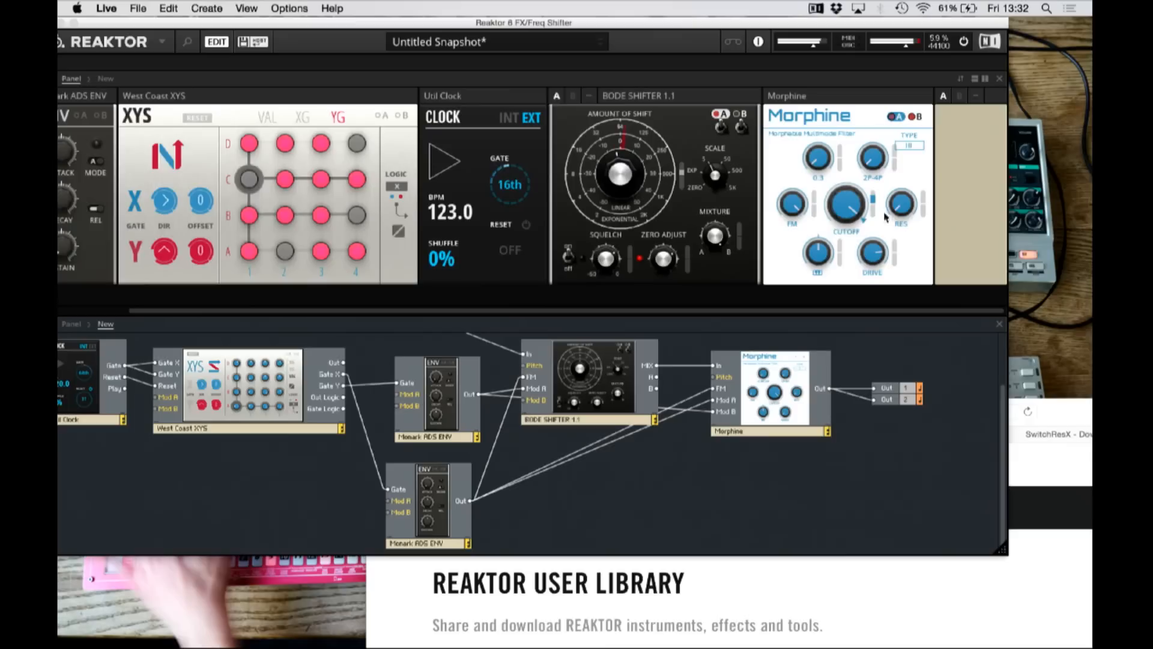
Step: Connect the XYS block's Out to Morphine's FM input and raise the filter's FM amount, showing its modulation B view
click(913, 116)
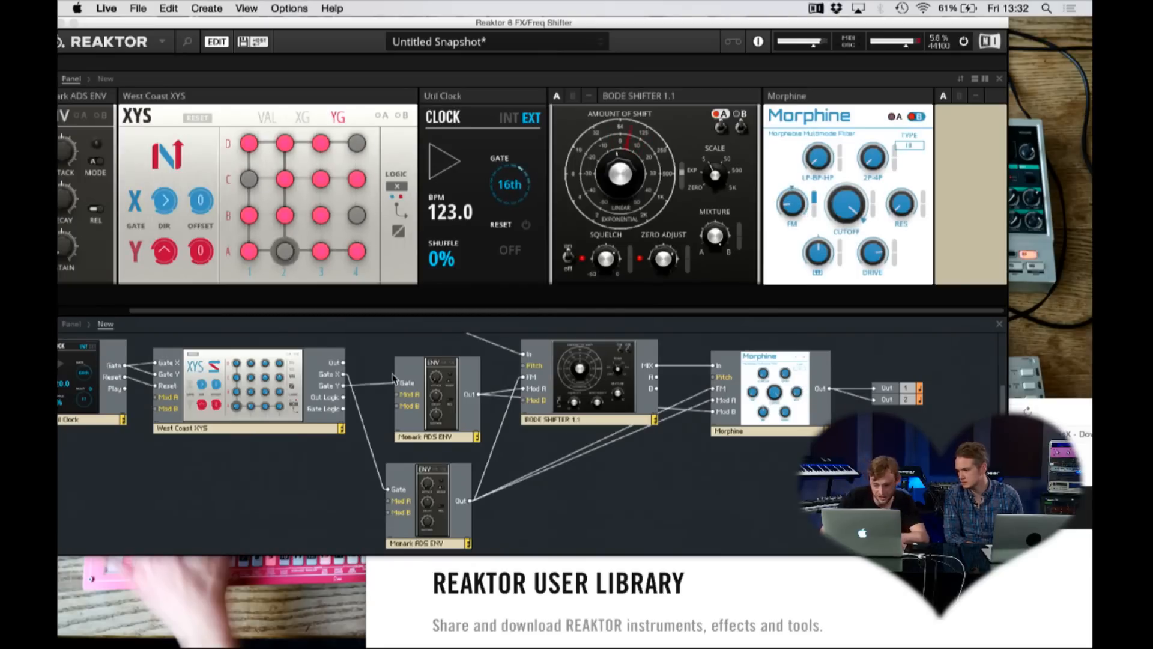
drag(340, 362, 716, 390)
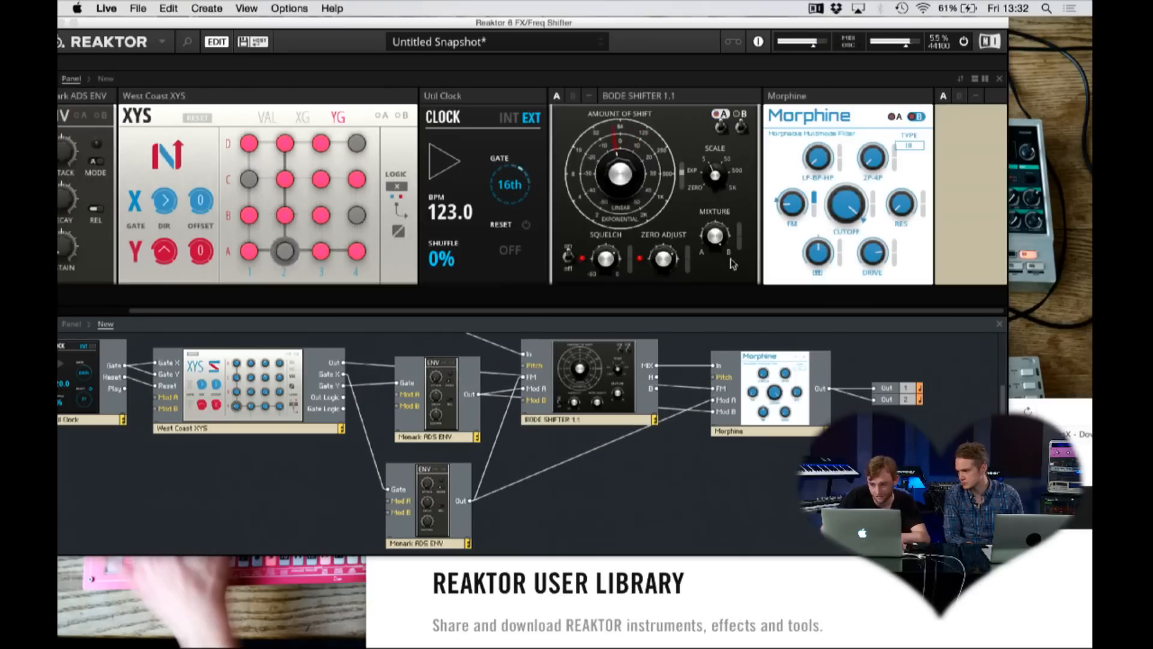
drag(788, 205, 786, 77)
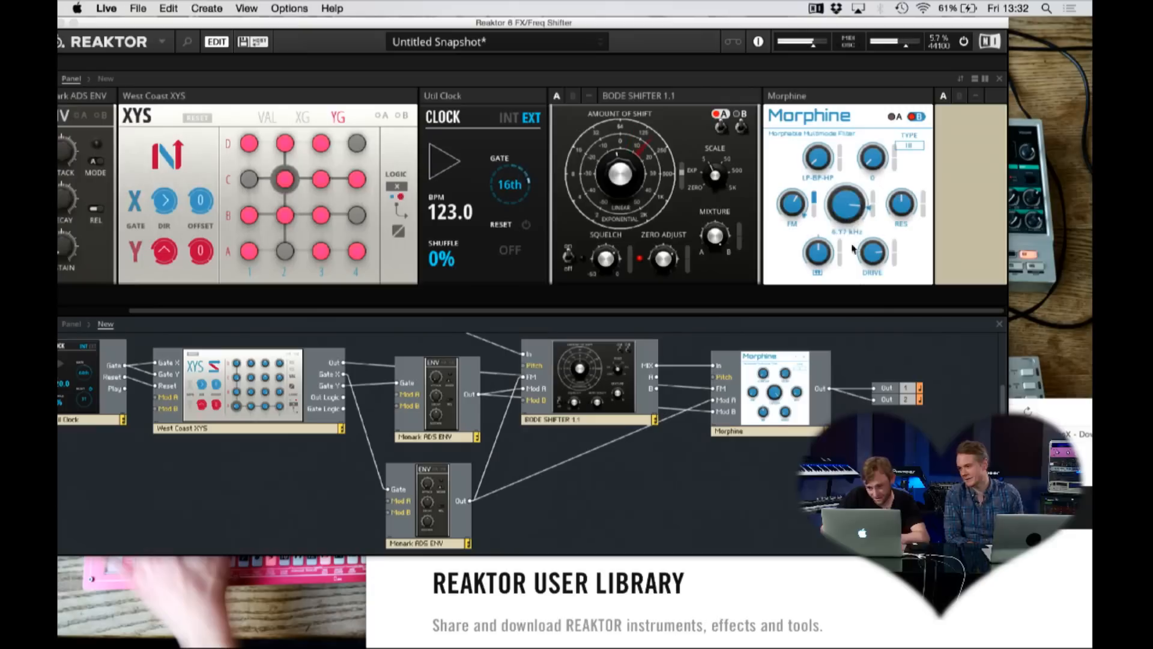
key(space)
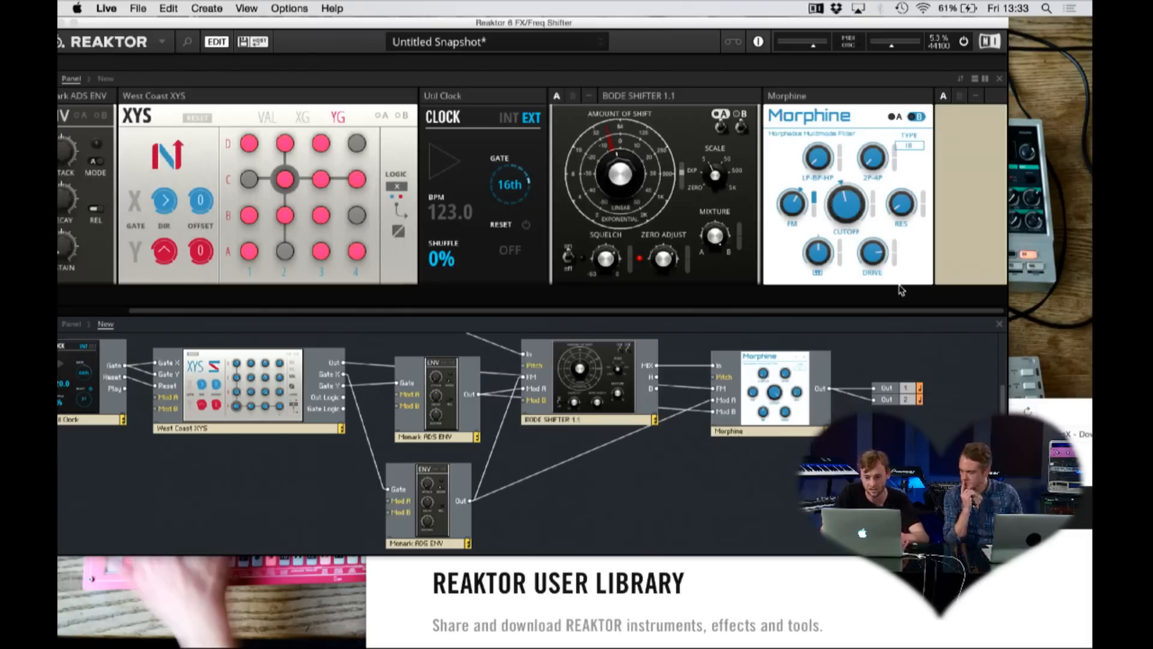
key(space)
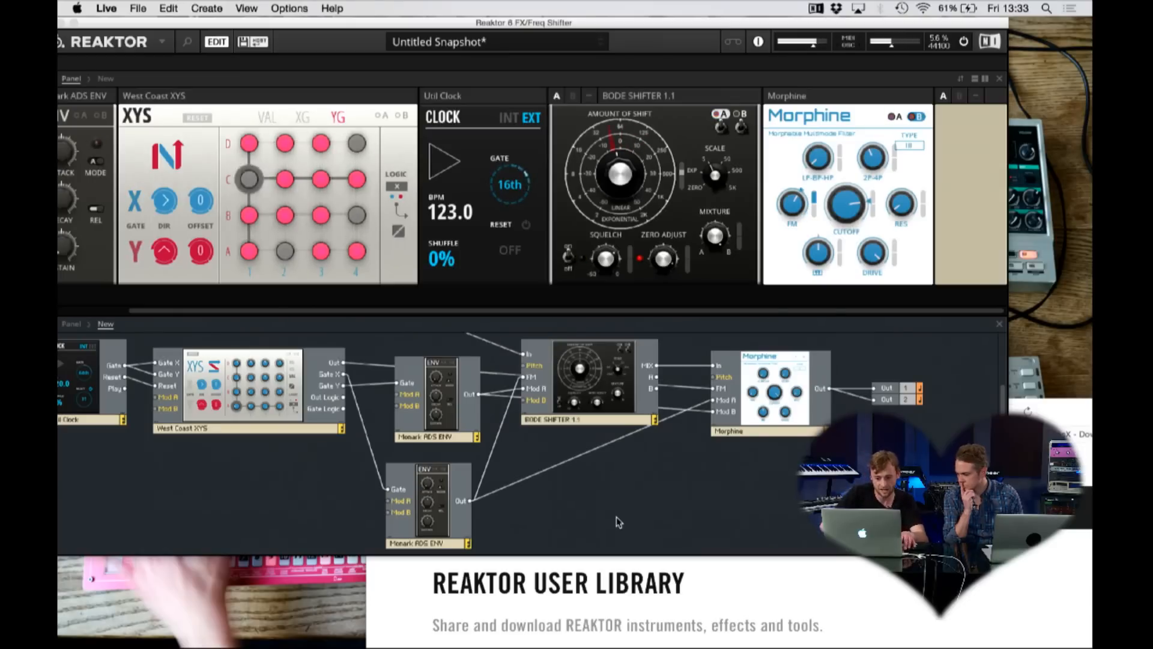
Step: Move the Alvin_Cash clip from the Filter/Drive track to scene 7 of the Freq Shifter track in Live and launch it
drag(152, 24, 227, 244)
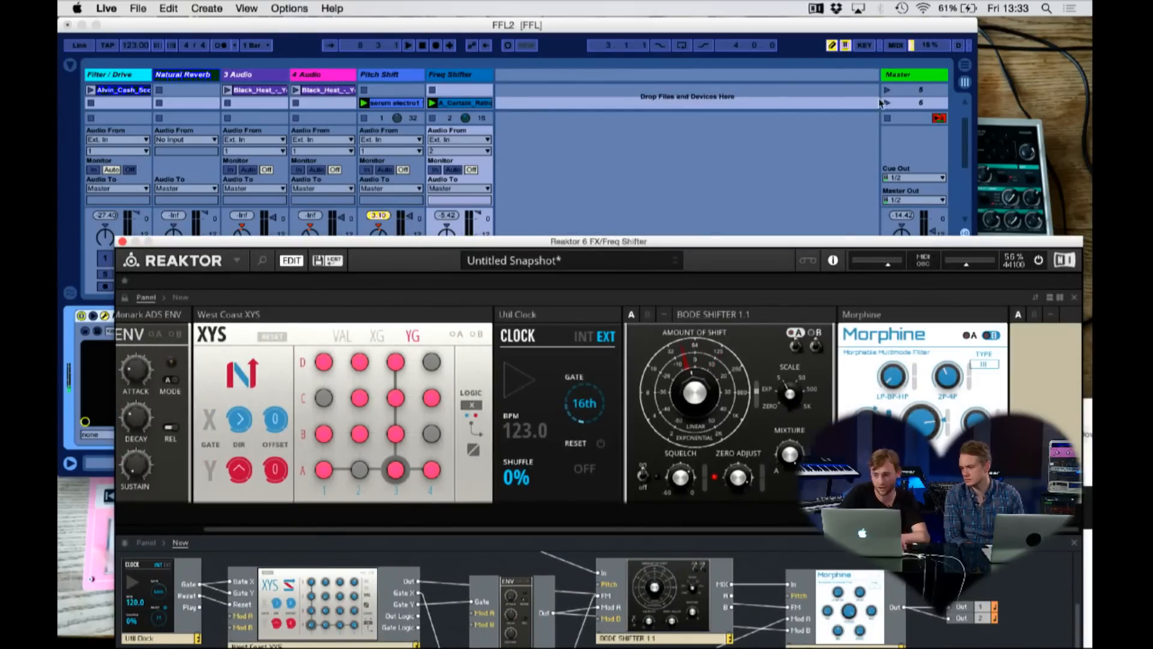
drag(945, 245, 903, 325)
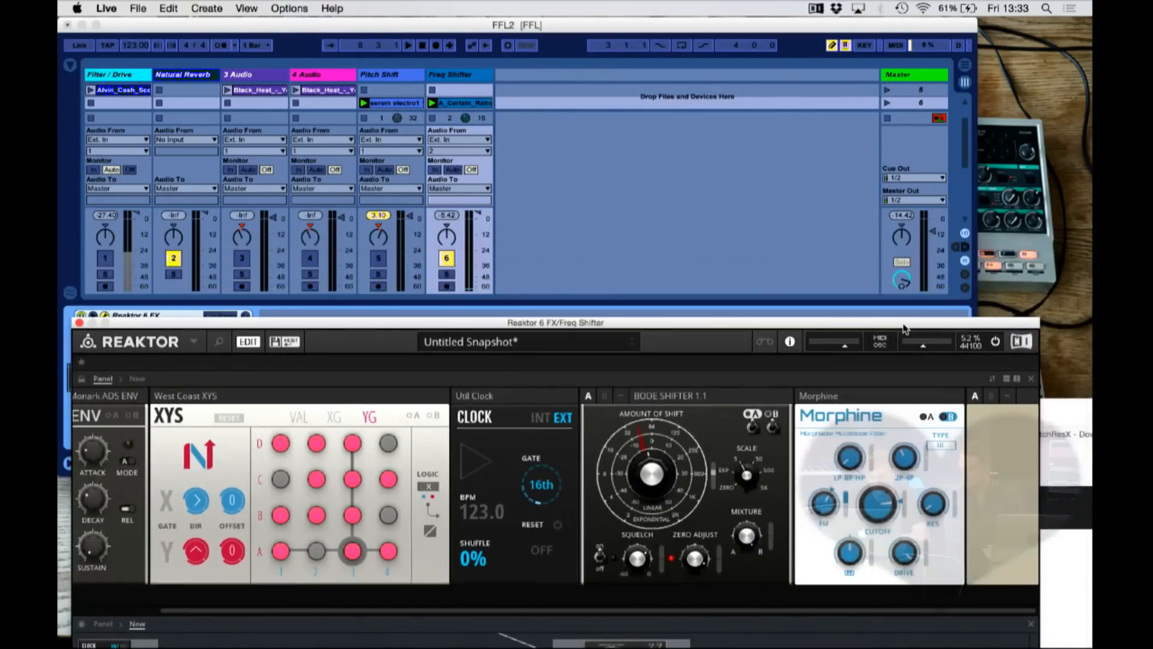
click(965, 234)
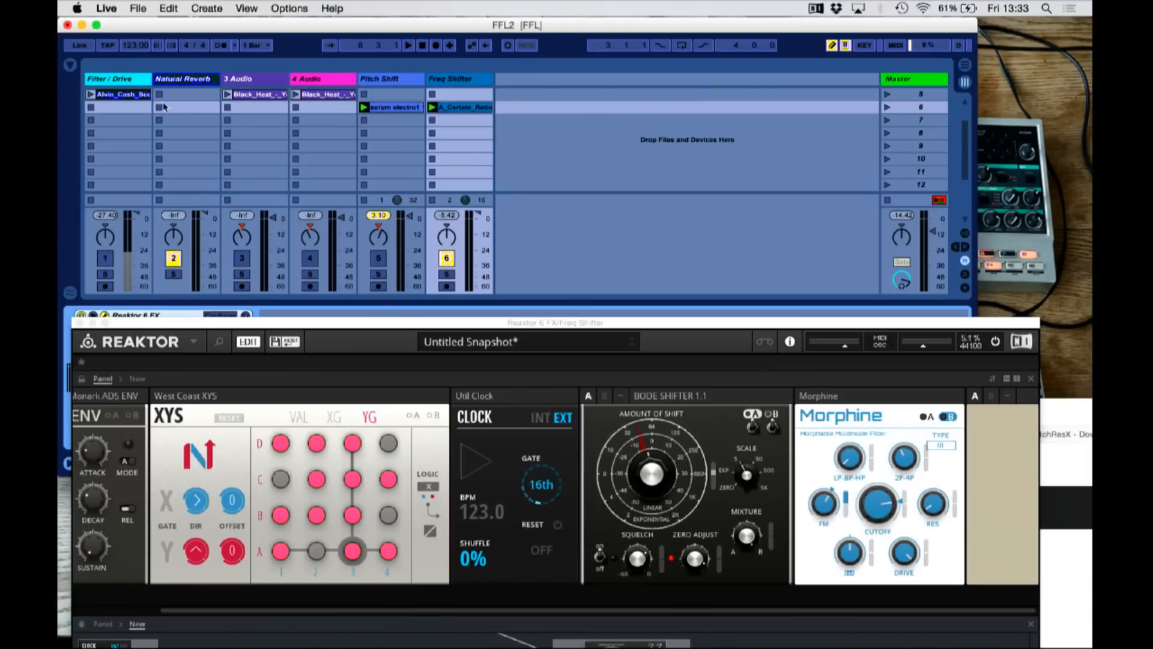
drag(127, 95, 460, 121)
drag(432, 328, 417, 208)
click(431, 124)
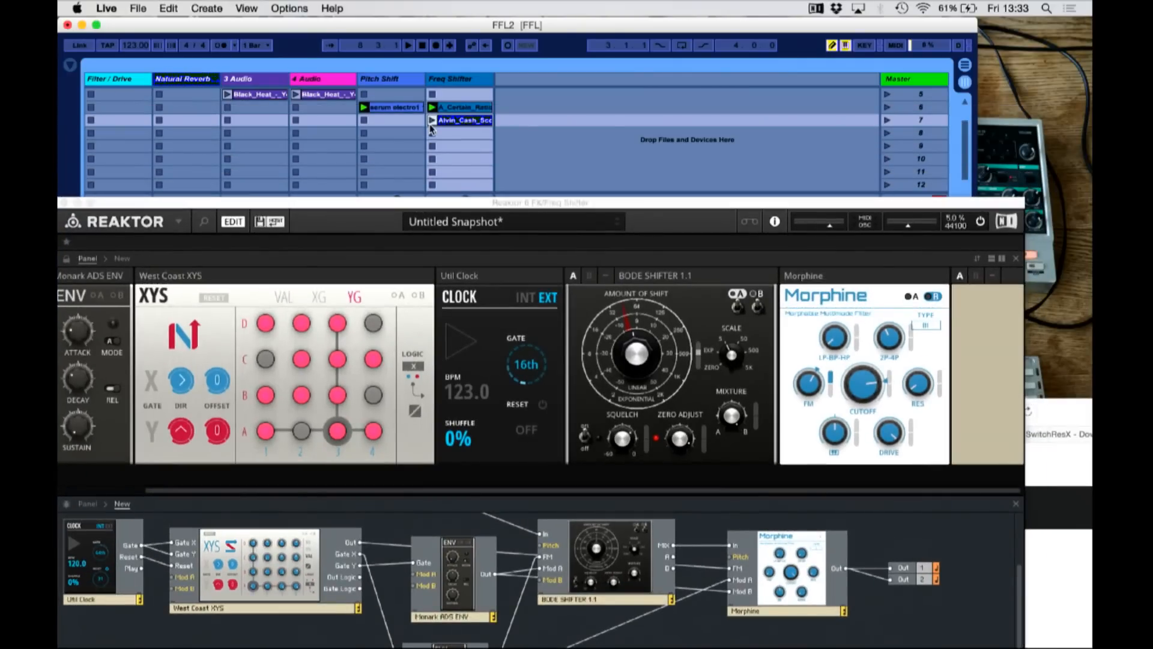
Step: Bring Reaktor fully back into view, fine-tune Morphine's cutoff and slightly raise Reaktor's output level
drag(515, 203, 517, 49)
mouse_move(865, 226)
mouse_down()
mouse_move(866, 399)
mouse_move(860, 234)
mouse_up()
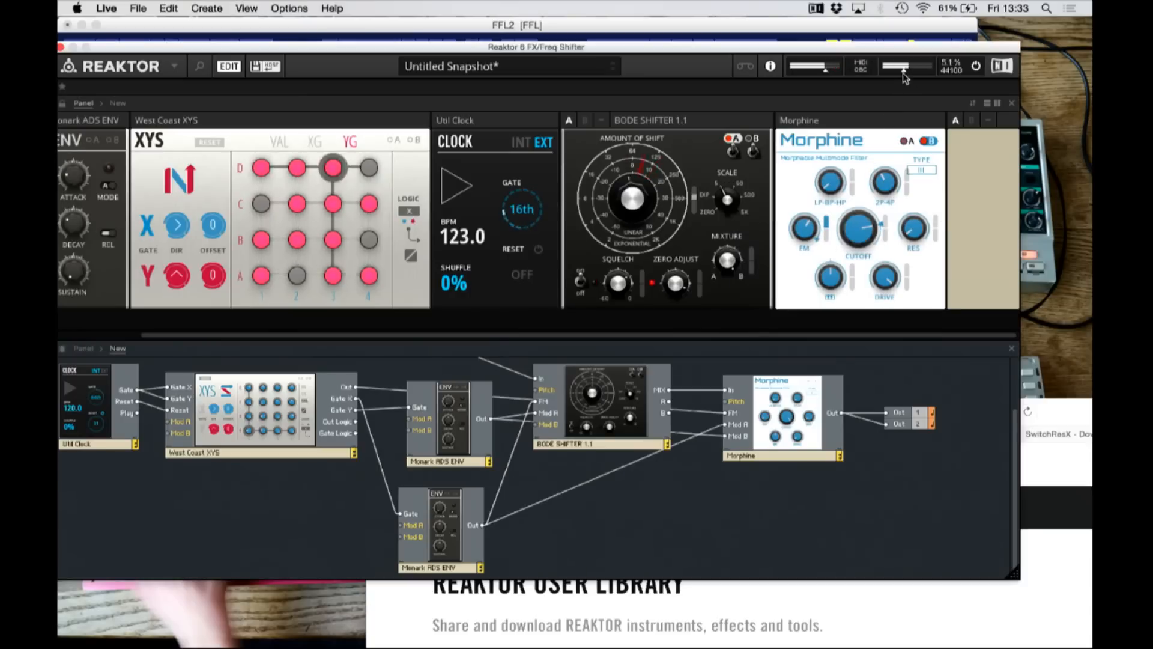
drag(903, 72, 913, 74)
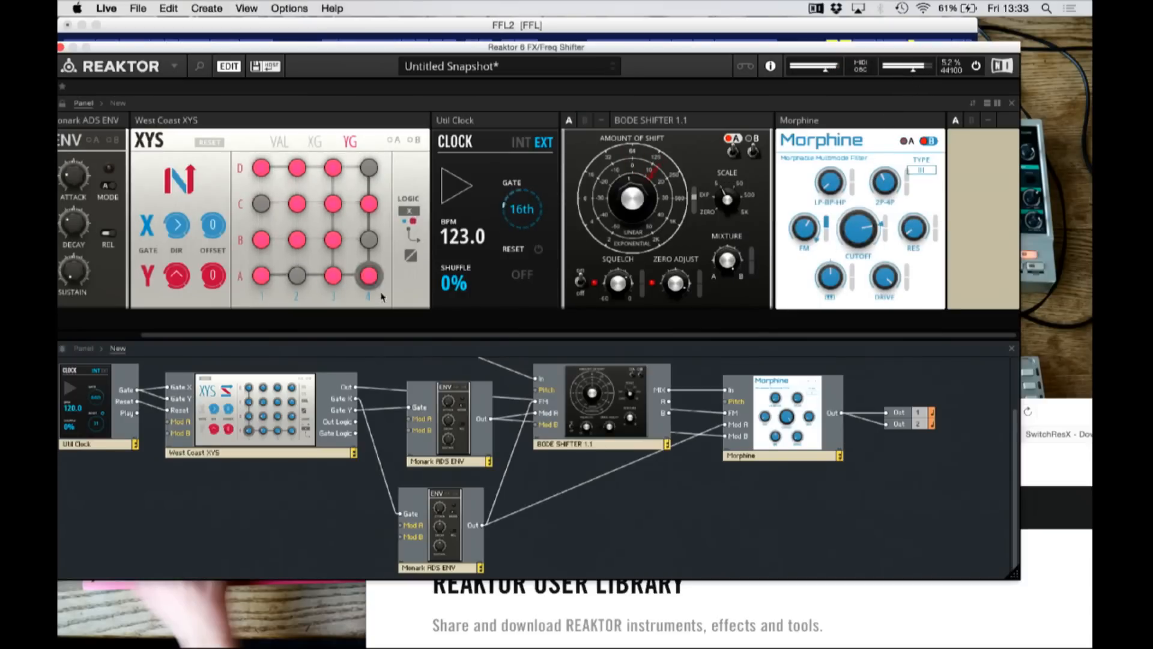
Step: Add the EFX-Rounds Reverb block from the Rounds library folder to the structure, placing it below and beyond the Morphine block
drag(180, 44, 256, 17)
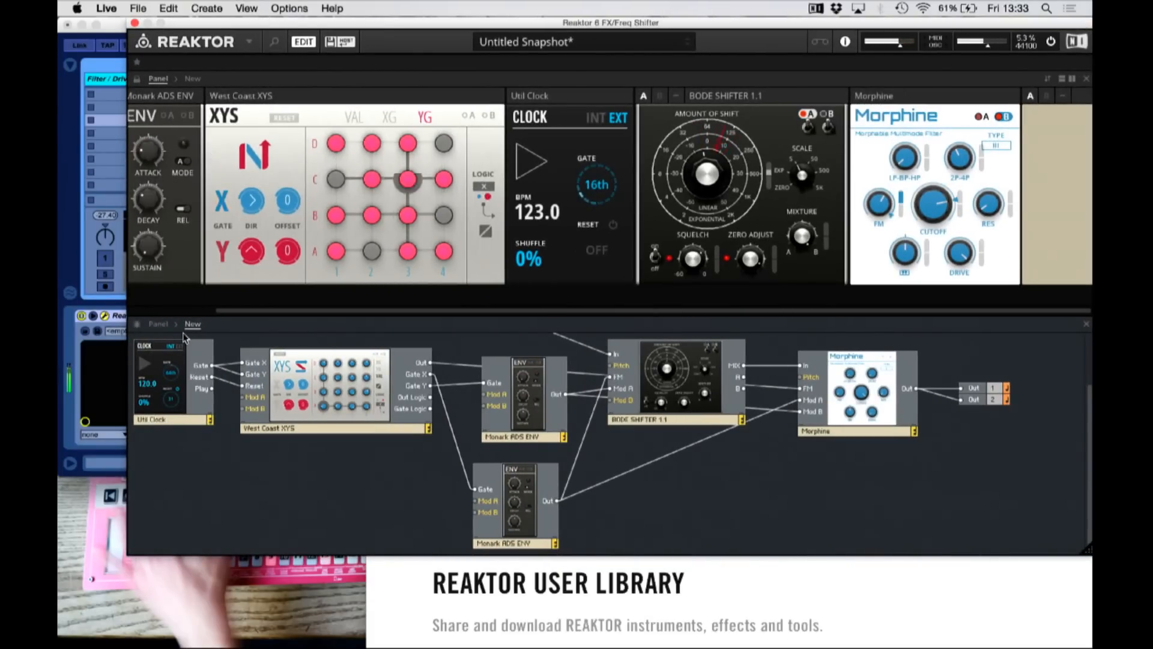
click(274, 41)
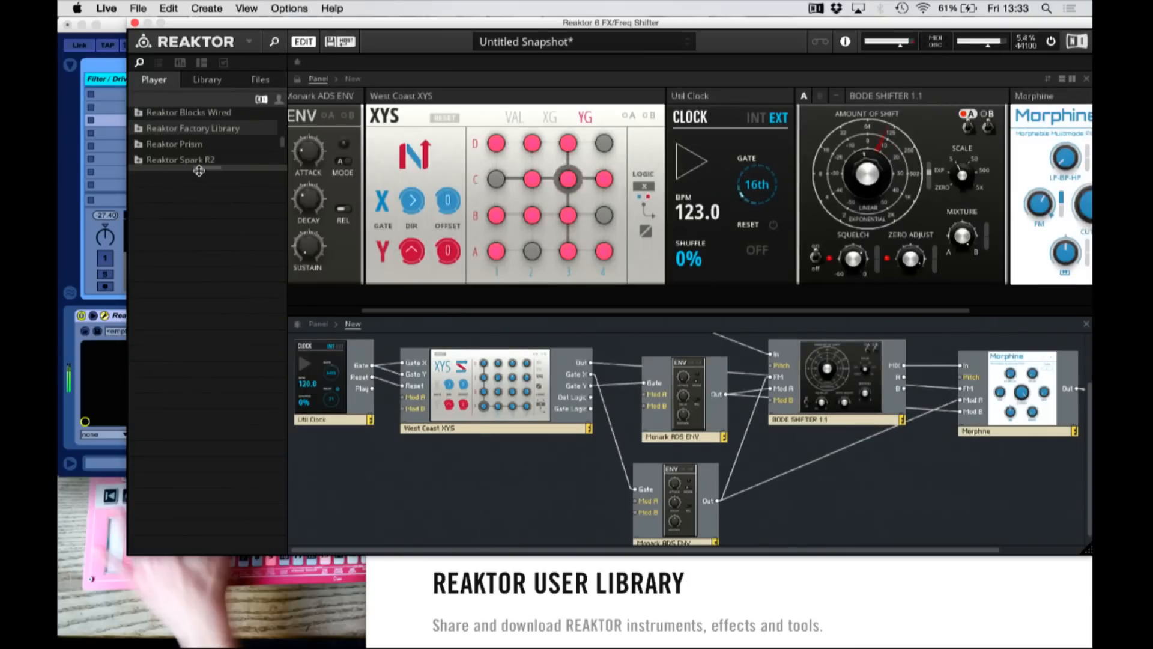
click(200, 87)
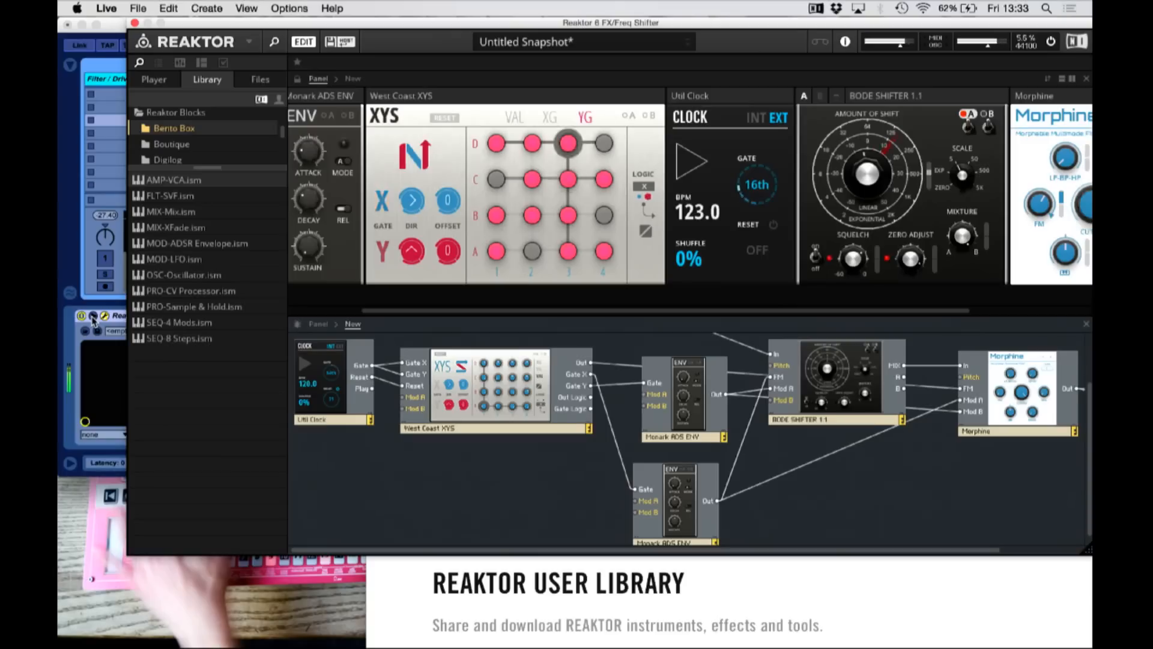
drag(202, 163, 202, 272)
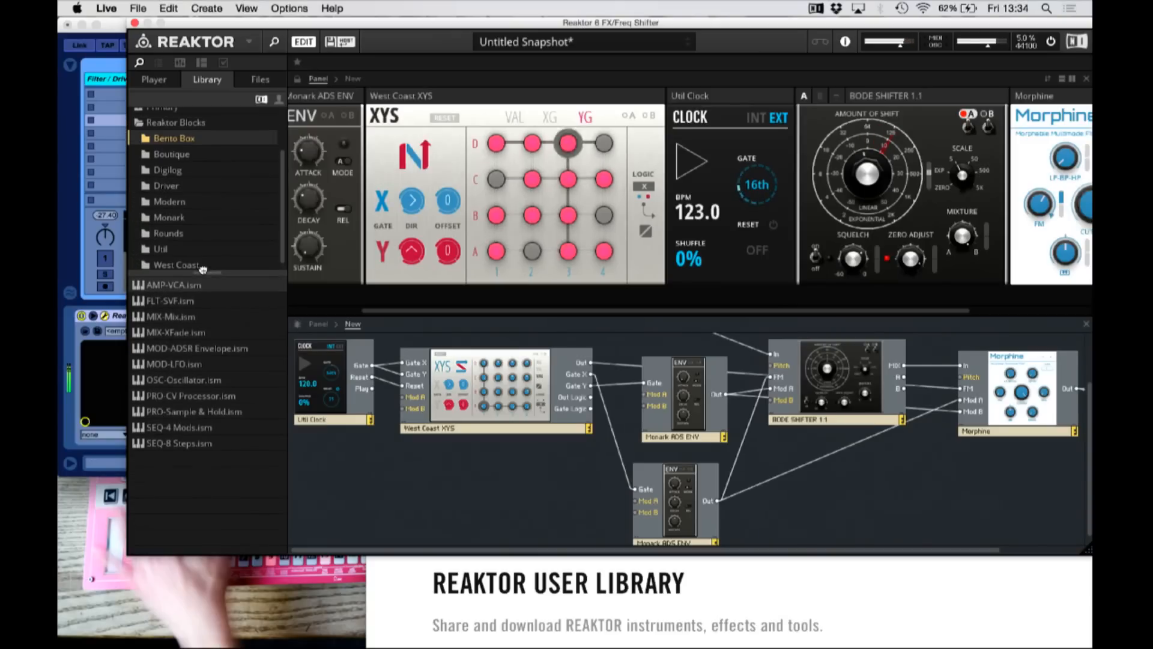
click(168, 233)
click(139, 301)
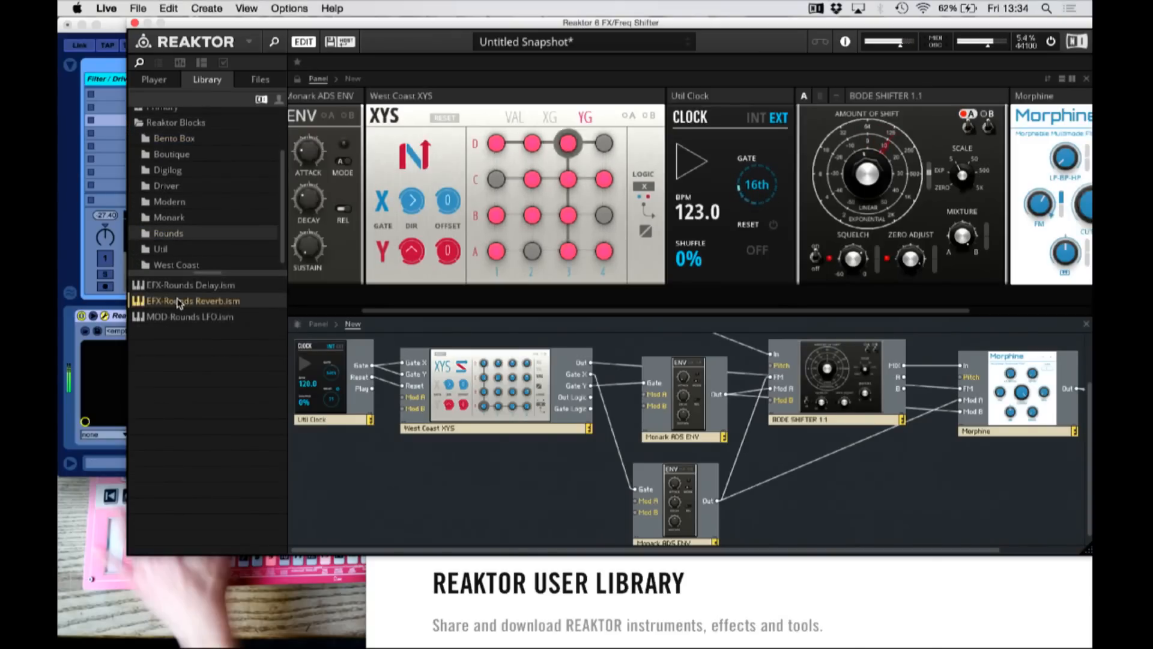
drag(140, 301, 948, 516)
drag(615, 496, 1037, 500)
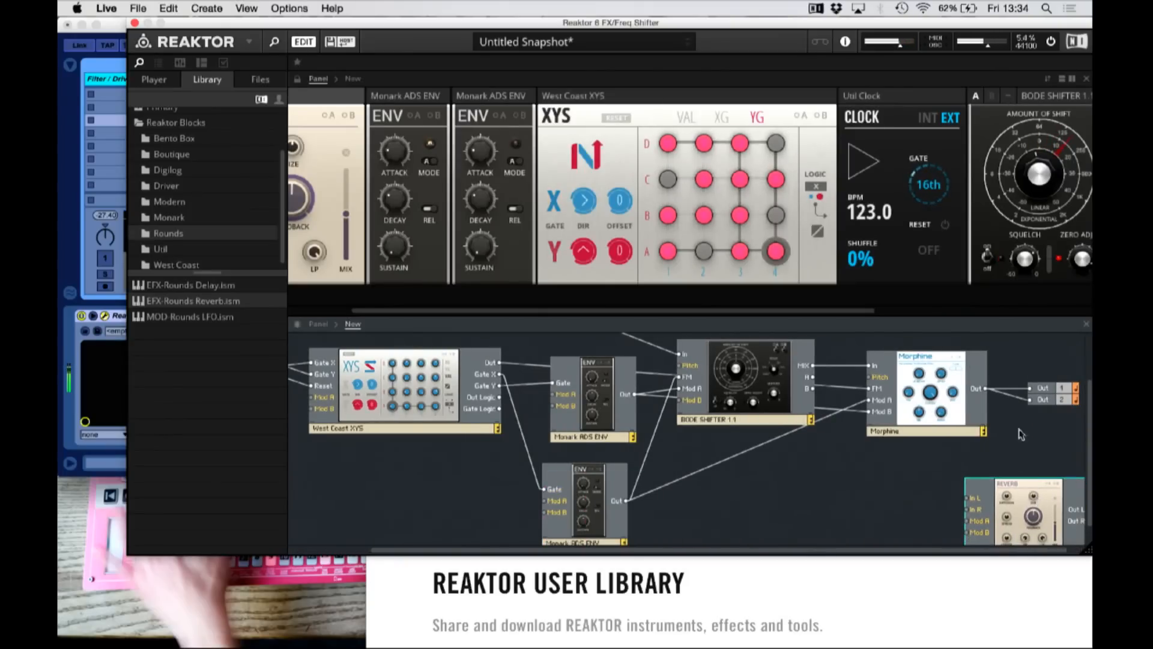
Step: Route Morphine through the Rounds Reverb's stereo inputs to outputs 1 and 2, and connect the upper Monark ADS ENV to its Mod A
scroll(1024, 443, right, 1)
drag(969, 391, 955, 499)
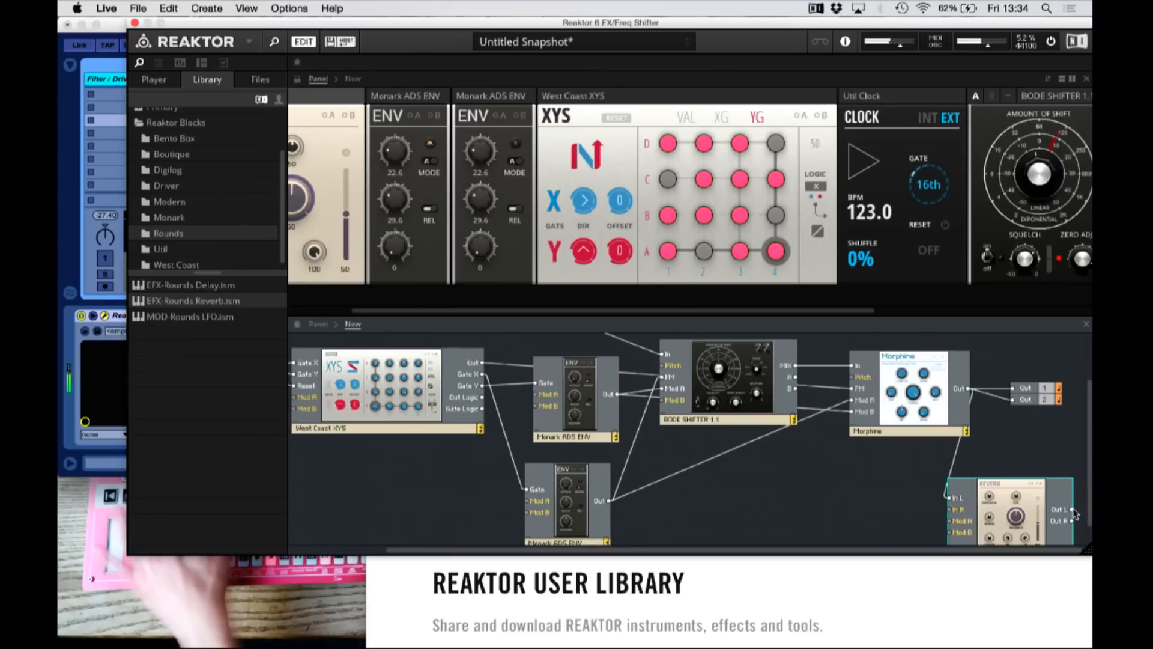
drag(1079, 460, 1024, 395)
drag(1072, 522, 1089, 503)
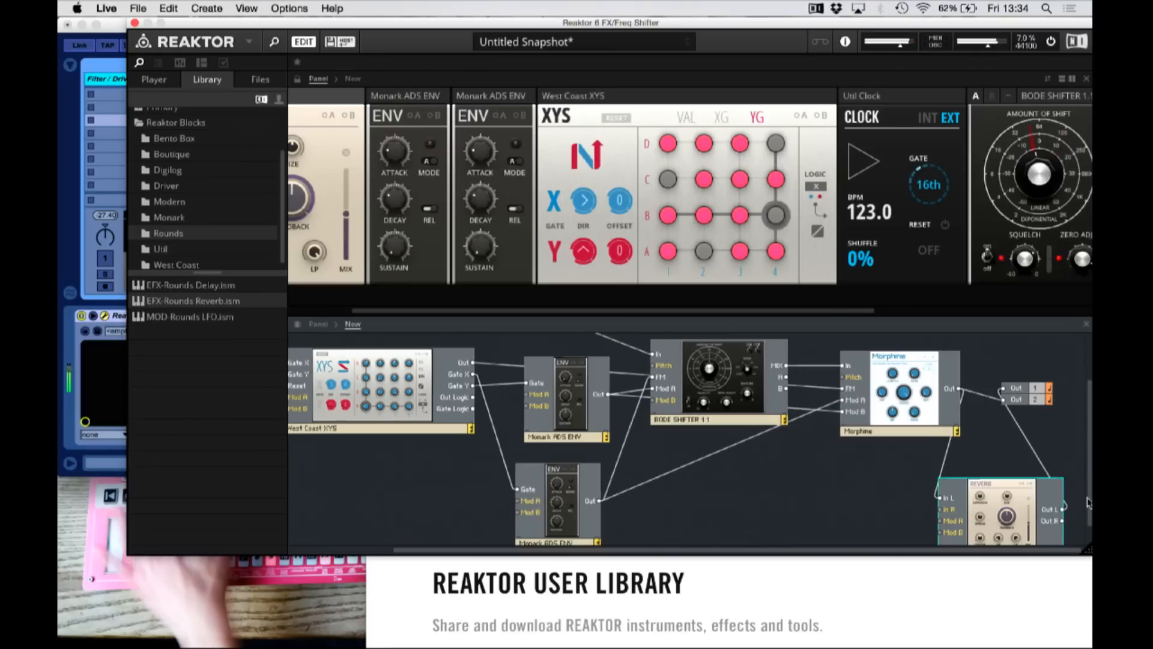
drag(1011, 411, 1006, 399)
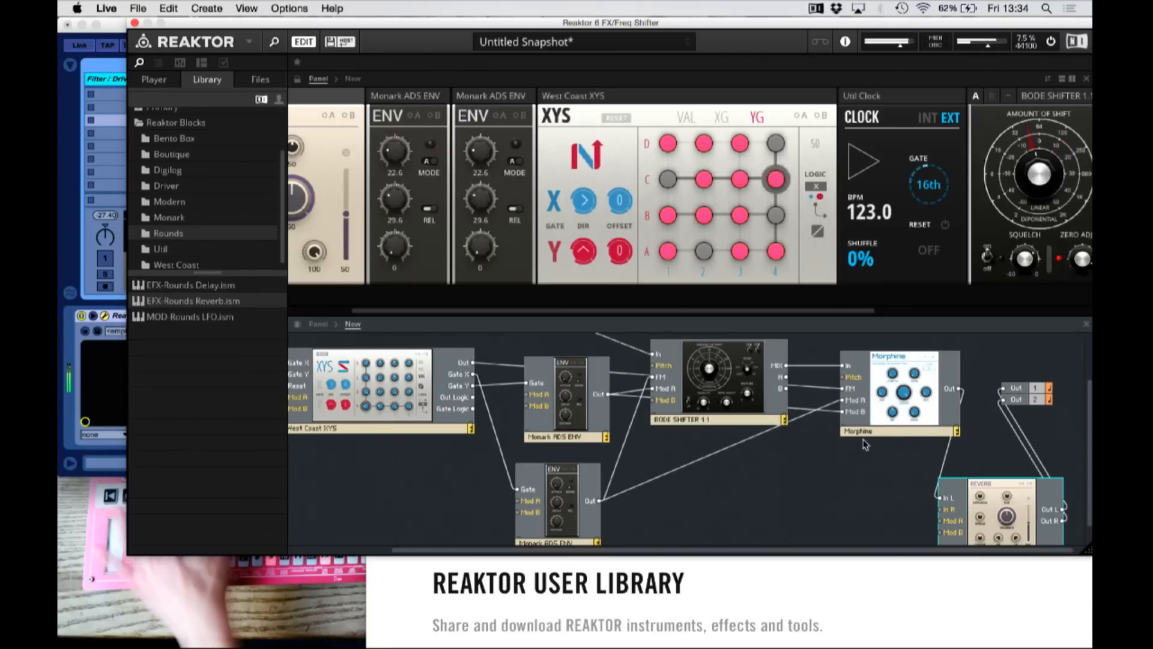
drag(1029, 507, 1063, 487)
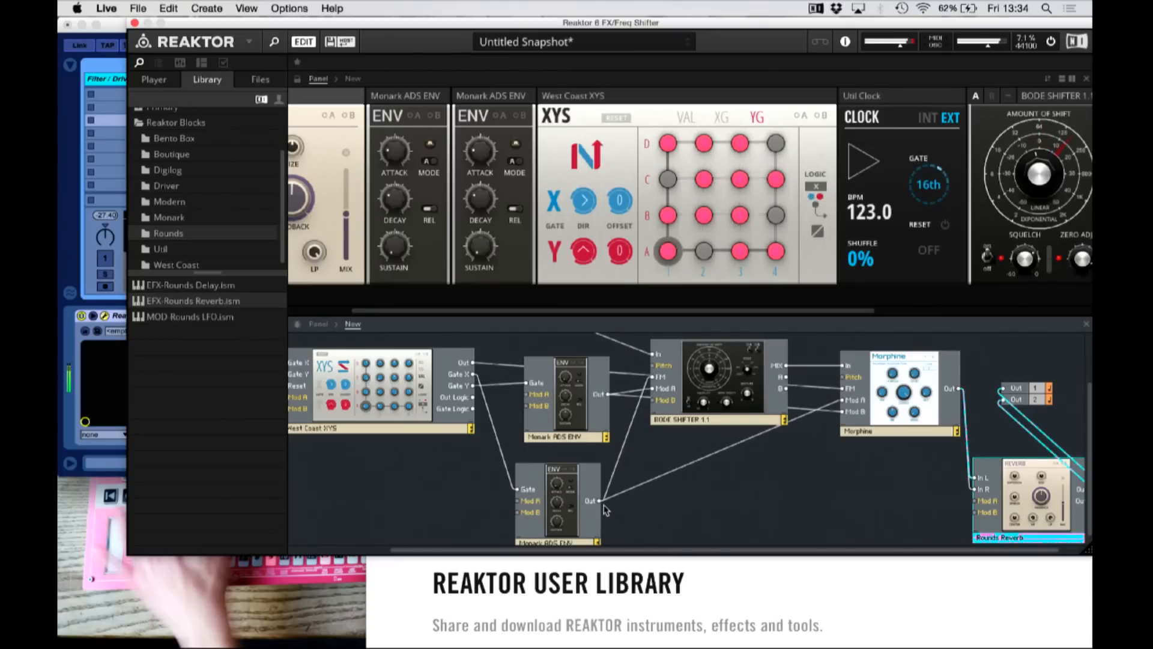
drag(609, 394, 975, 500)
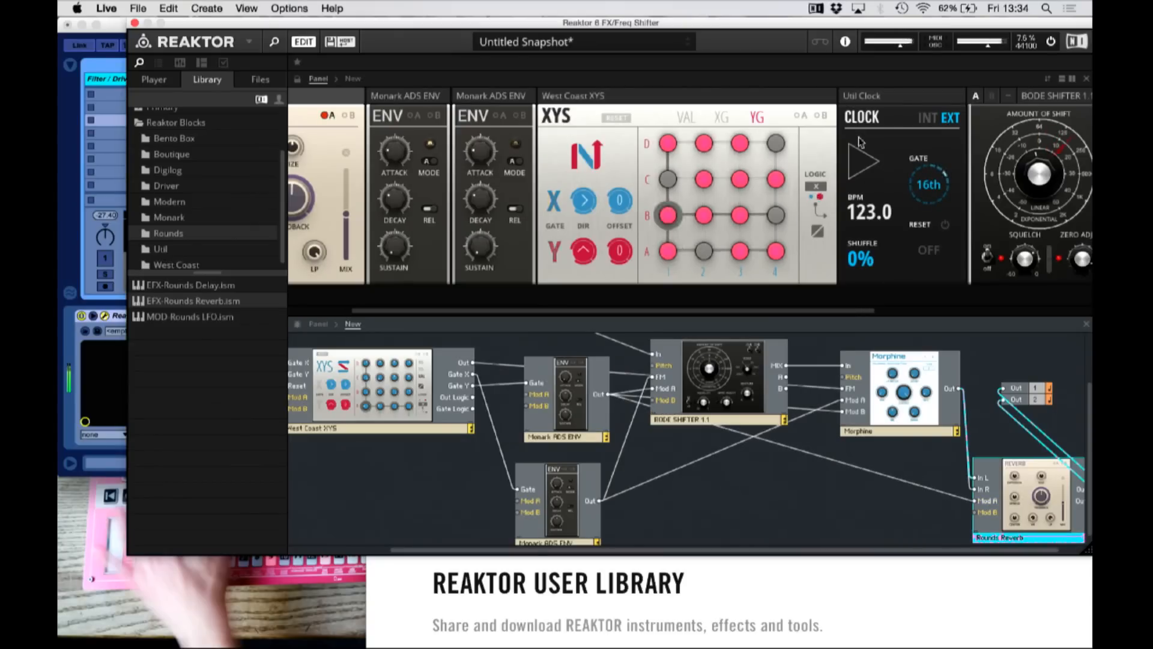
Step: Show only the panel view without the browser and move the Ens - New panel below the blocks
scroll(860, 143, right, 5)
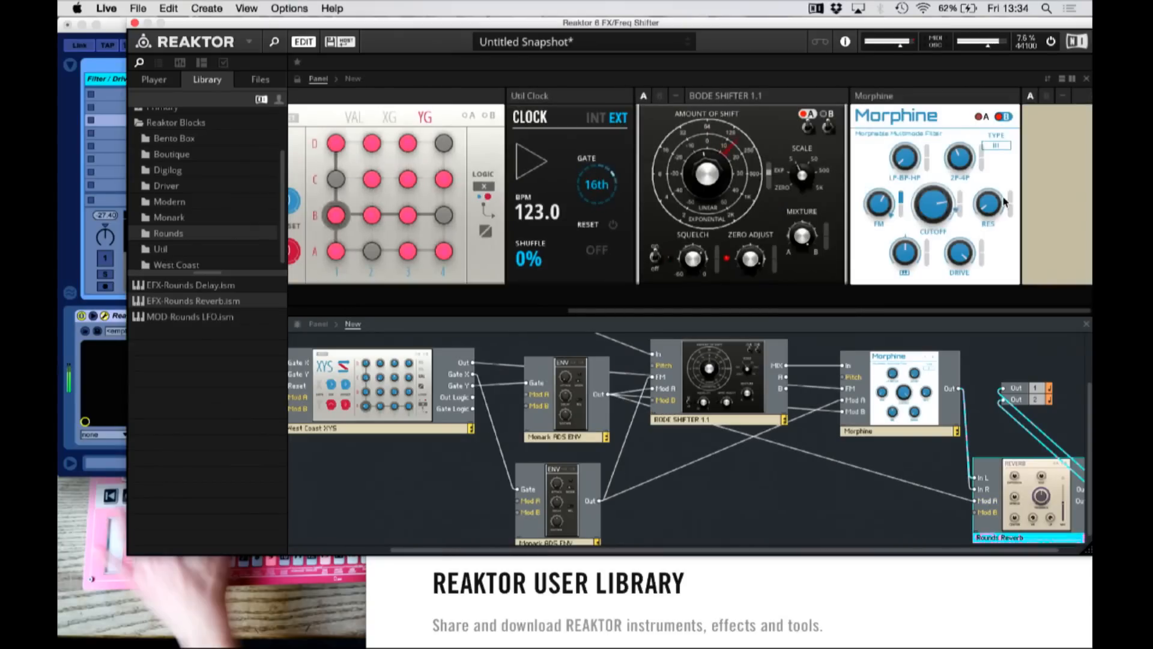
click(1062, 79)
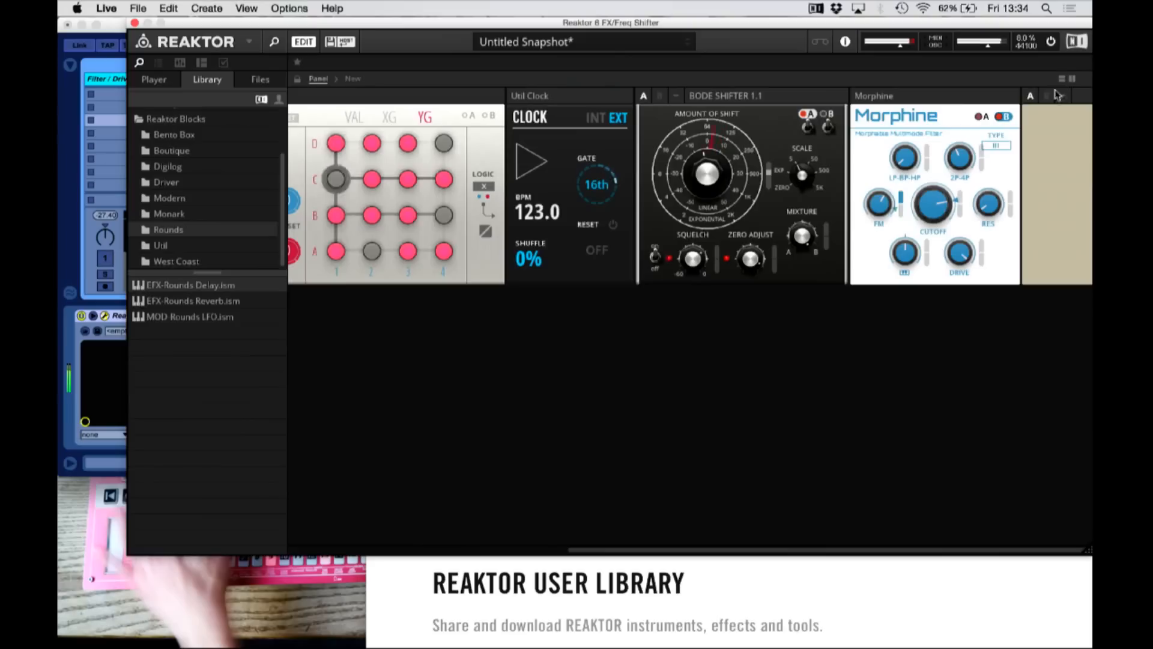
click(275, 42)
drag(1086, 98, 645, 353)
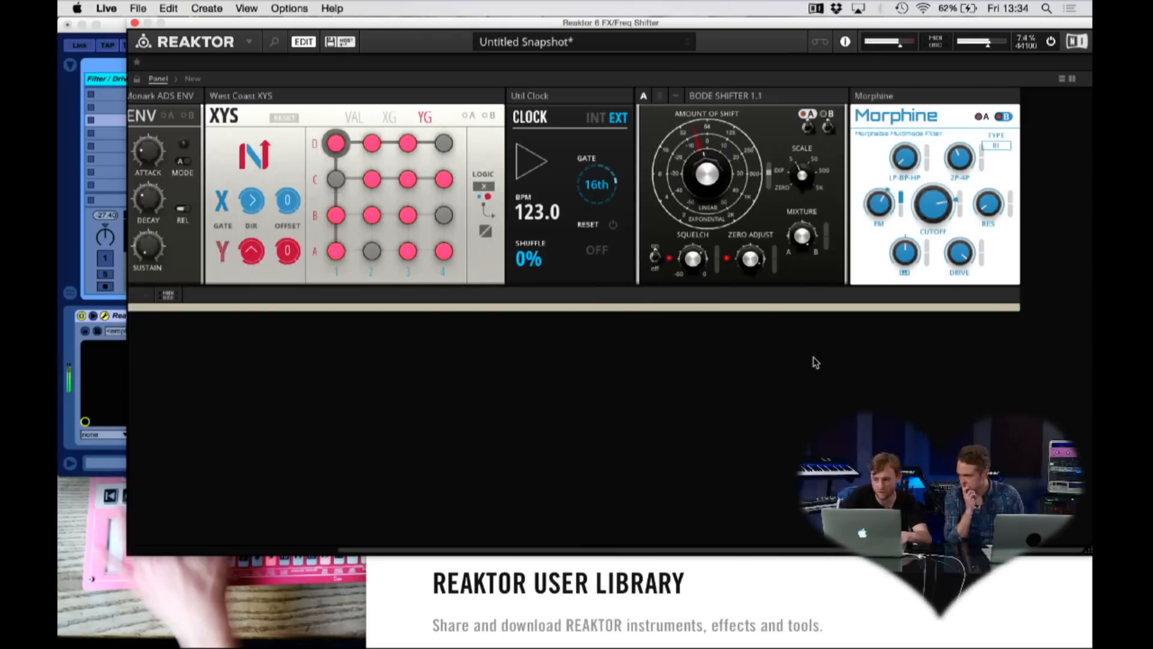
scroll(348, 331, left, 5)
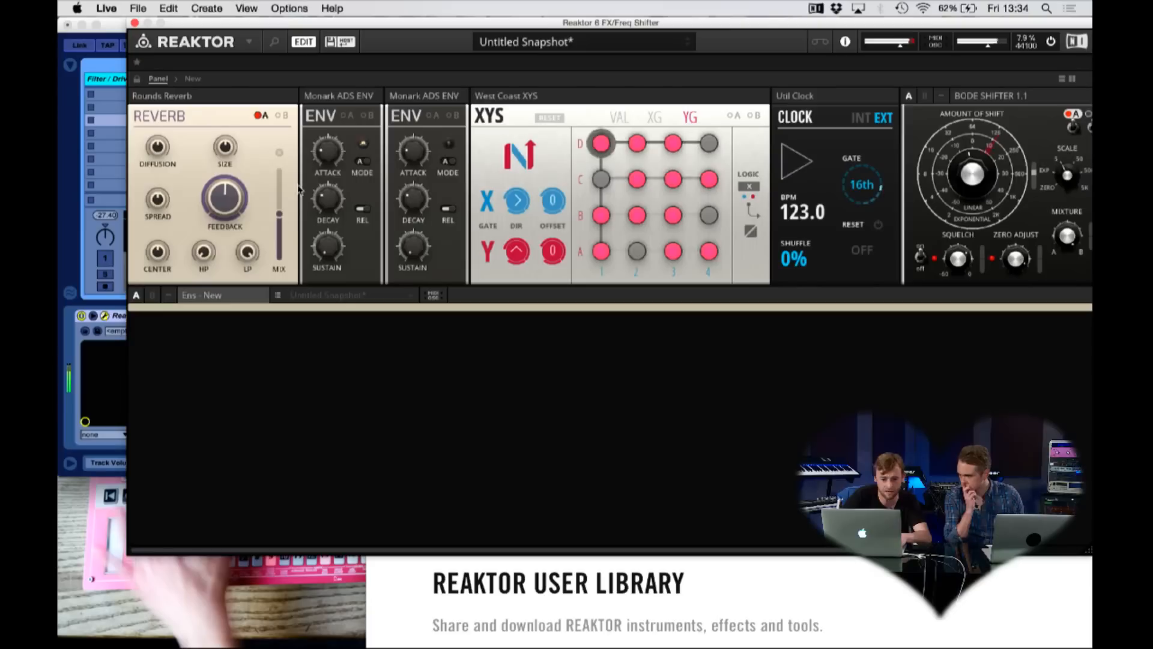
Step: Raise the Rounds Reverb's mix and feedback, and set modulation A amounts for its size and mix
drag(281, 215, 280, 202)
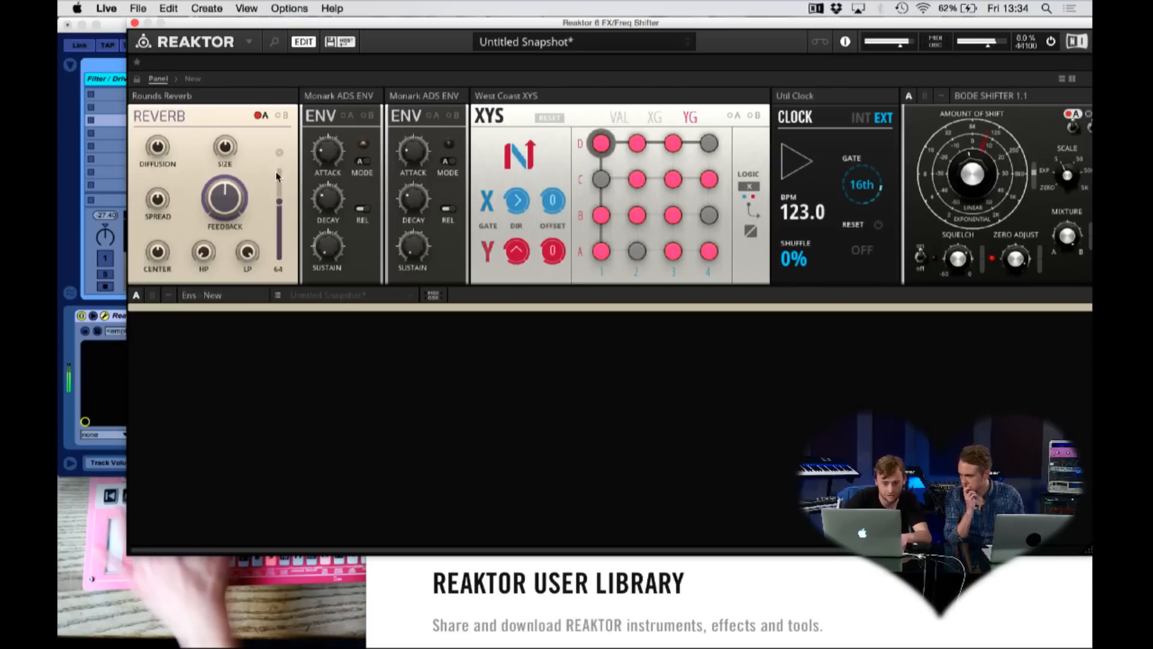
click(262, 115)
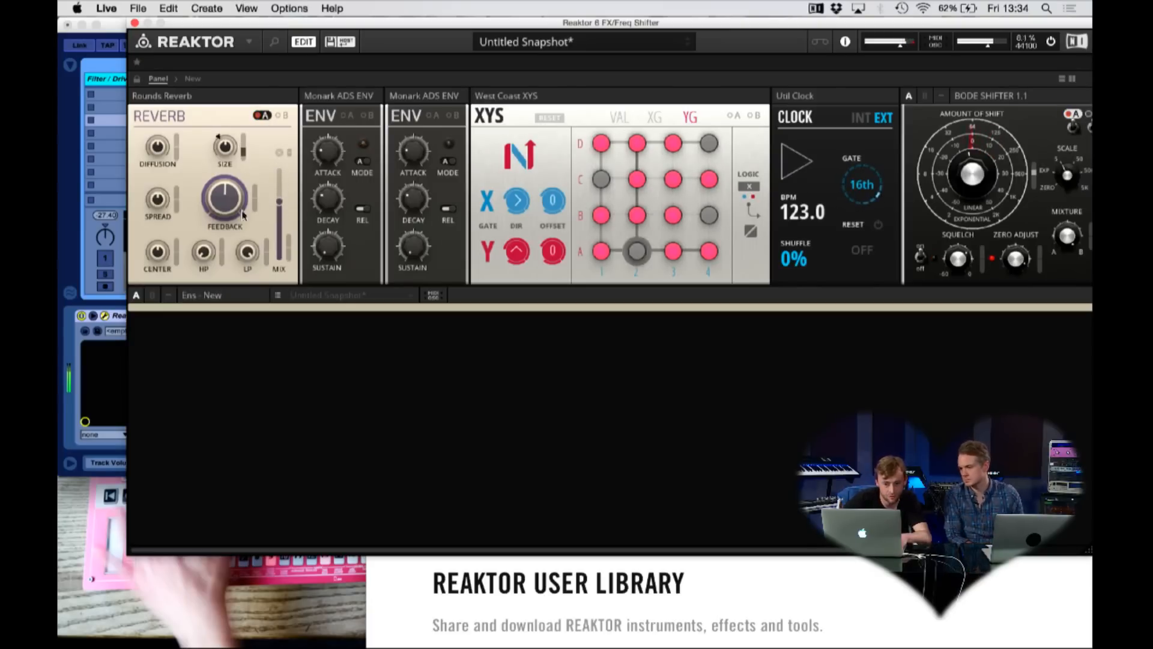
drag(233, 218, 222, 137)
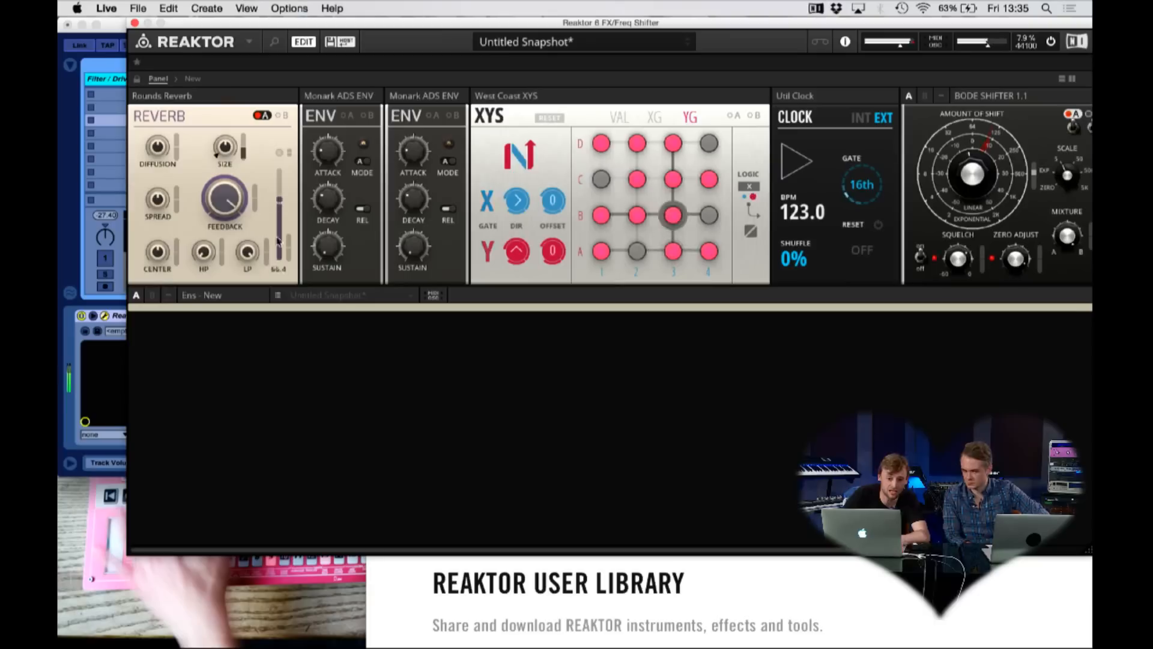
key(space)
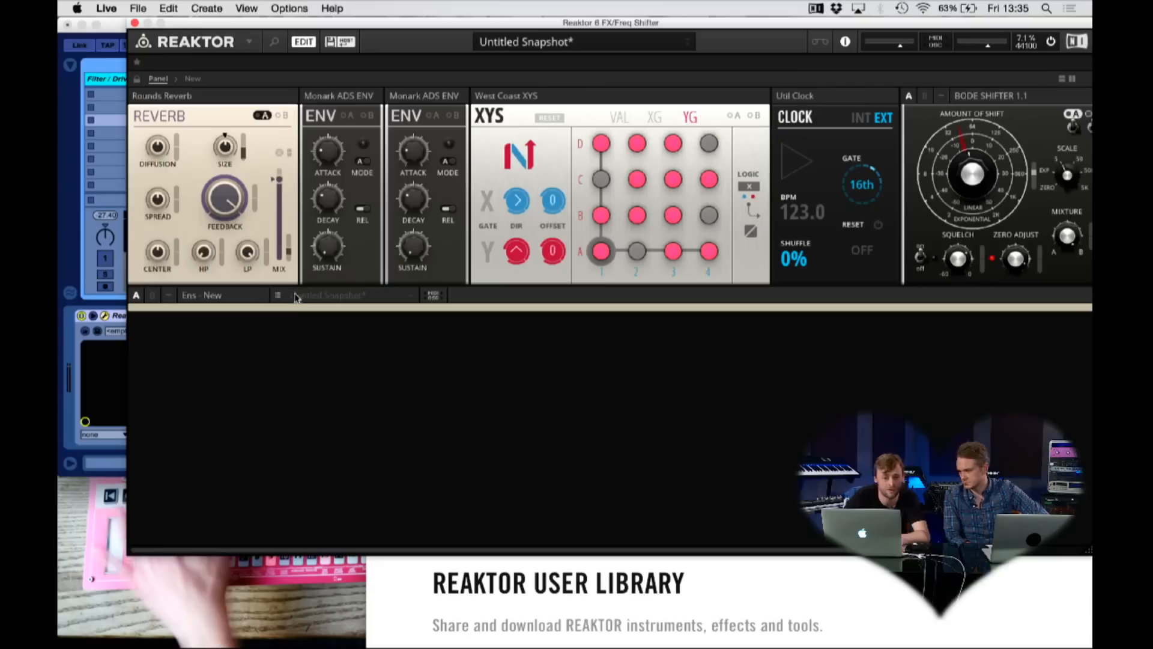
key(space)
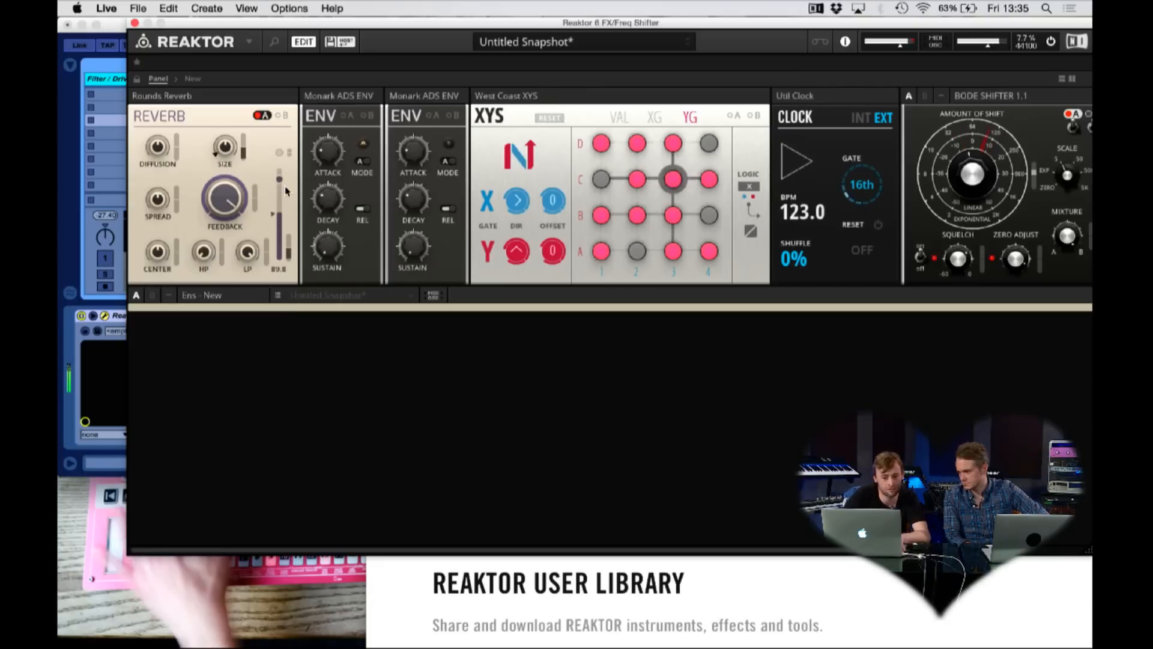
Step: Set the attack of the Monark ADS ENV beside the Reverb to 38.6 and adjust its decay
drag(347, 175, 320, 81)
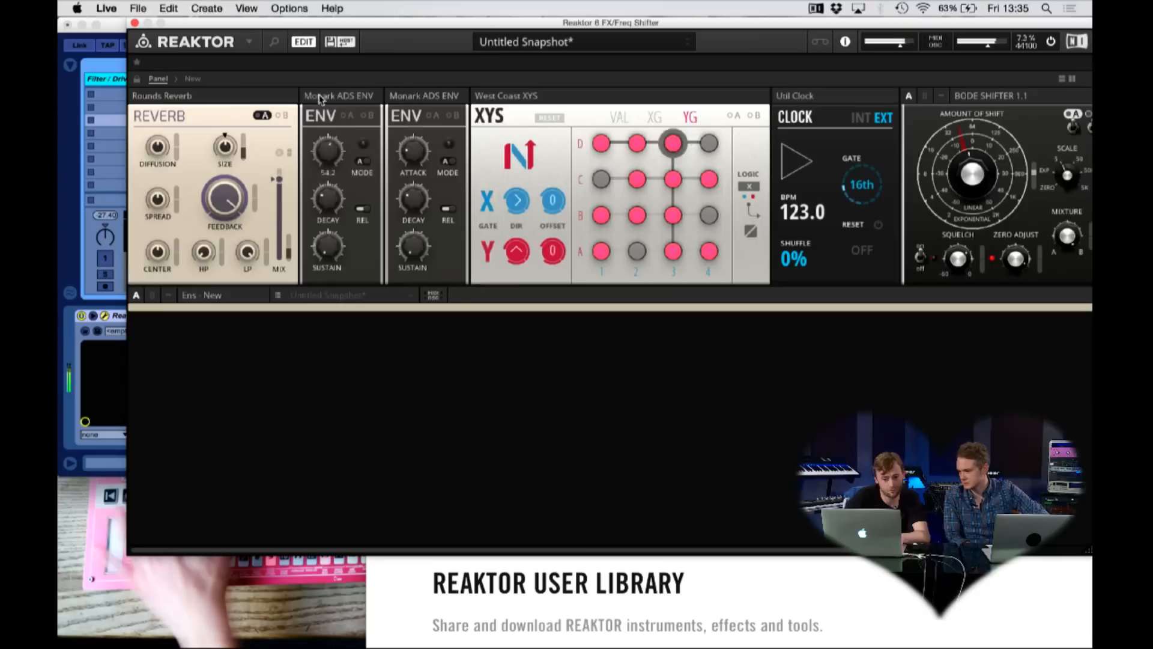
drag(319, 123, 271, 57)
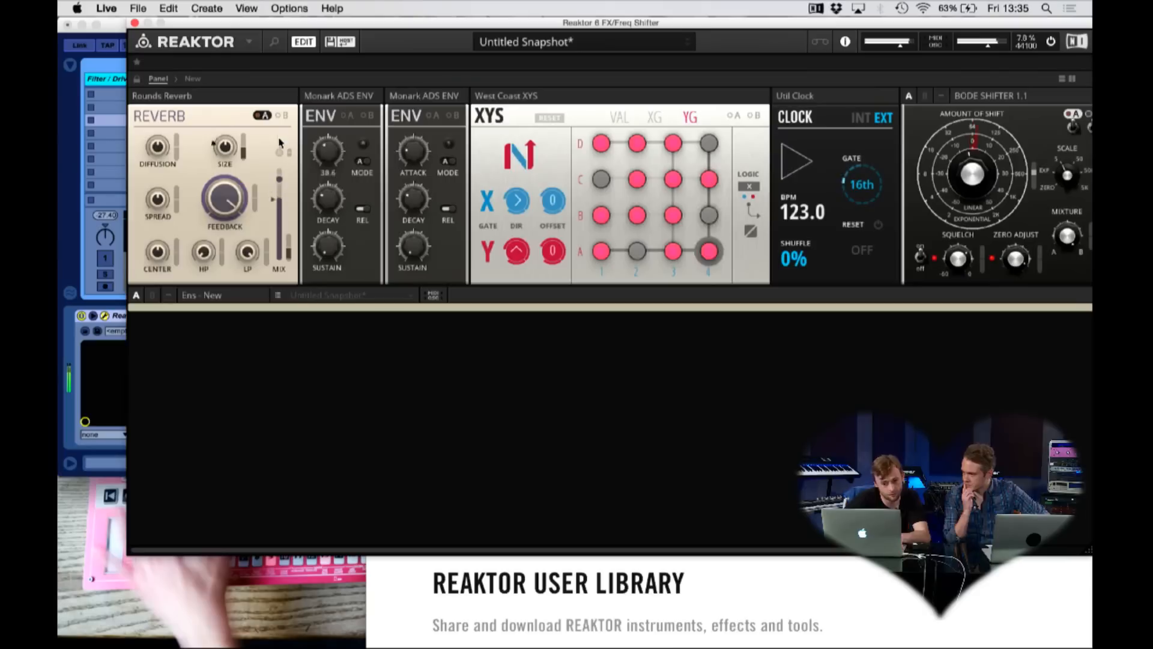
drag(348, 221, 331, 131)
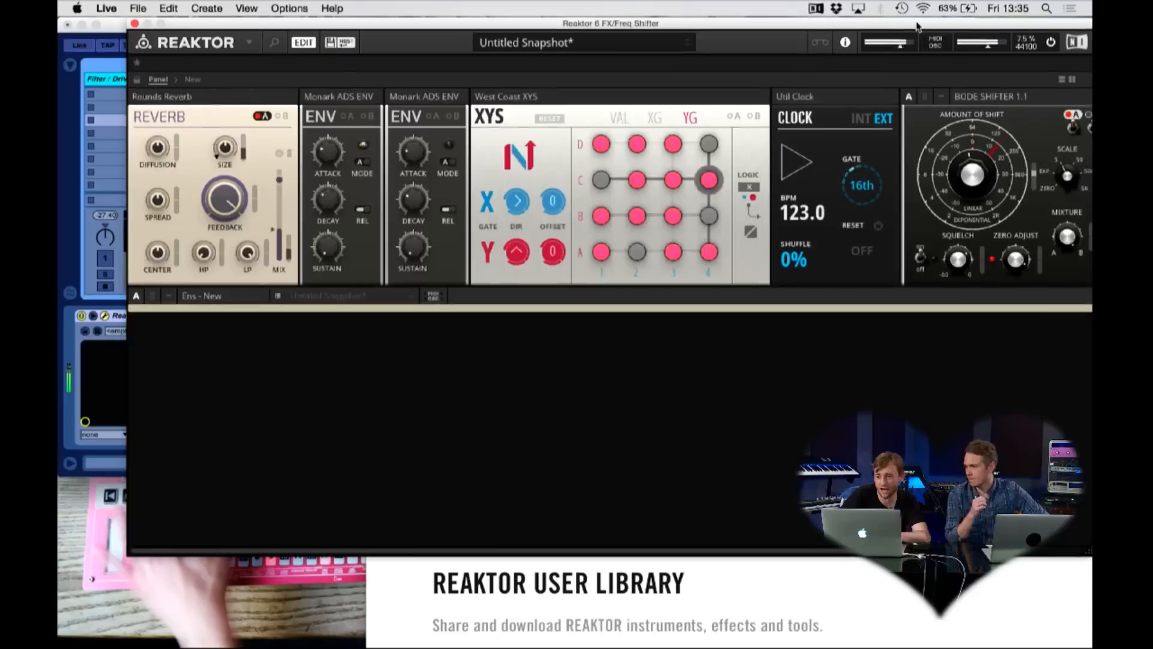
Step: Restore the split view with the block structure shown below the panel
drag(909, 23, 802, 23)
click(955, 79)
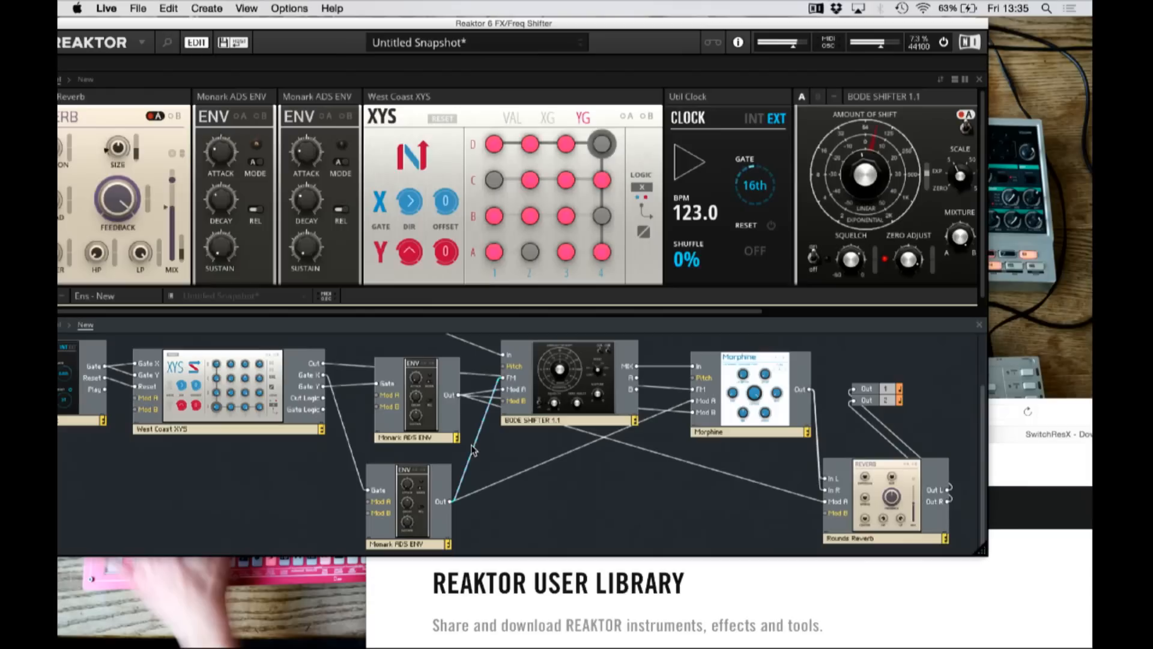
Step: Delete the cable from the lower Monark ADS ENV to the BODE SHIFTER and stop playback
key(Delete)
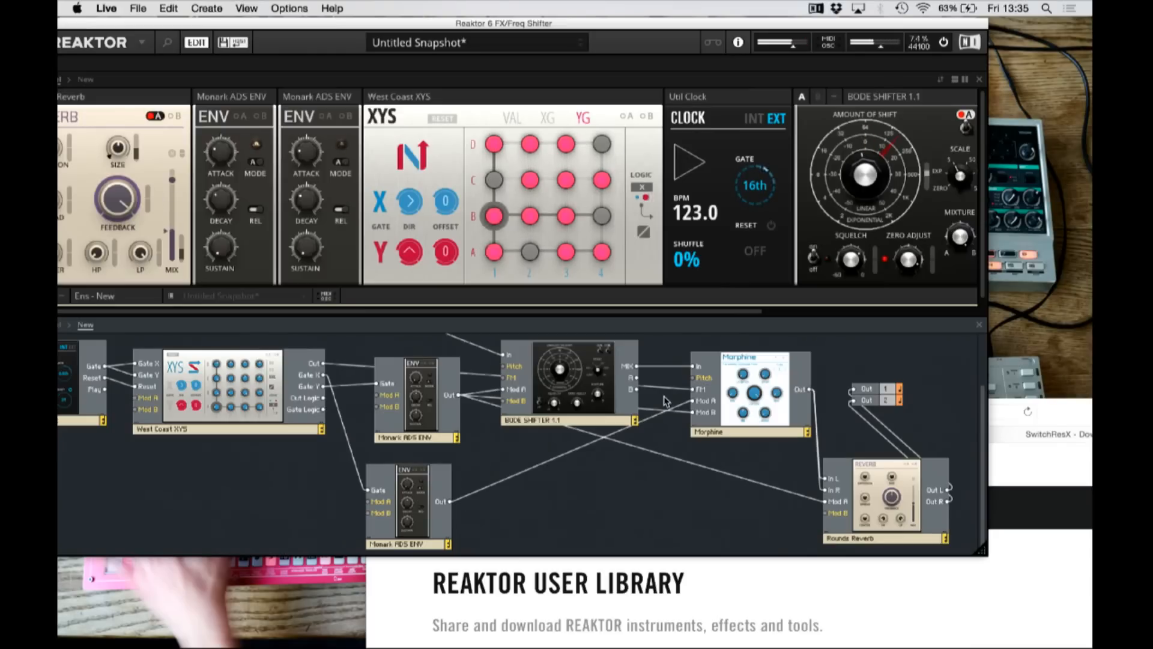
key(space)
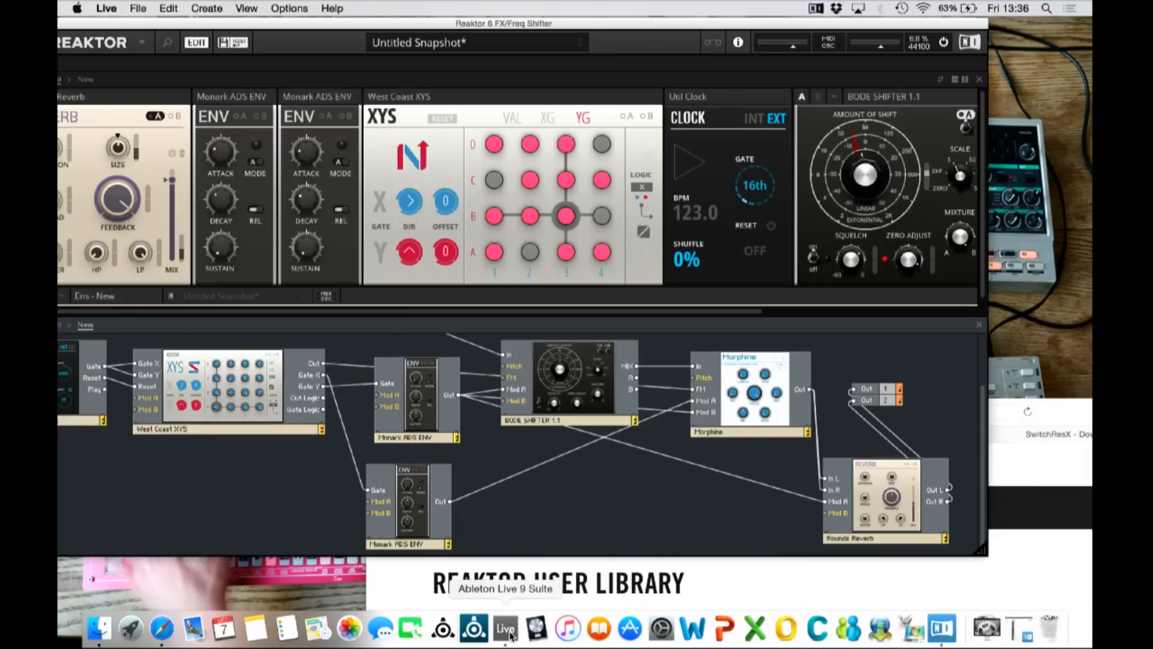
Step: Switch to the Ableton Live FFL2 window and move the Reaktor window down to uncover the session tracks
right_click(509, 636)
click(543, 552)
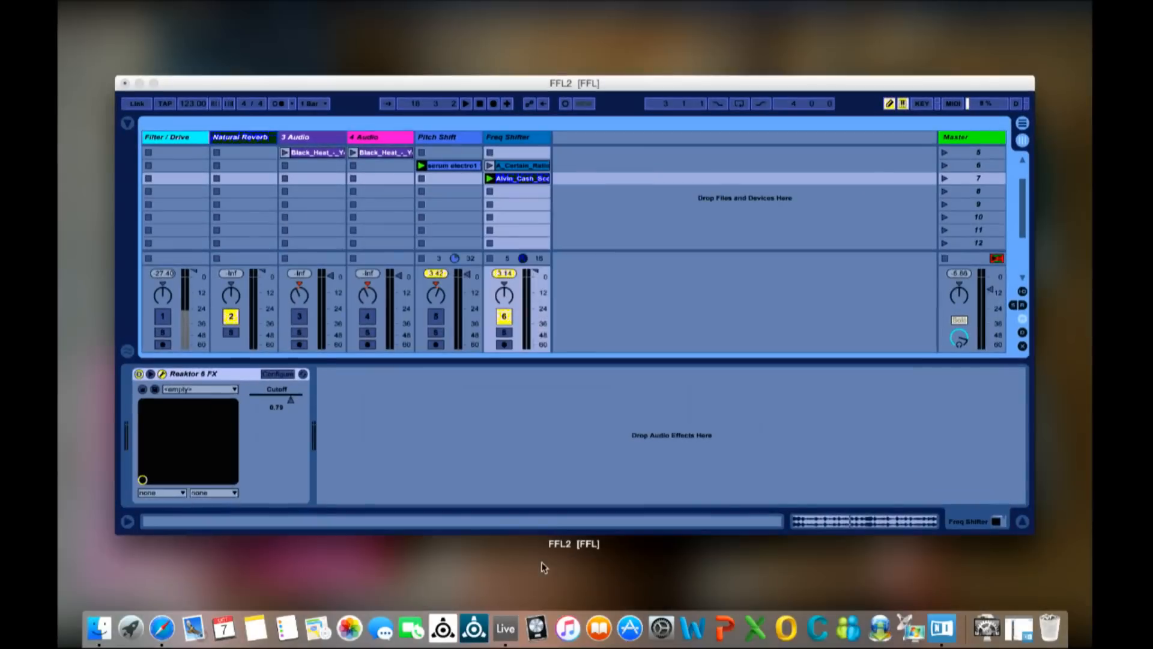
click(809, 190)
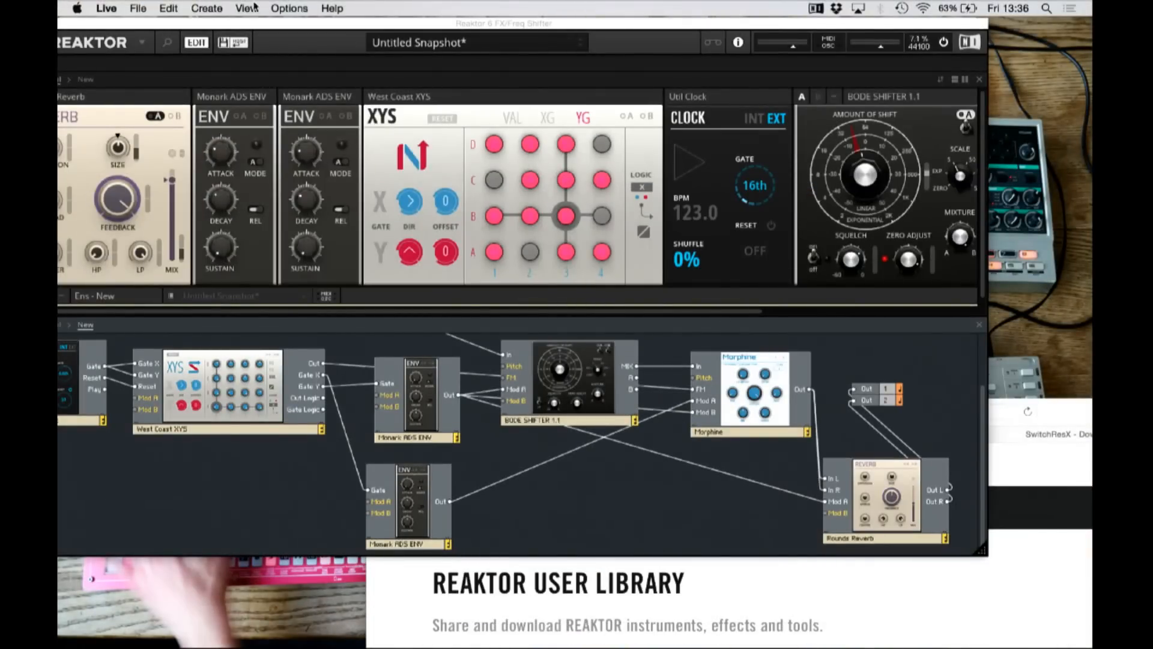
click(291, 7)
click(304, 60)
drag(428, 28, 428, 295)
click(622, 160)
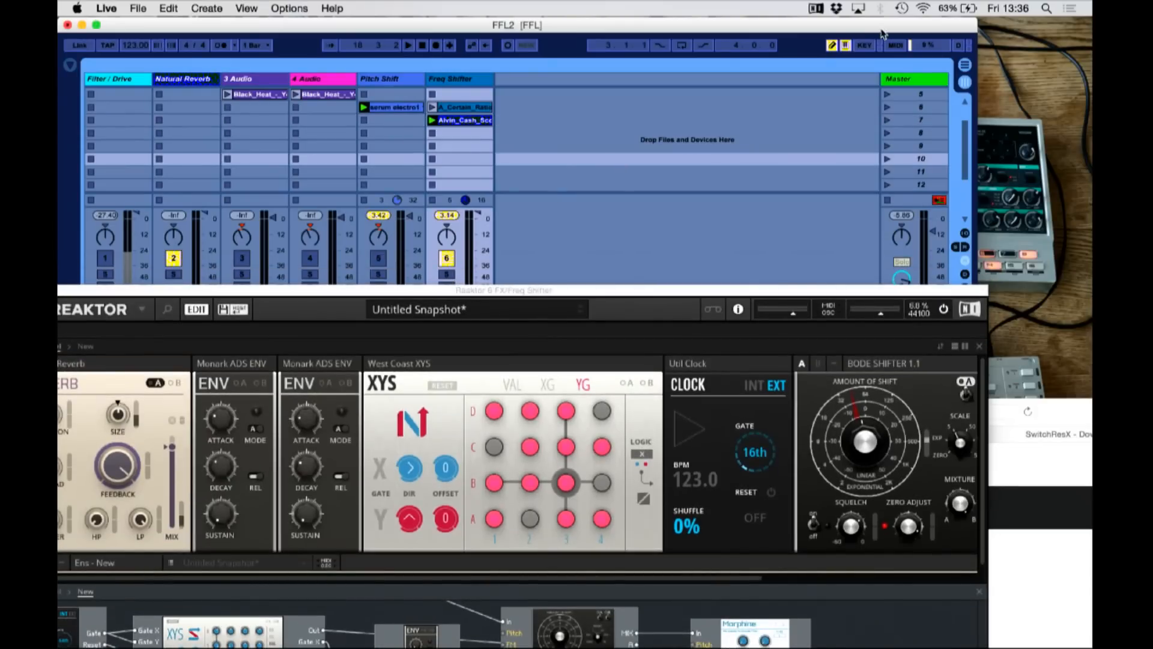
Step: Start playback with the Filter / Drive track activated and launch its serum electro2 clip in scene 4
key(space)
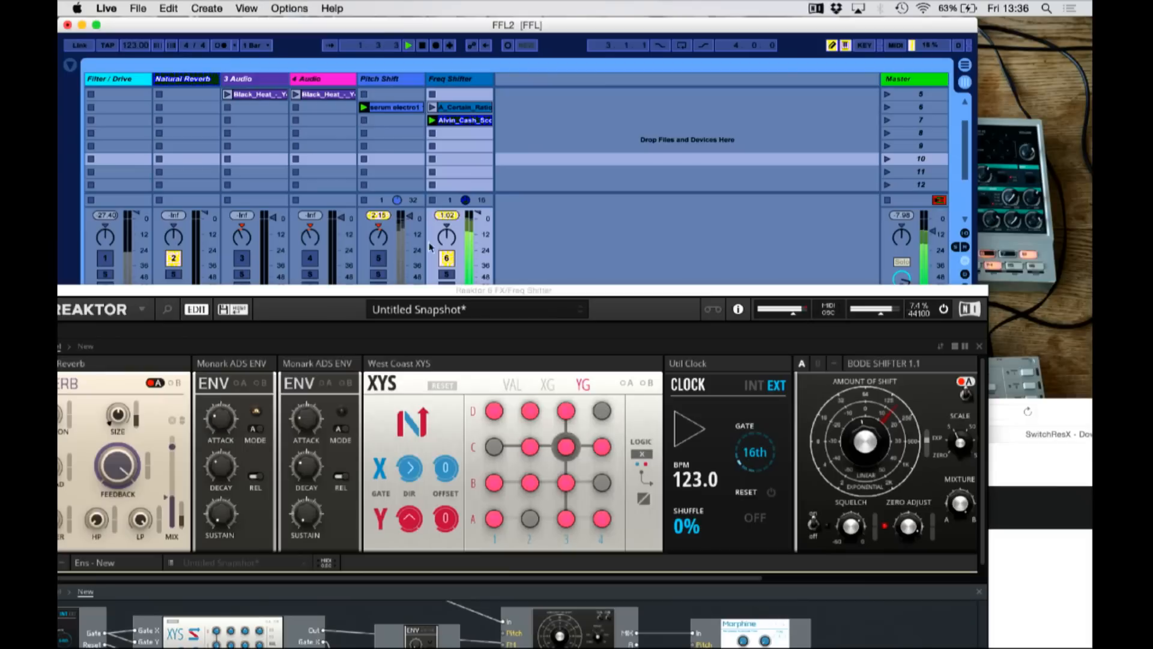
click(105, 258)
drag(157, 290, 158, 361)
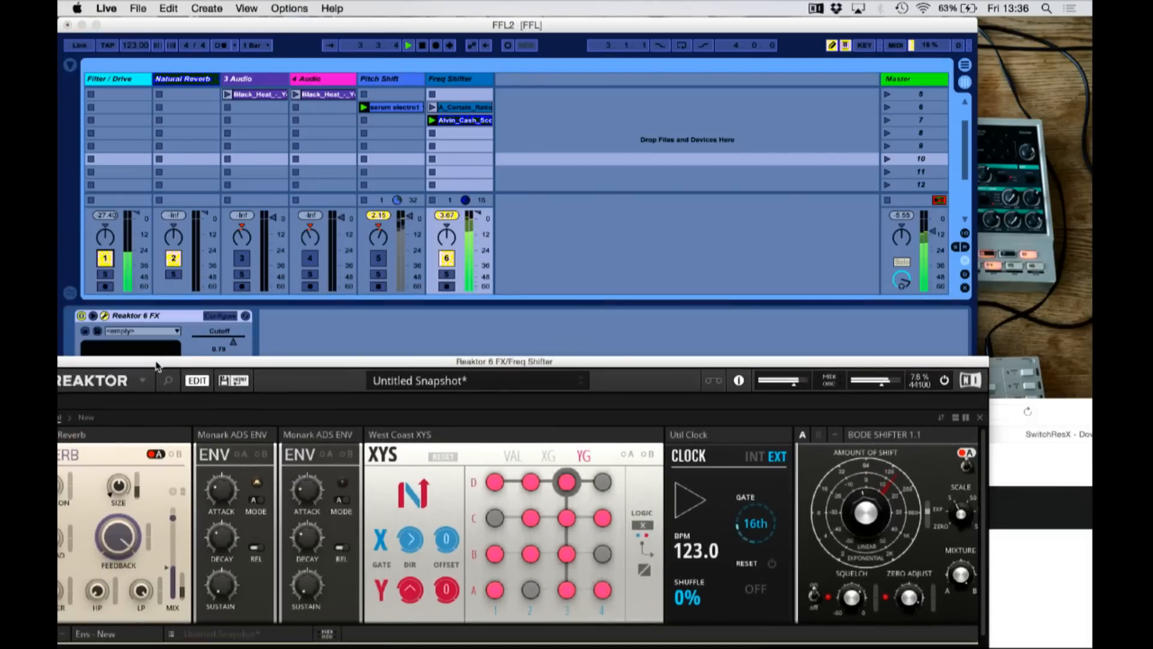
scroll(96, 144, up, 4)
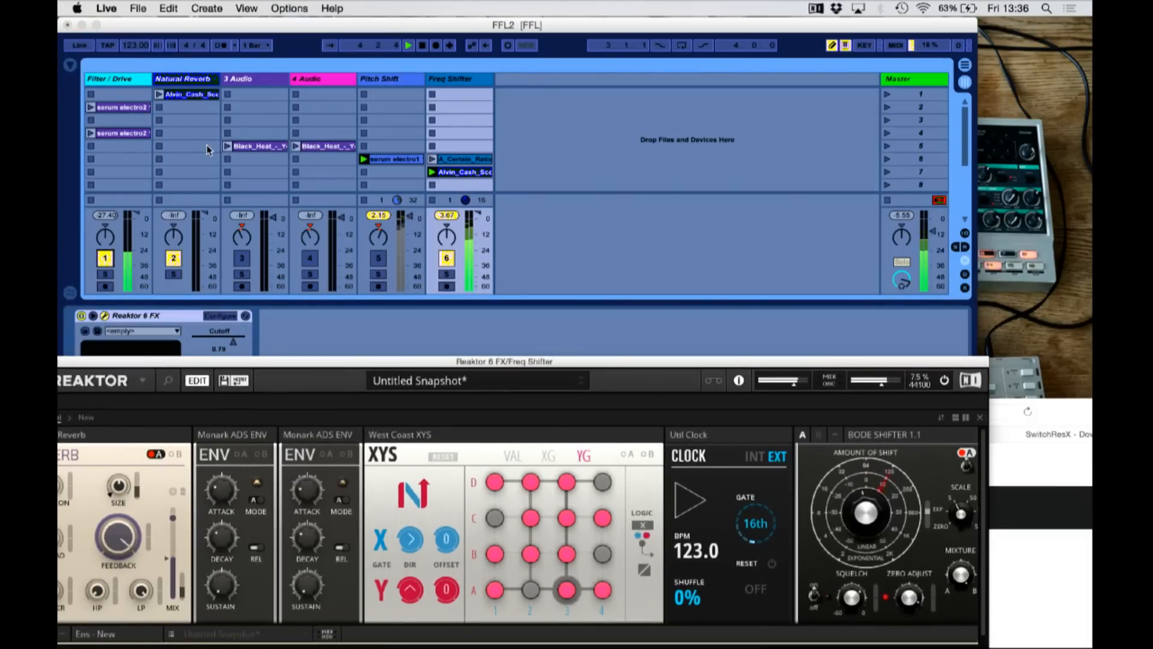
click(91, 133)
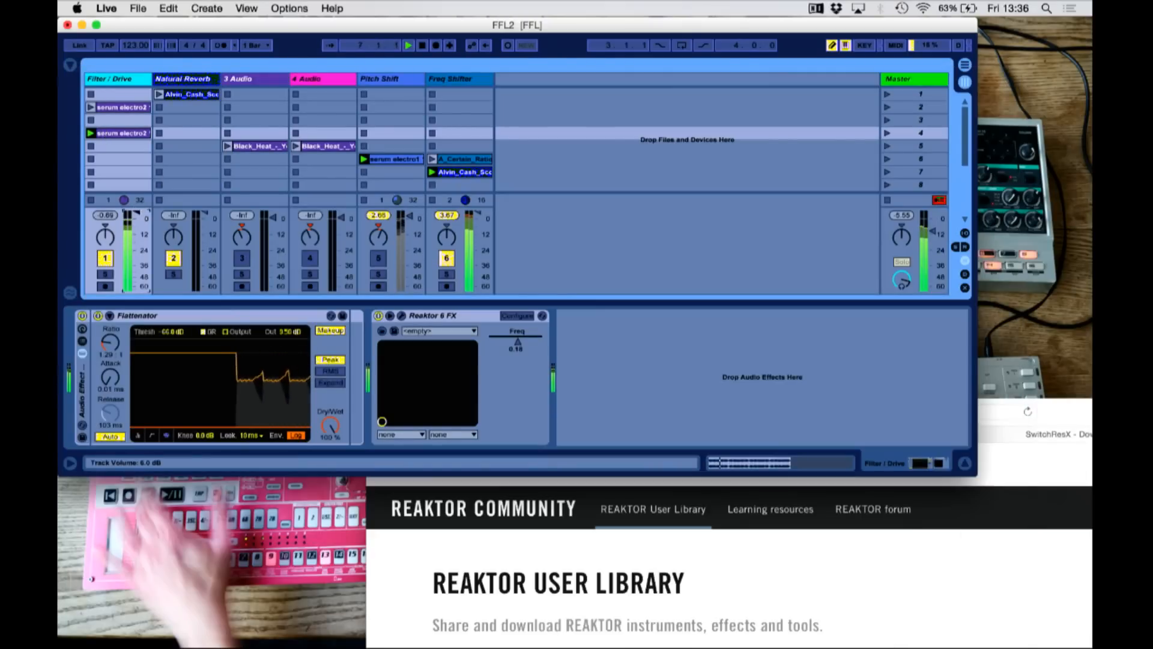
Step: Close the Freq Shifter track's Reaktor window and copy its Alvin_Cash clip into scene 7 of the Filter / Drive track
click(465, 173)
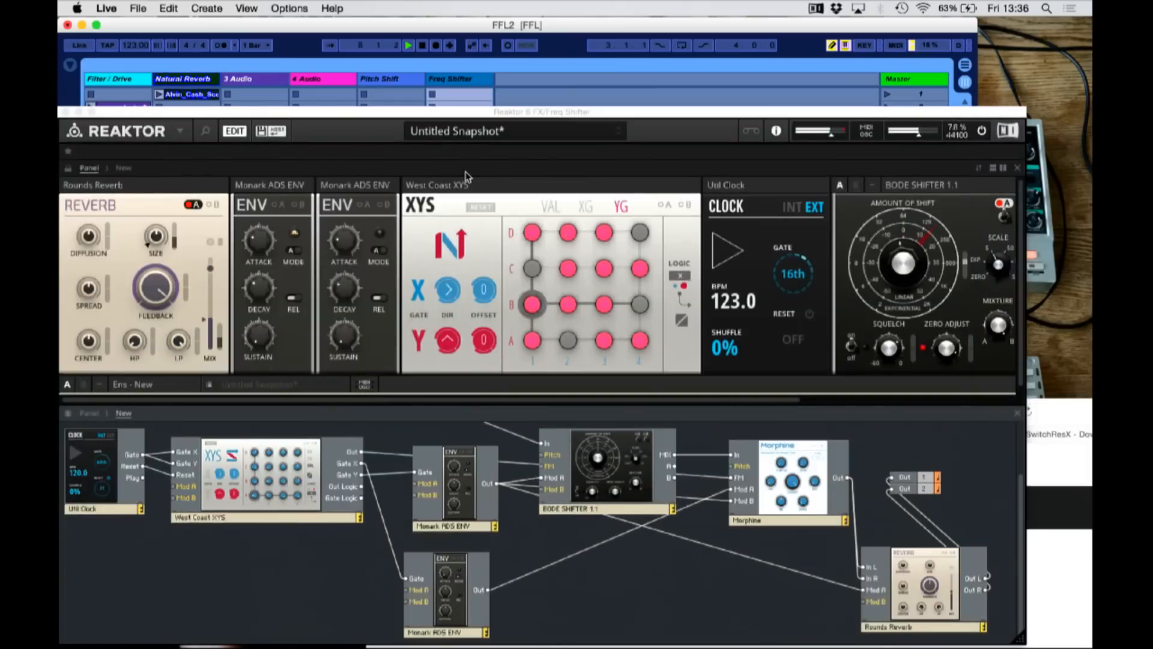
click(66, 112)
drag(459, 171, 92, 172)
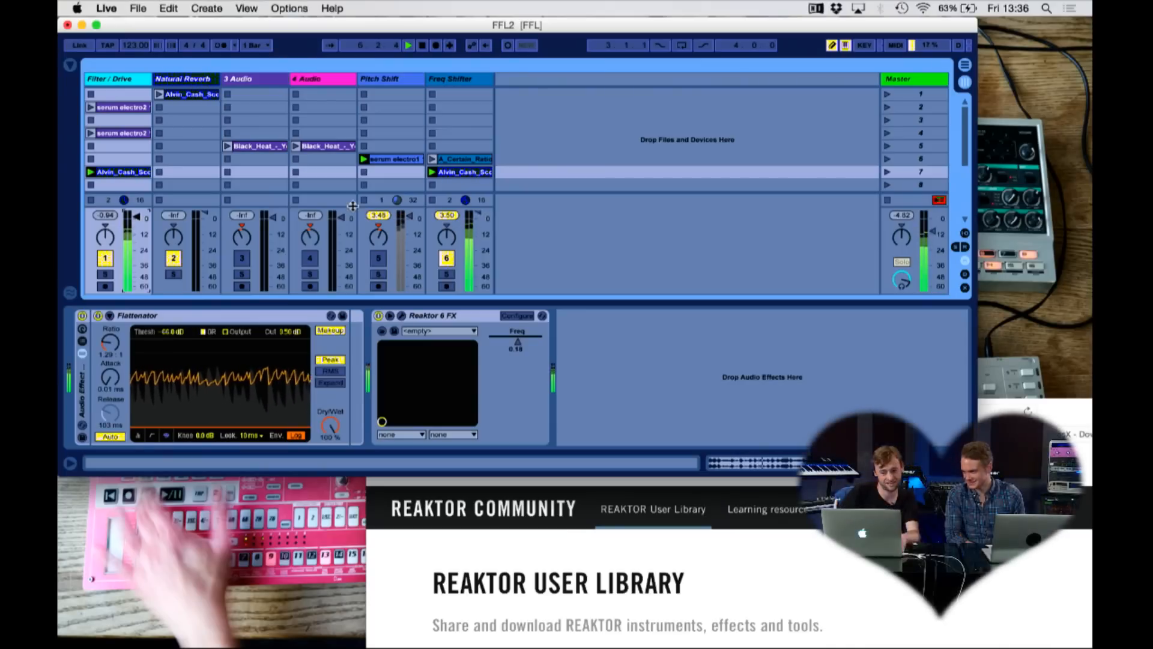
Step: Move the Freq Shifter track's Alvin_Cash clip to scene 7 of the Pitch Shift track and launch it with that track soloed
click(379, 258)
drag(459, 171, 392, 172)
click(378, 275)
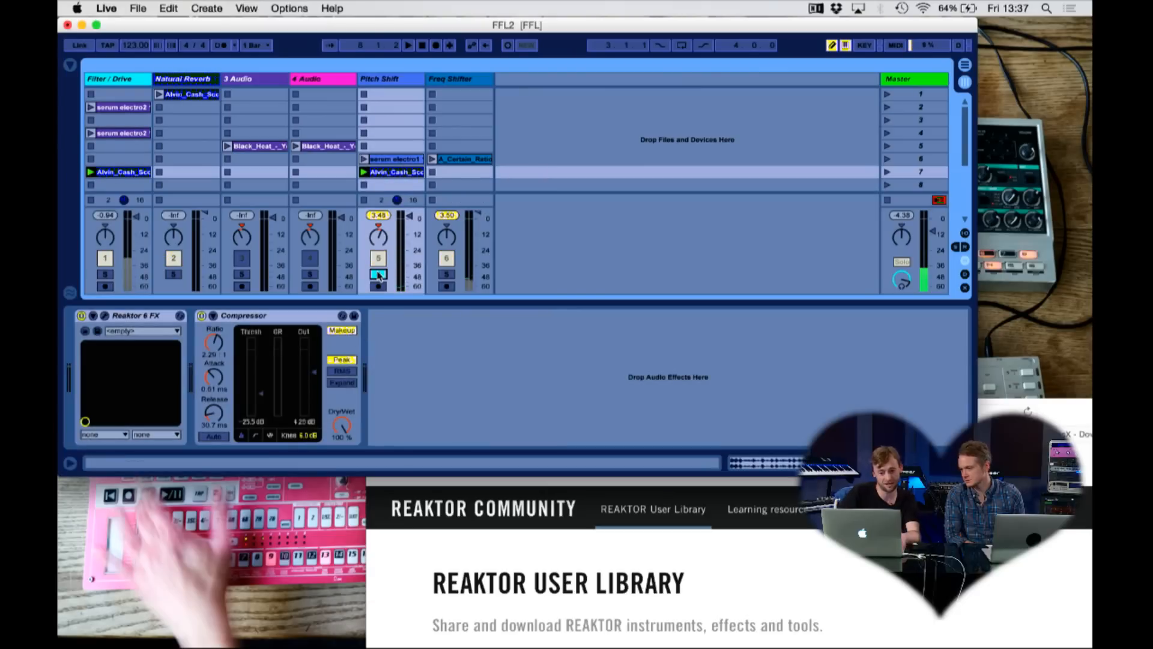
click(362, 173)
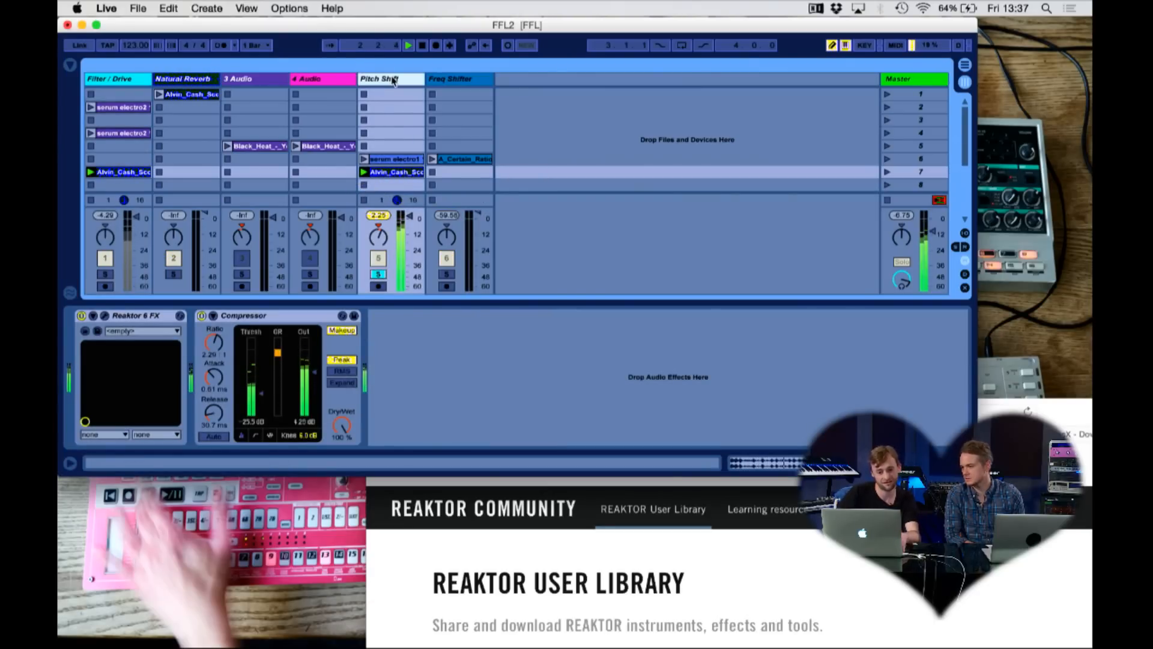
Step: Open the Pitch Shift track's Reaktor 6 FX window and set the vfft pitch shifter's pitch to -23
click(105, 318)
click(825, 209)
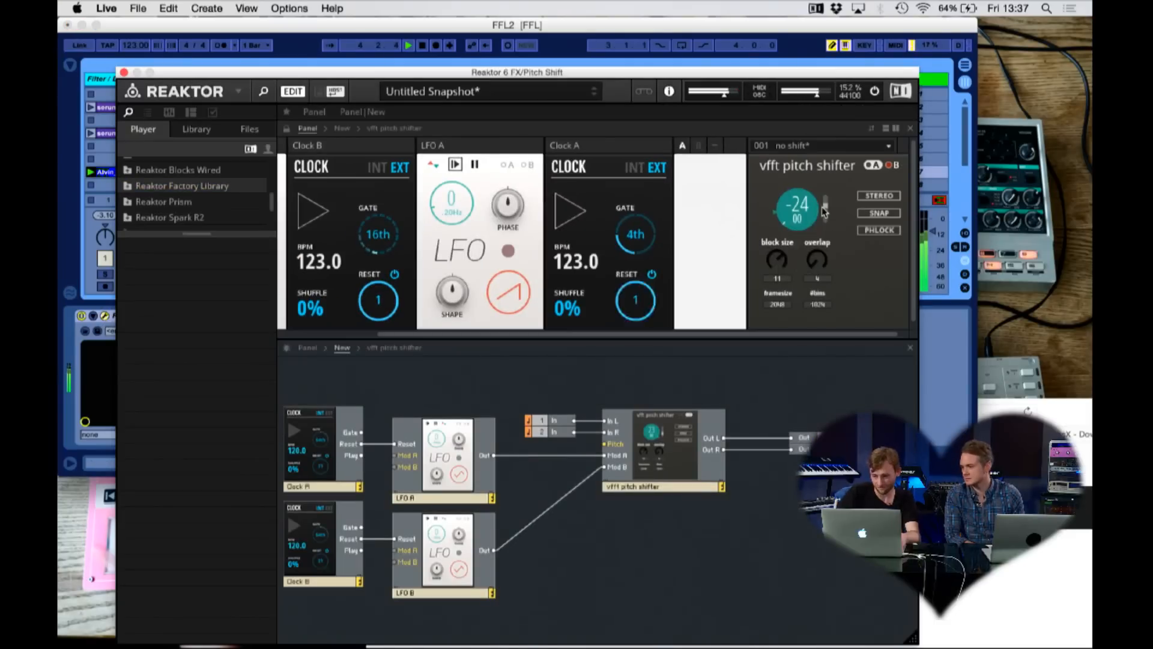
drag(824, 194, 825, 202)
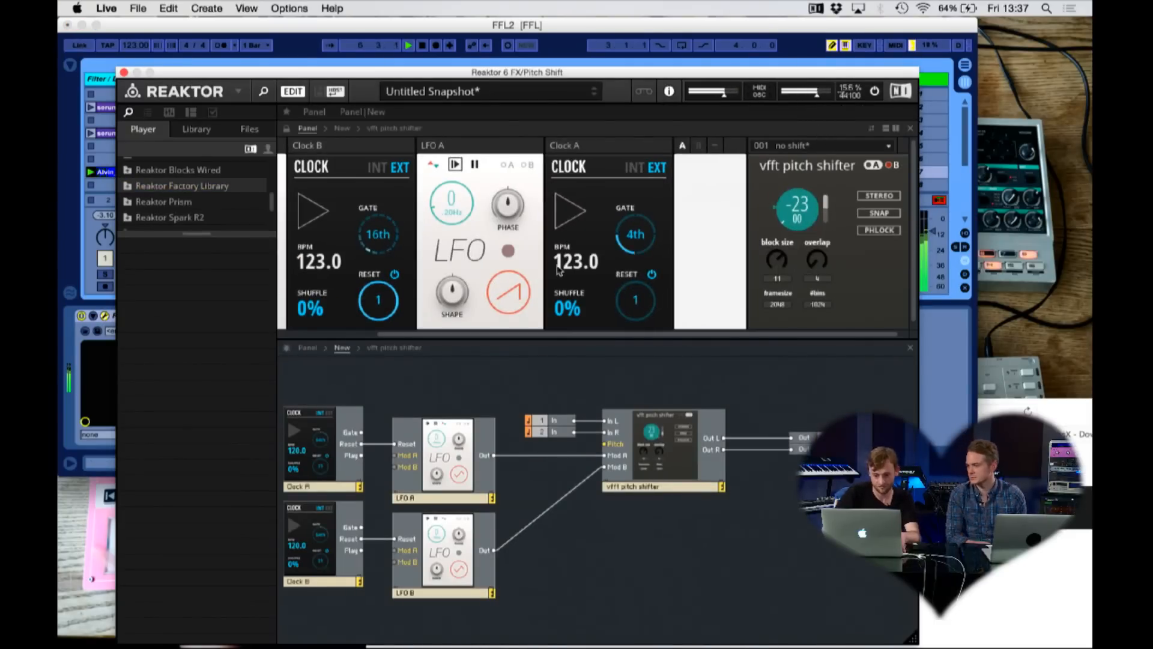
Step: Set LFO A to a 4.35 Hz square wave, with Clock B's gate at 4th and Clock A's reset at 5, and stop playback
drag(454, 205, 450, 167)
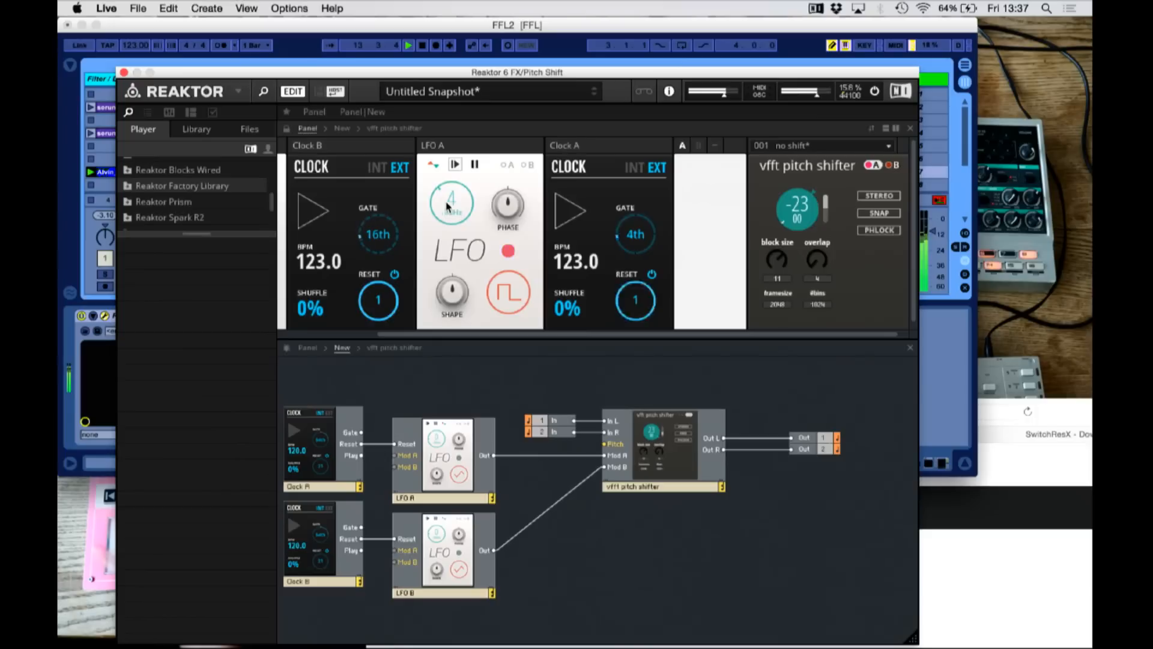
drag(391, 244, 395, 302)
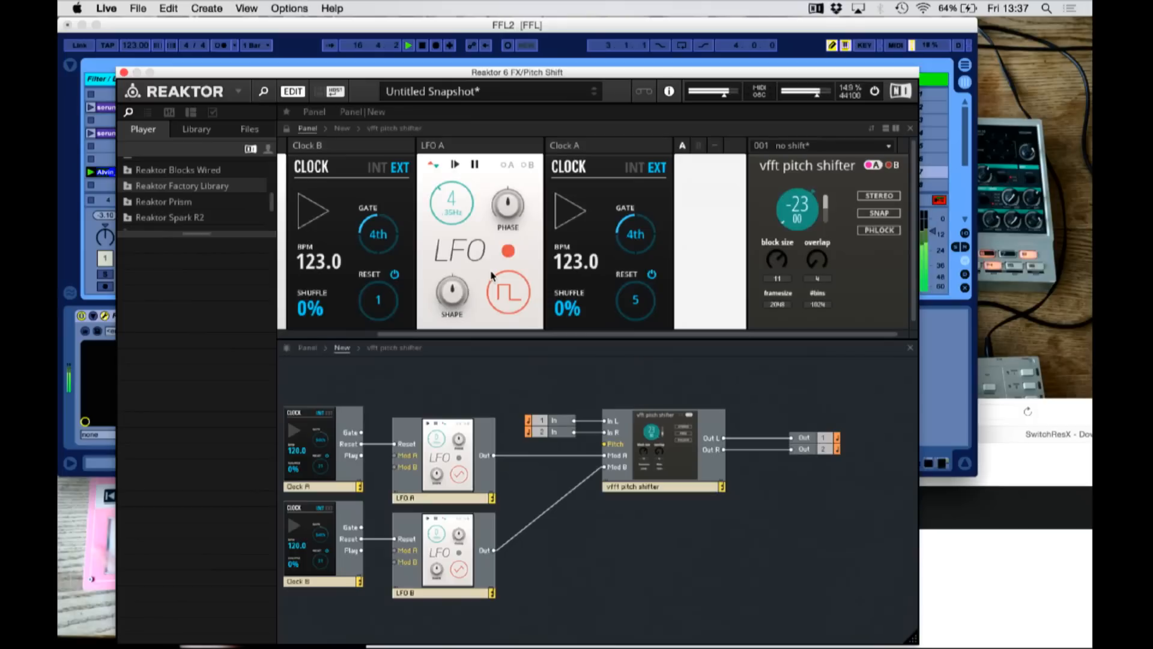
key(space)
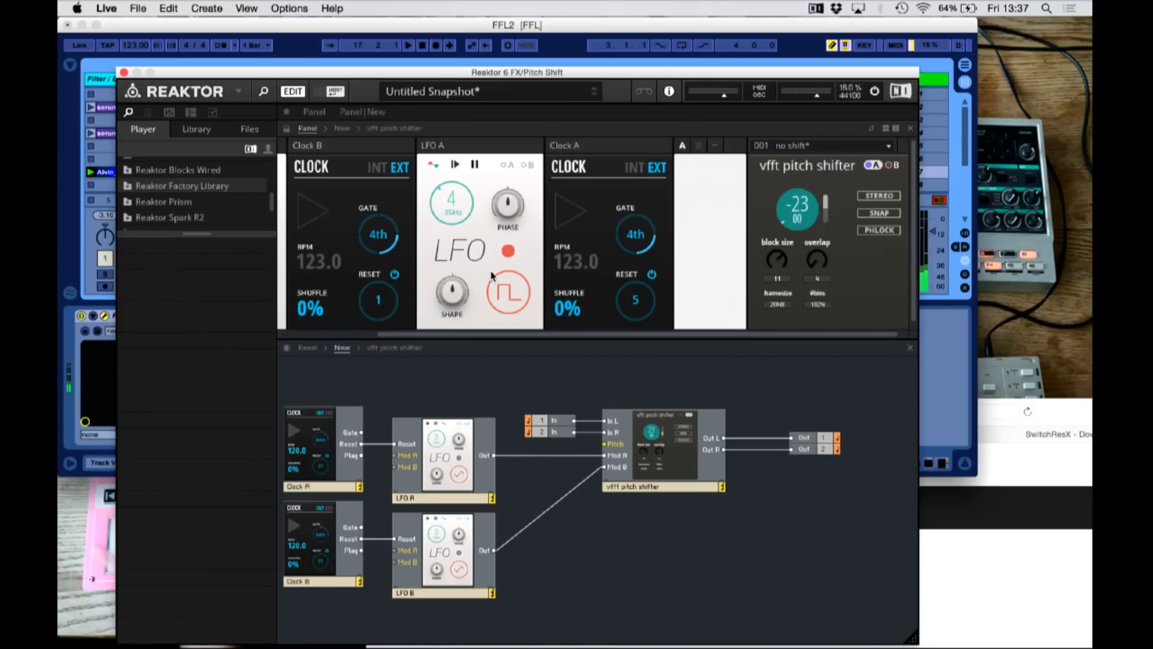